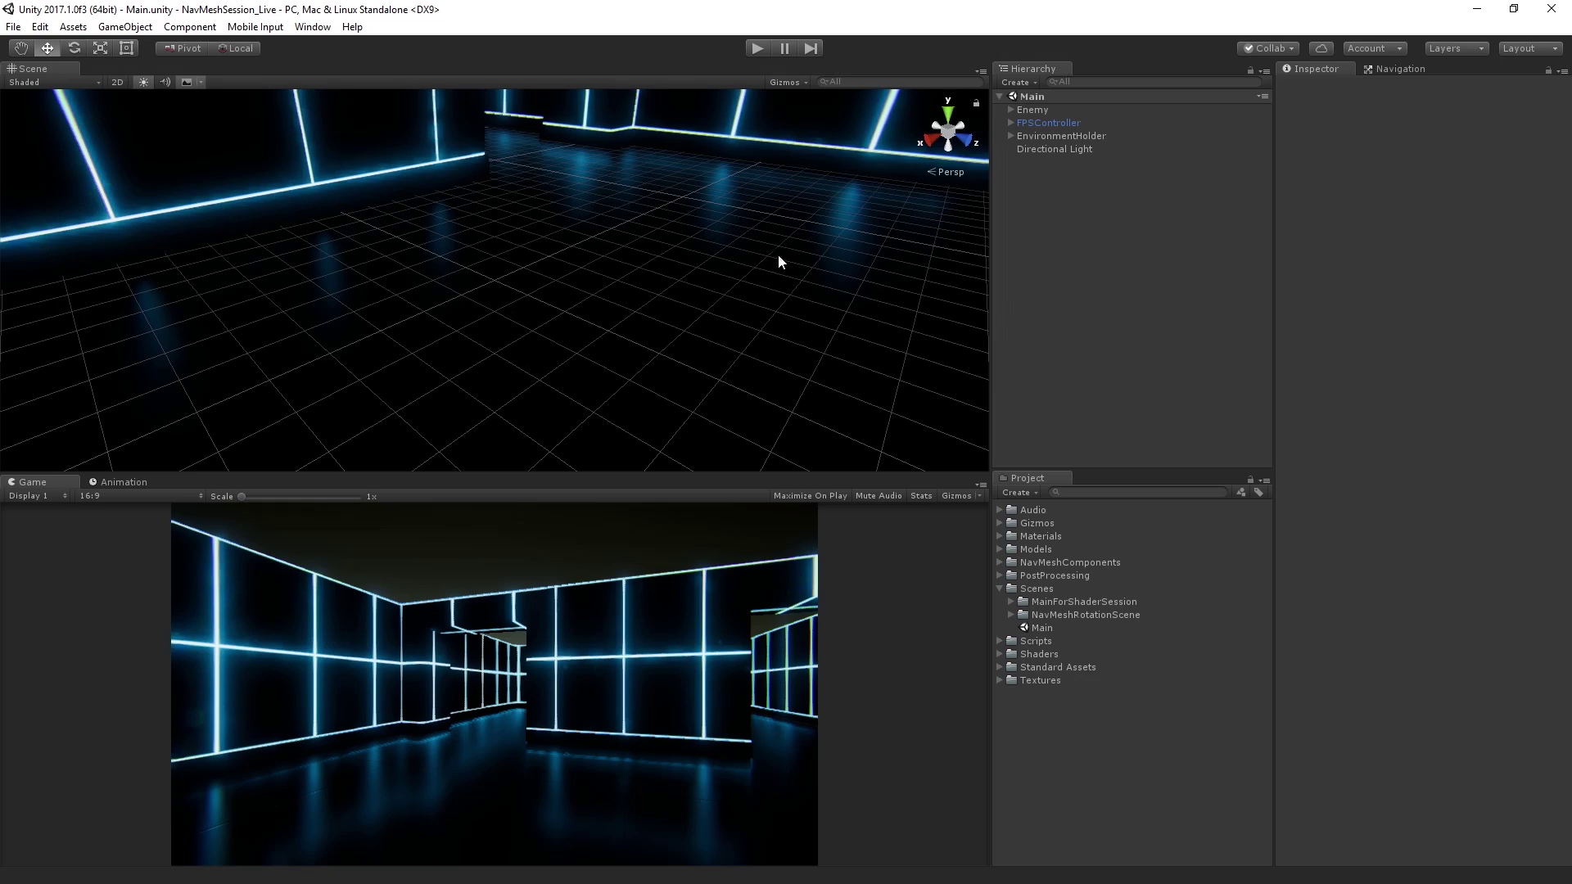
# Step: Expand EnvironmentHolder, select Environment 1 and view the whole maze and its ground plane in the scene
pyautogui.scroll(-10, 721, 229)
pyautogui.scroll(-10, 720, 246)
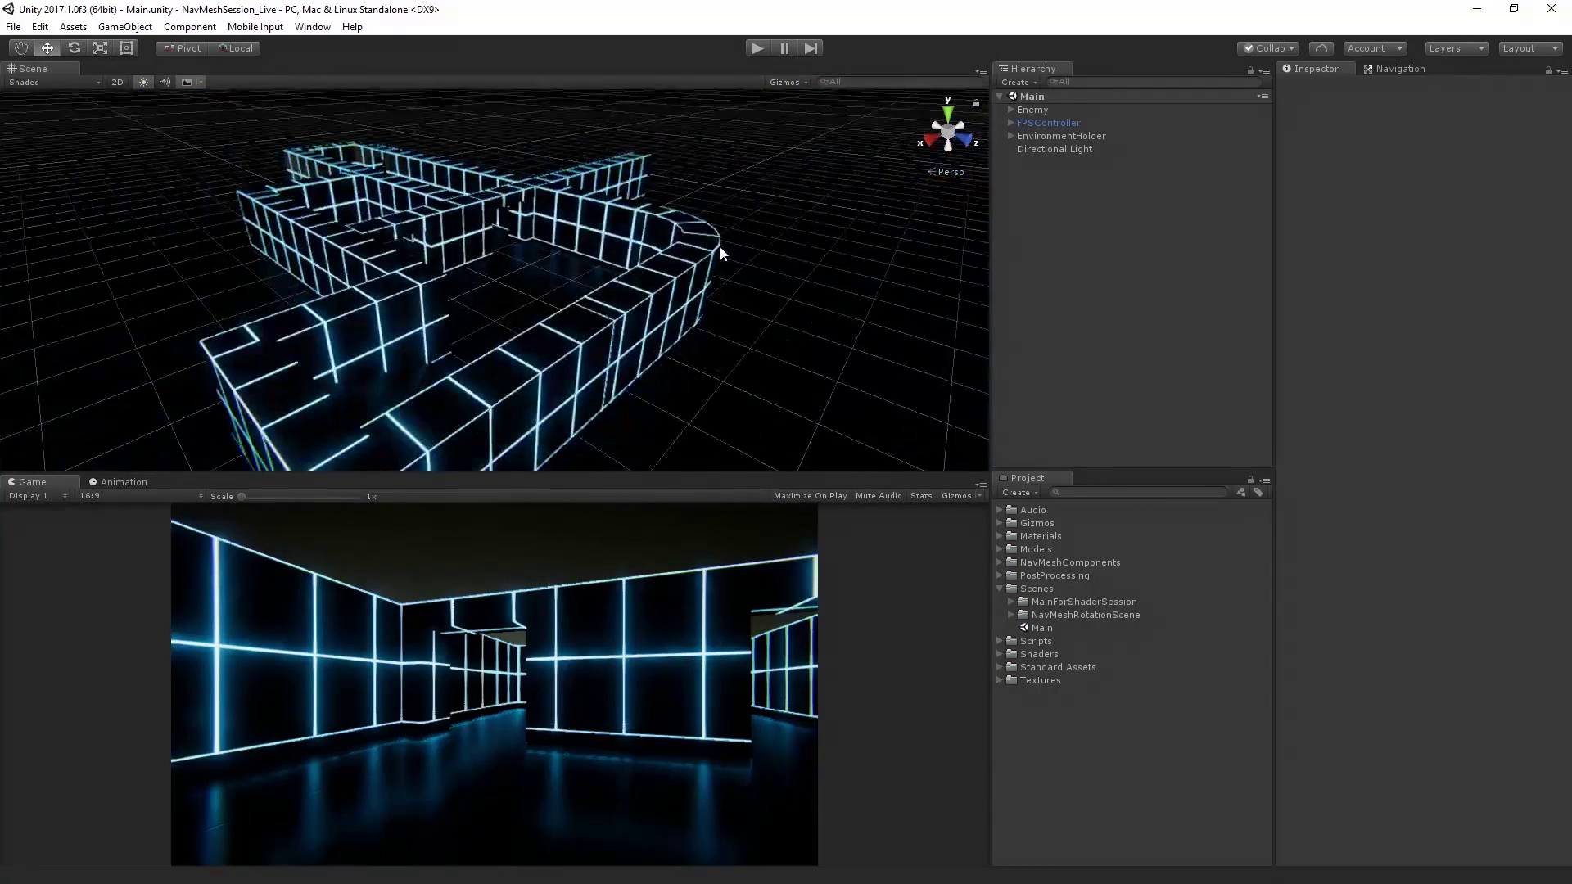
pyautogui.click(1011, 136)
pyautogui.click(1053, 150)
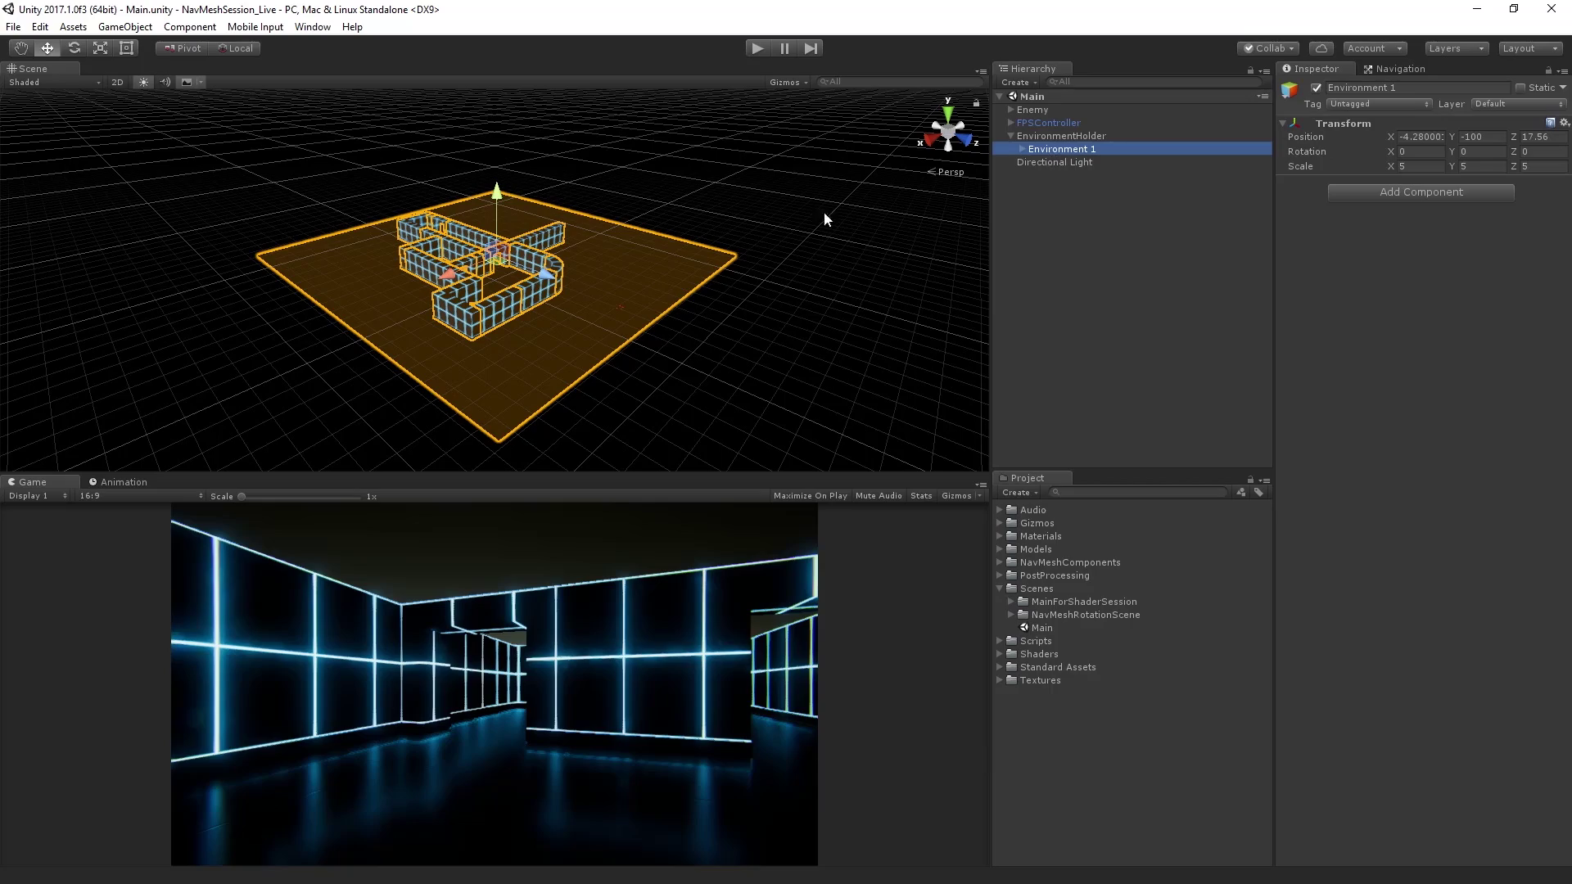
pyautogui.keyDown('alt'); pyautogui.moveTo(825, 214); pyautogui.dragTo(561, 230); pyautogui.keyUp('alt')
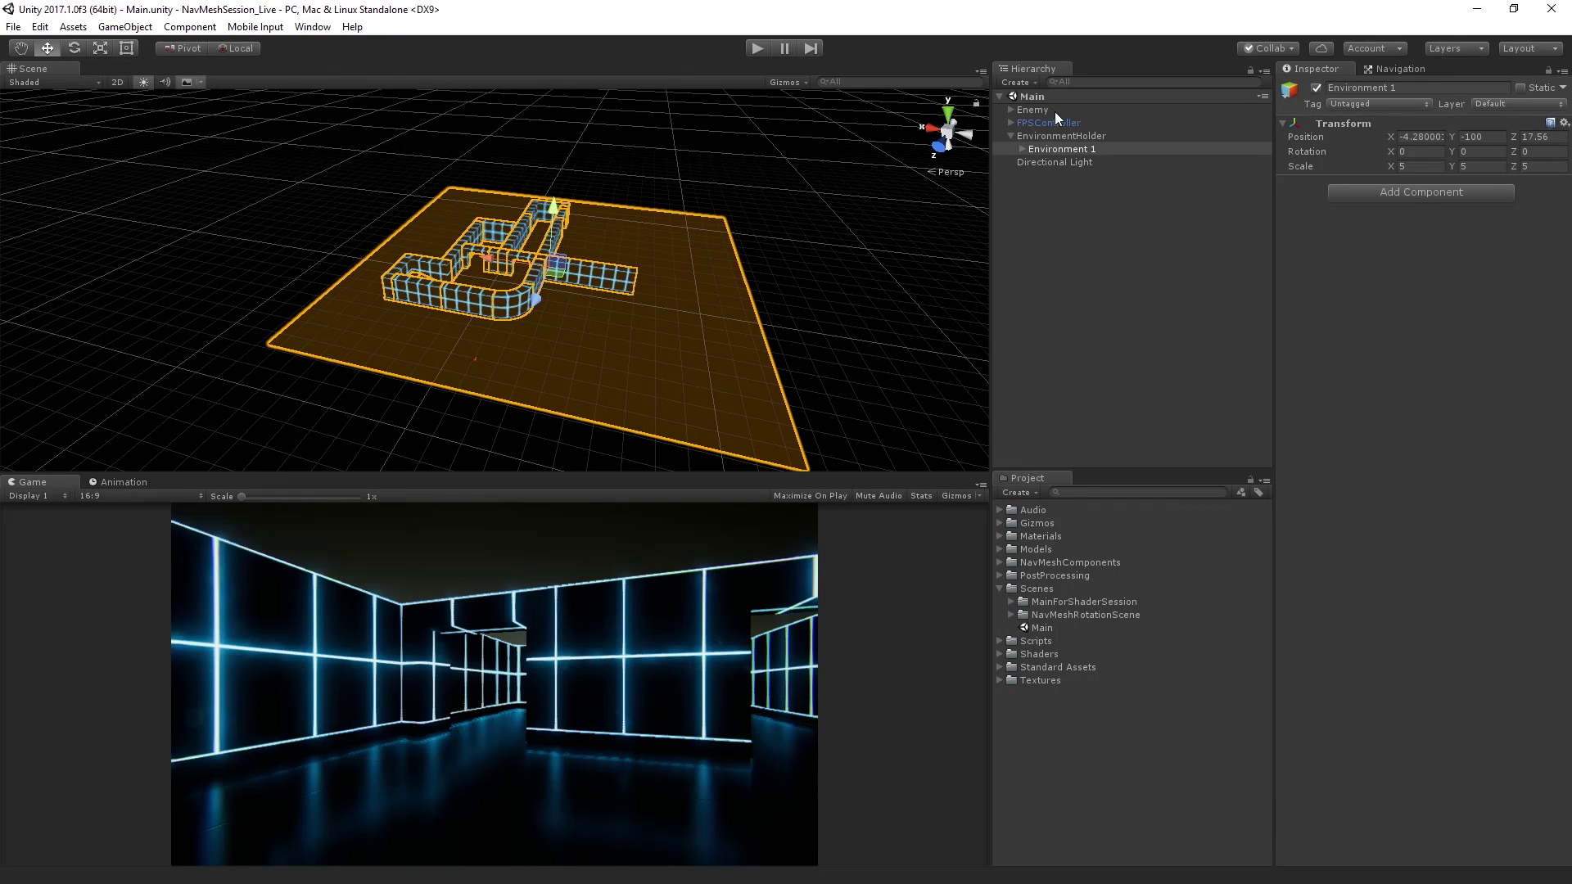
# Step: Rename the Enemy object as Robot
pyautogui.click(1033, 110)
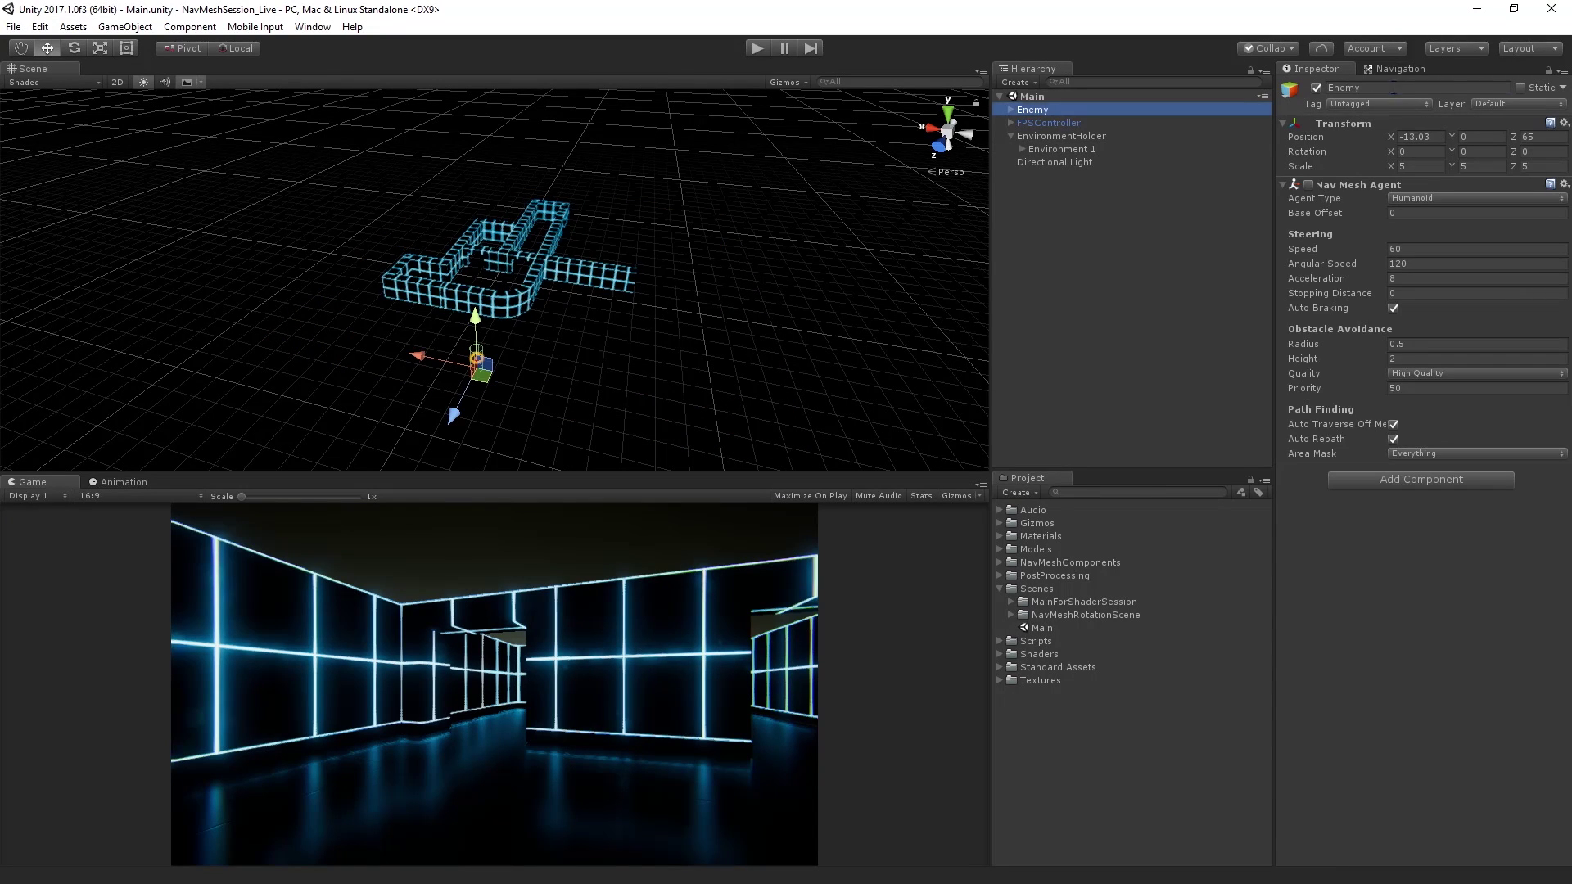
pyautogui.click(1393, 88)
pyautogui.write('Rob')
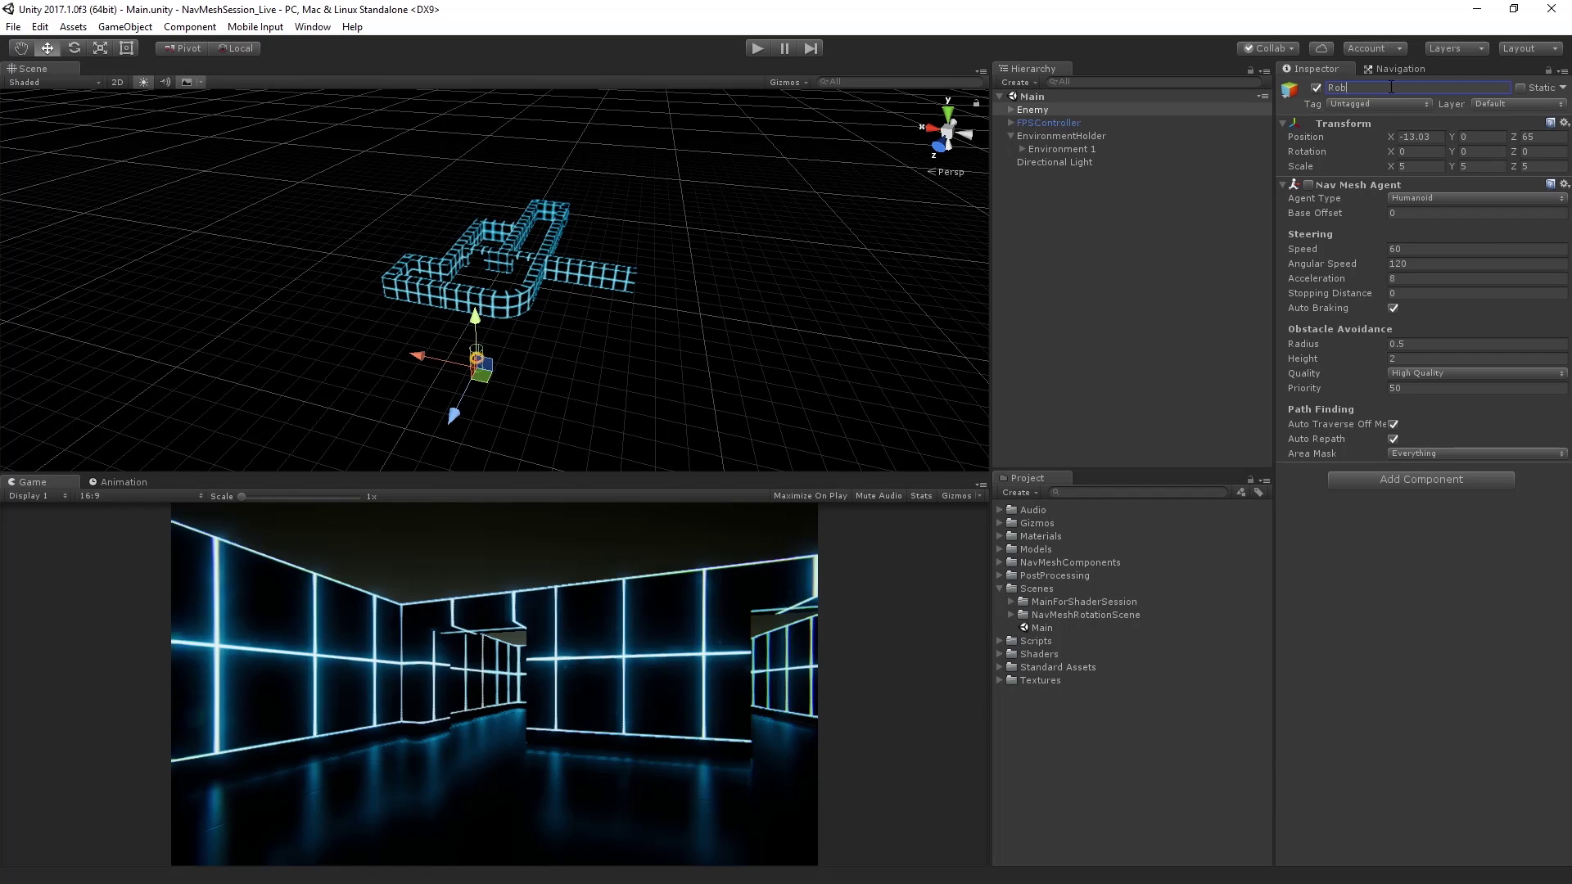
pyautogui.write('ot')
pyautogui.press('Return')
# Step: Attach the NavMeshSurface script from the NavMeshComponents Scripts folder to Environment 1 and show its component settings
pyautogui.click(1063, 134)
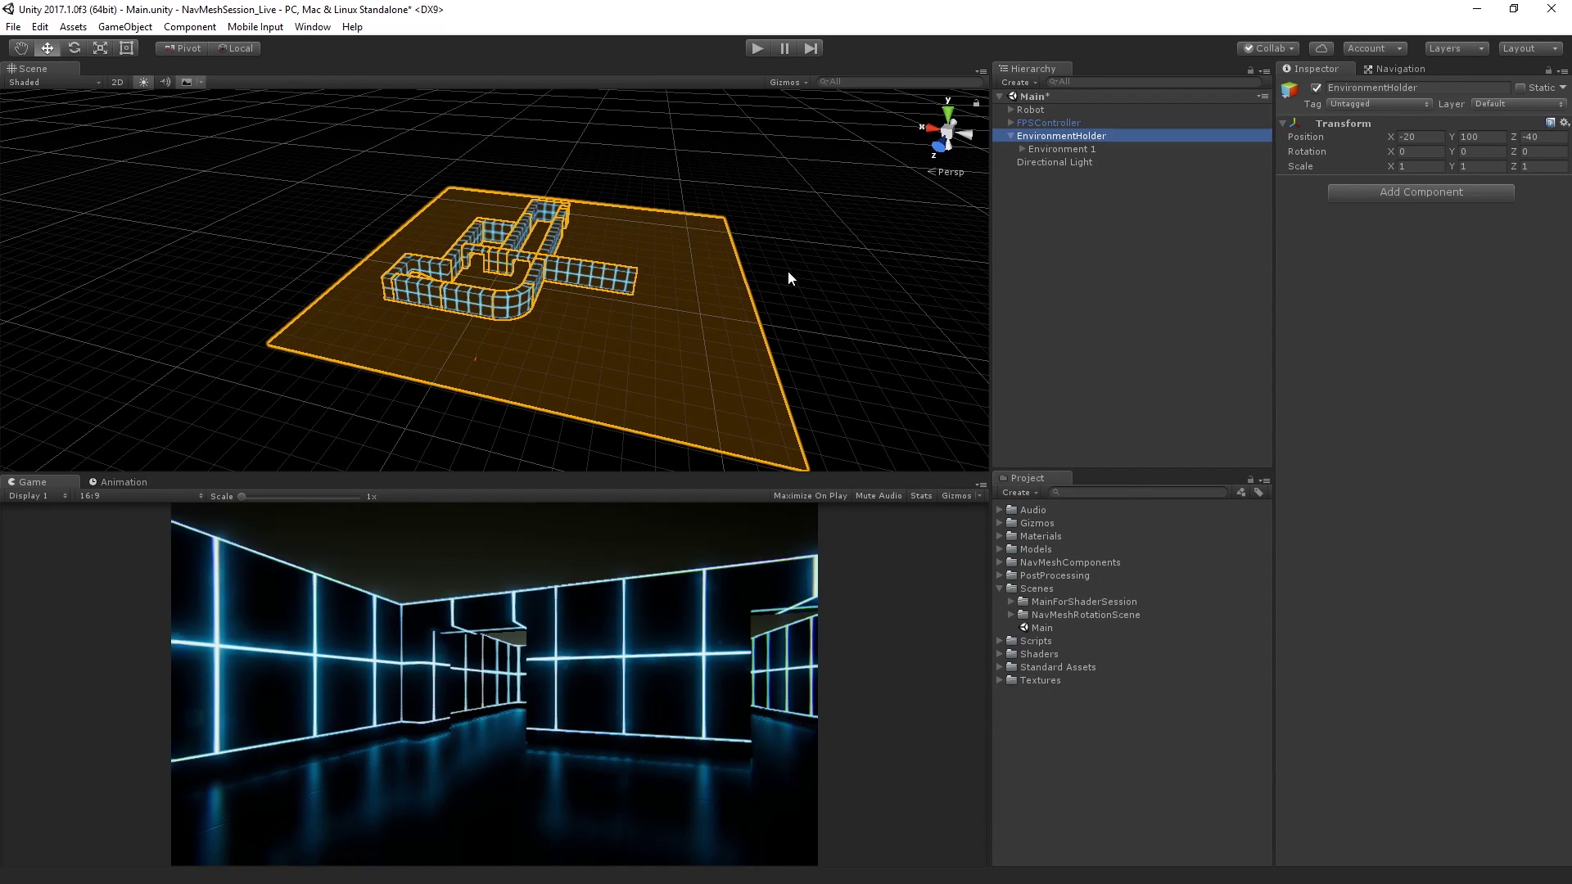
pyautogui.click(1058, 148)
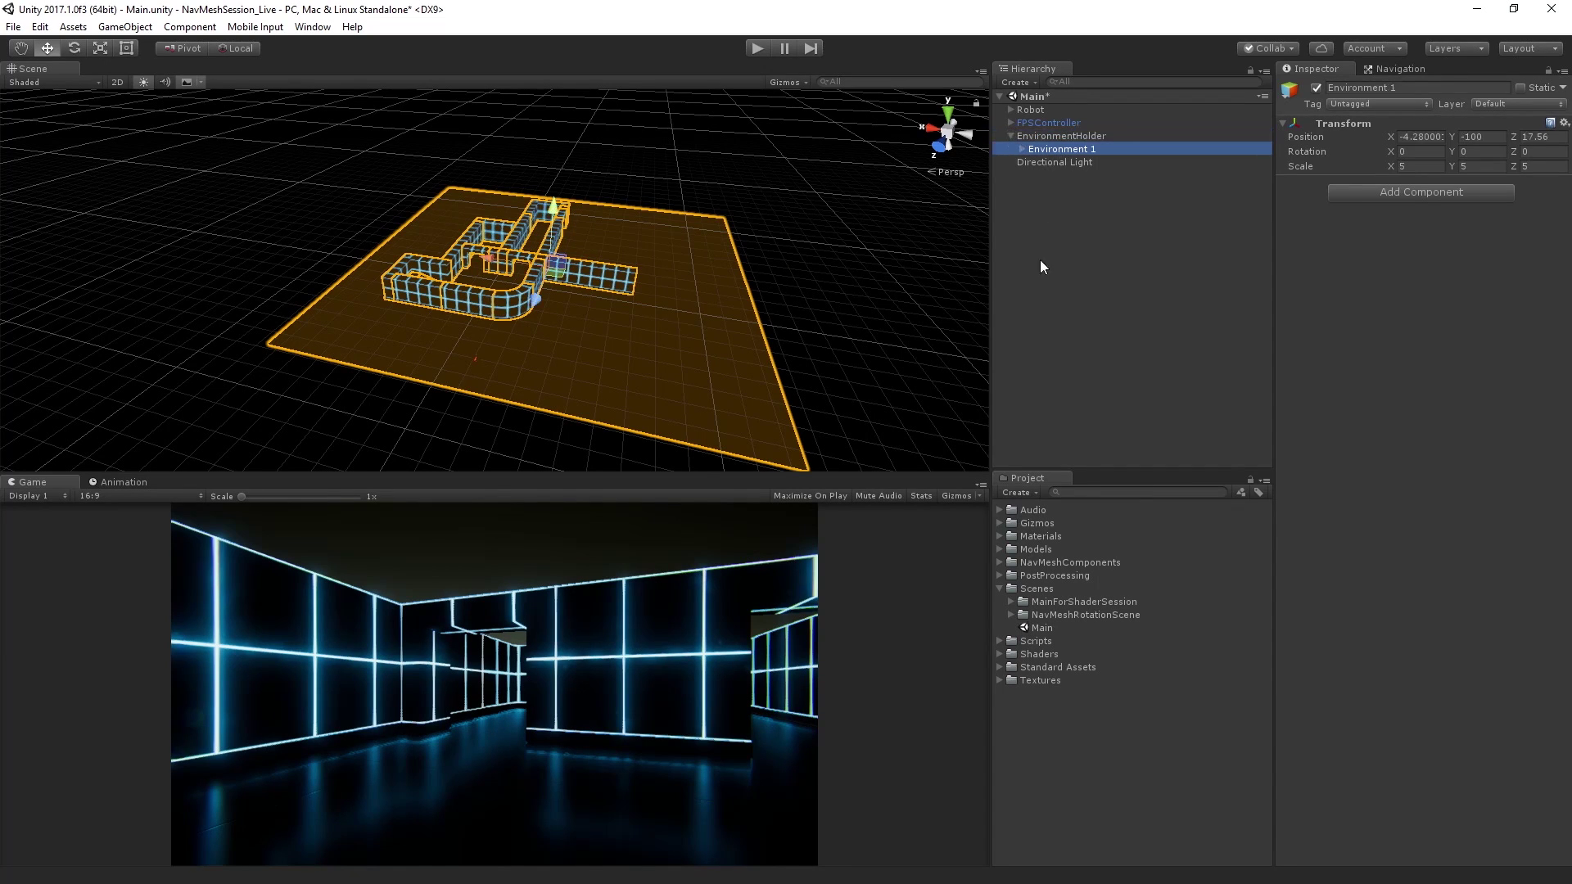
pyautogui.click(1022, 149)
pyautogui.click(1022, 150)
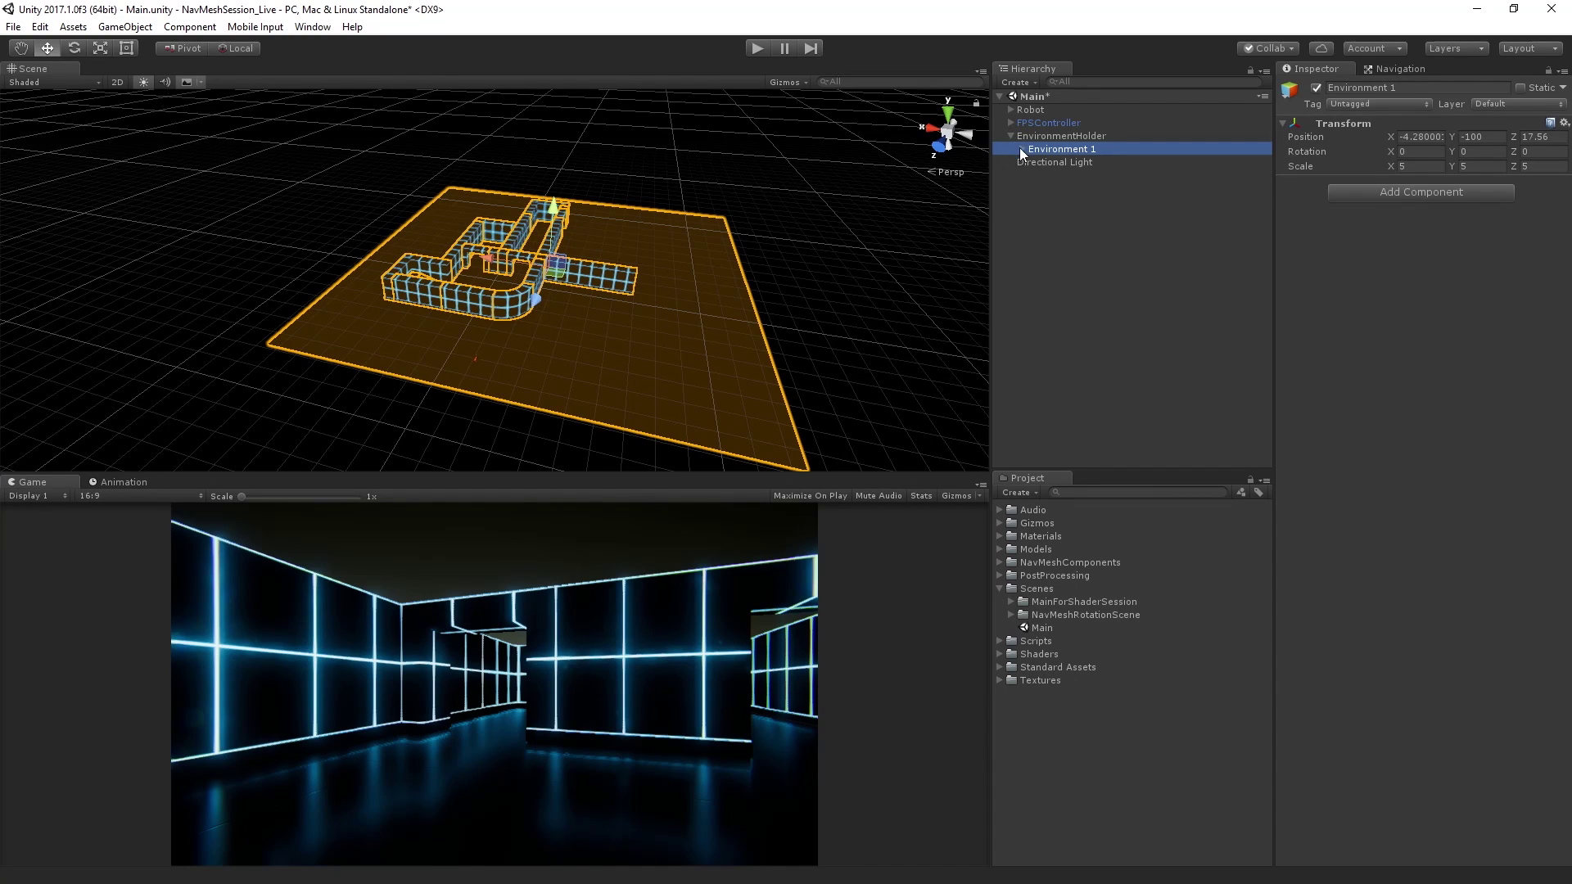
pyautogui.click(1056, 563)
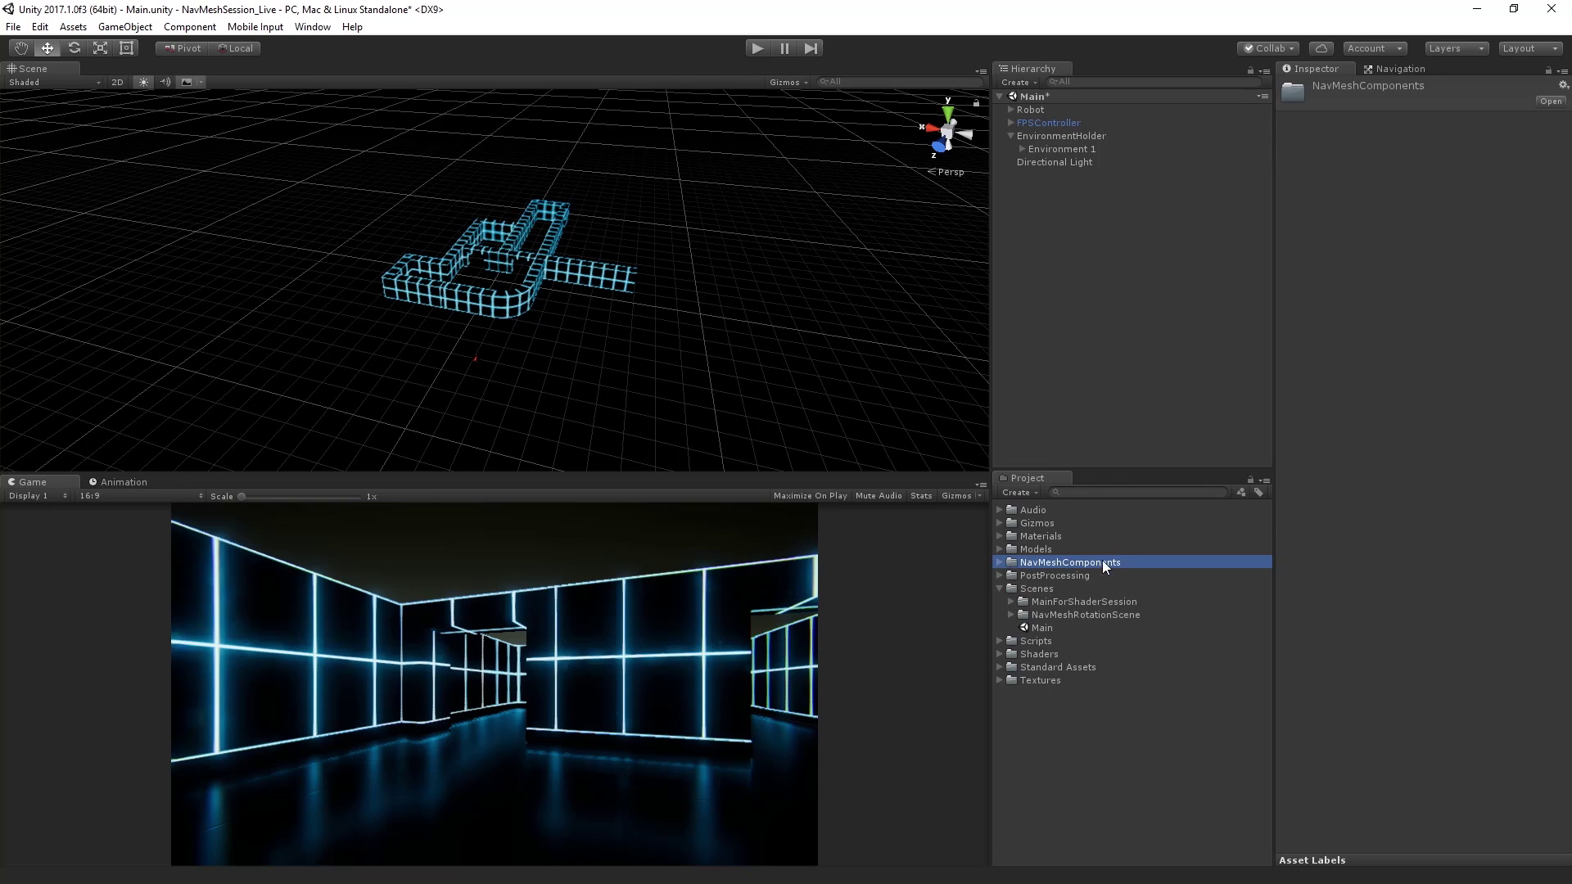
pyautogui.click(1000, 563)
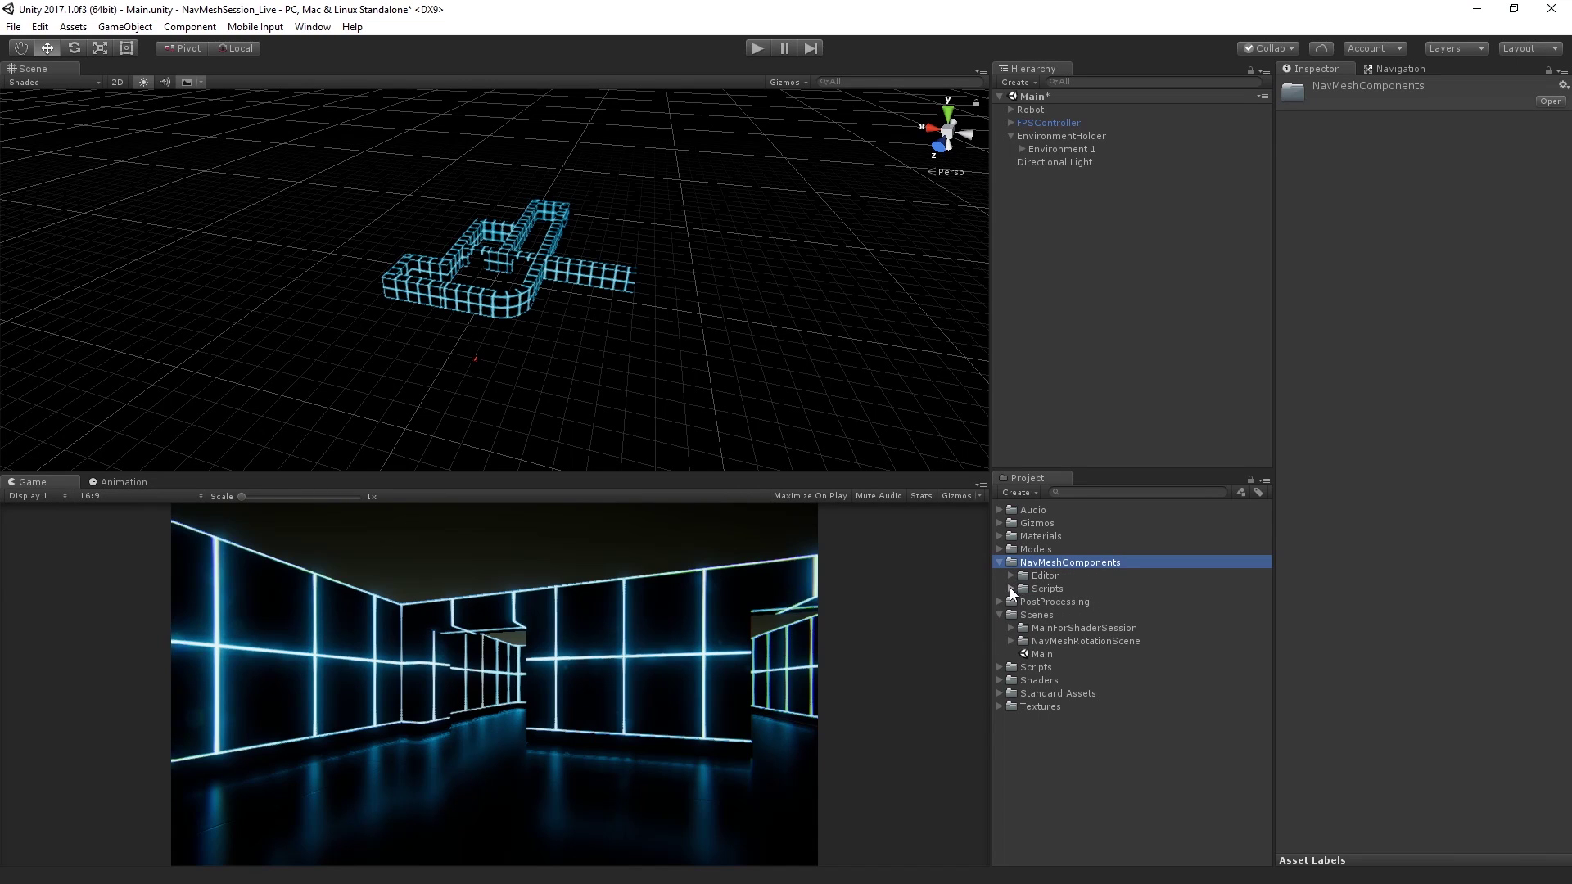
pyautogui.click(1011, 589)
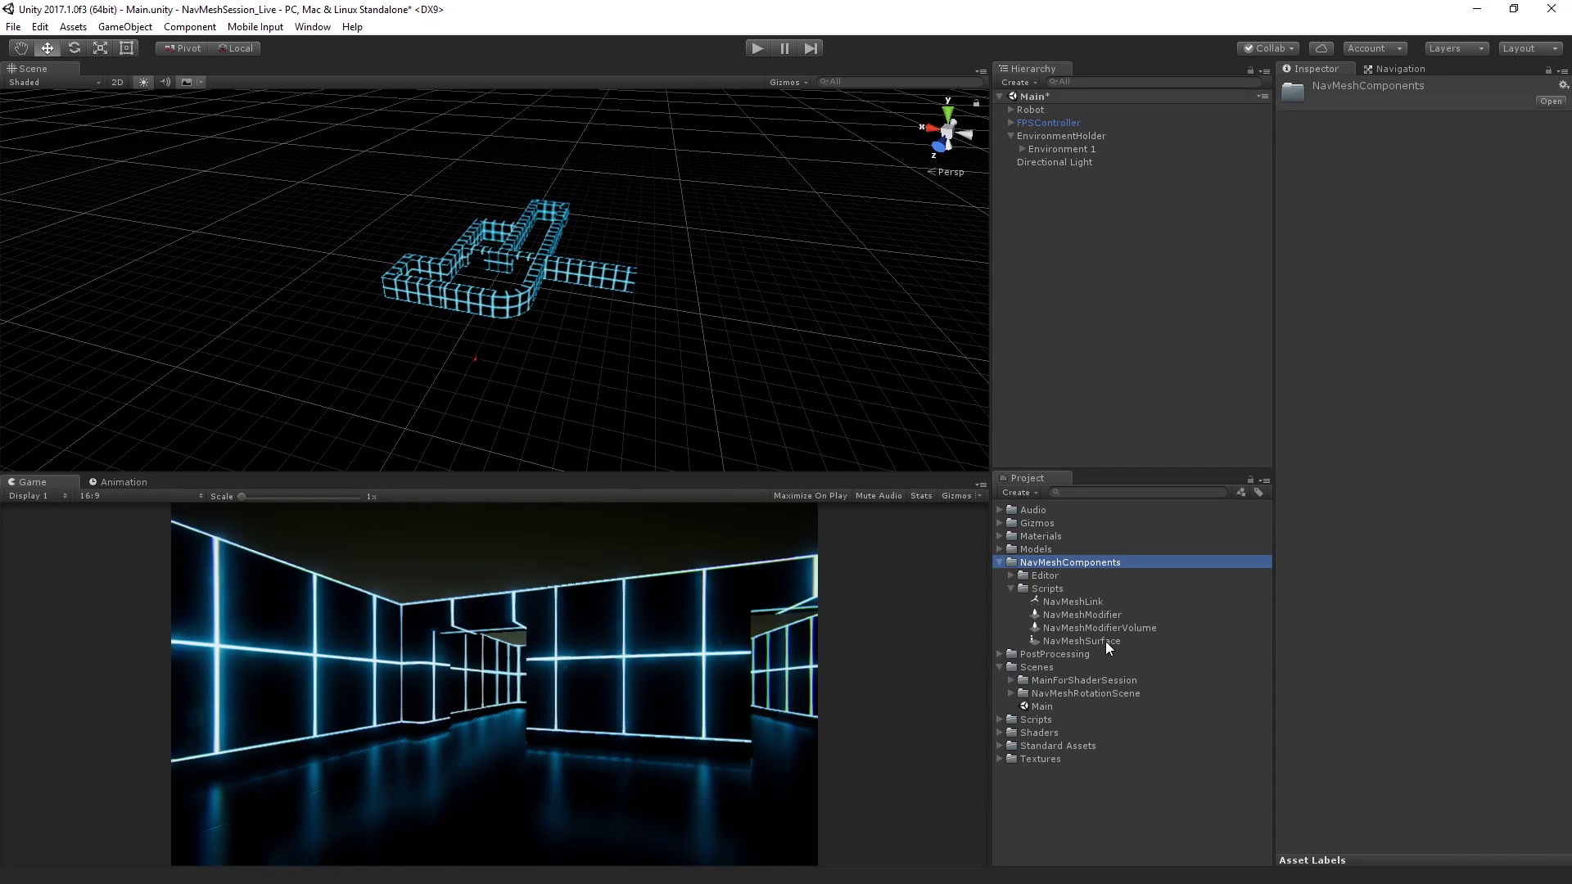
pyautogui.moveTo(1105, 641); pyautogui.dragTo(1112, 149)
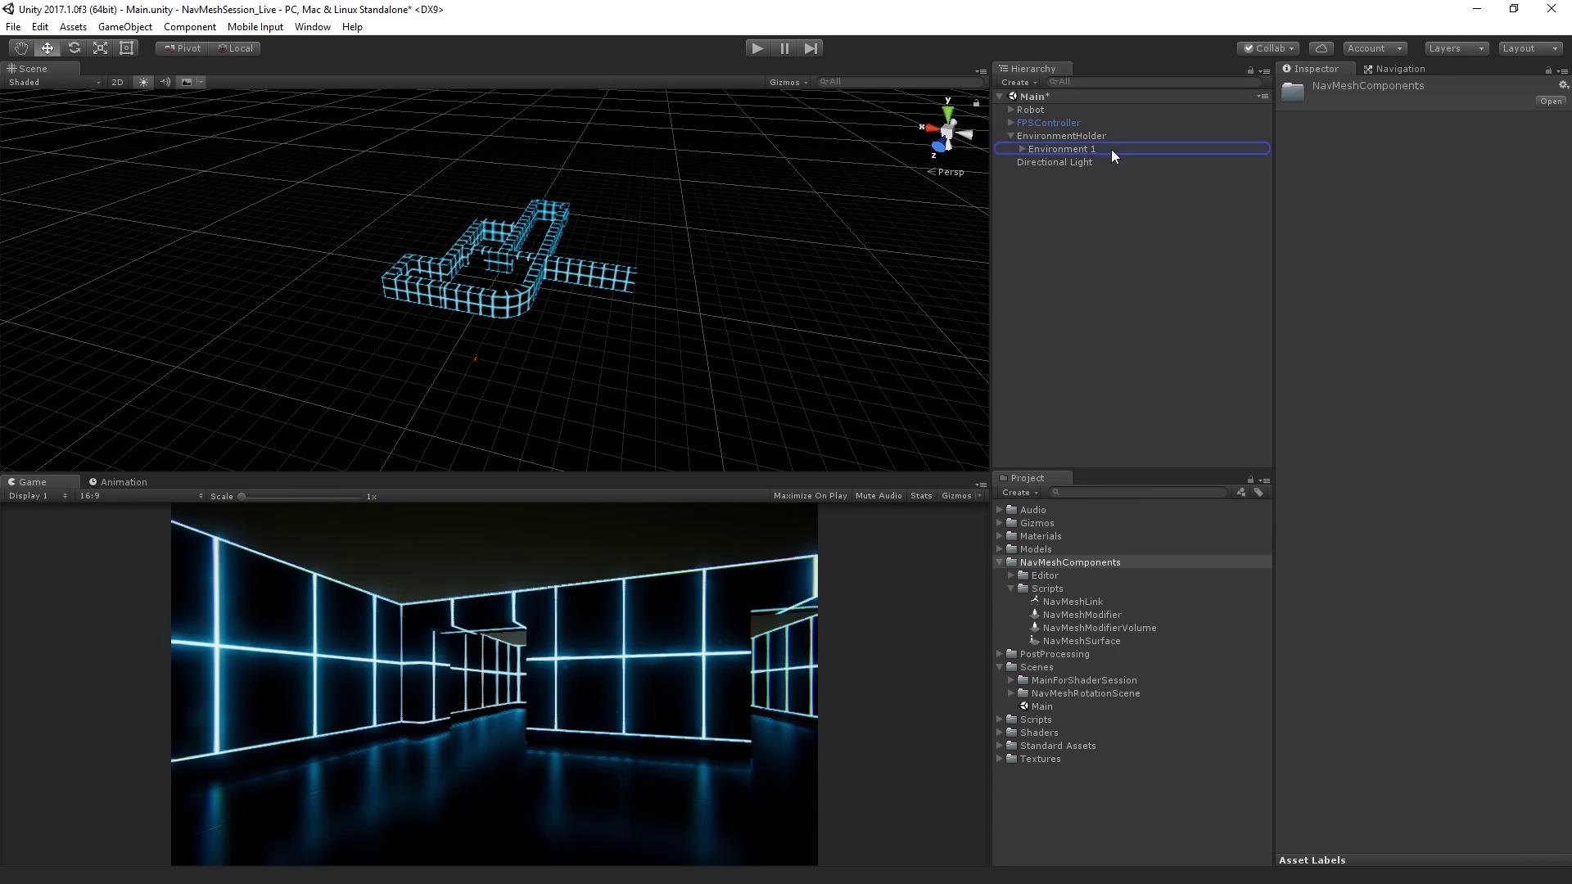
pyautogui.click(1112, 149)
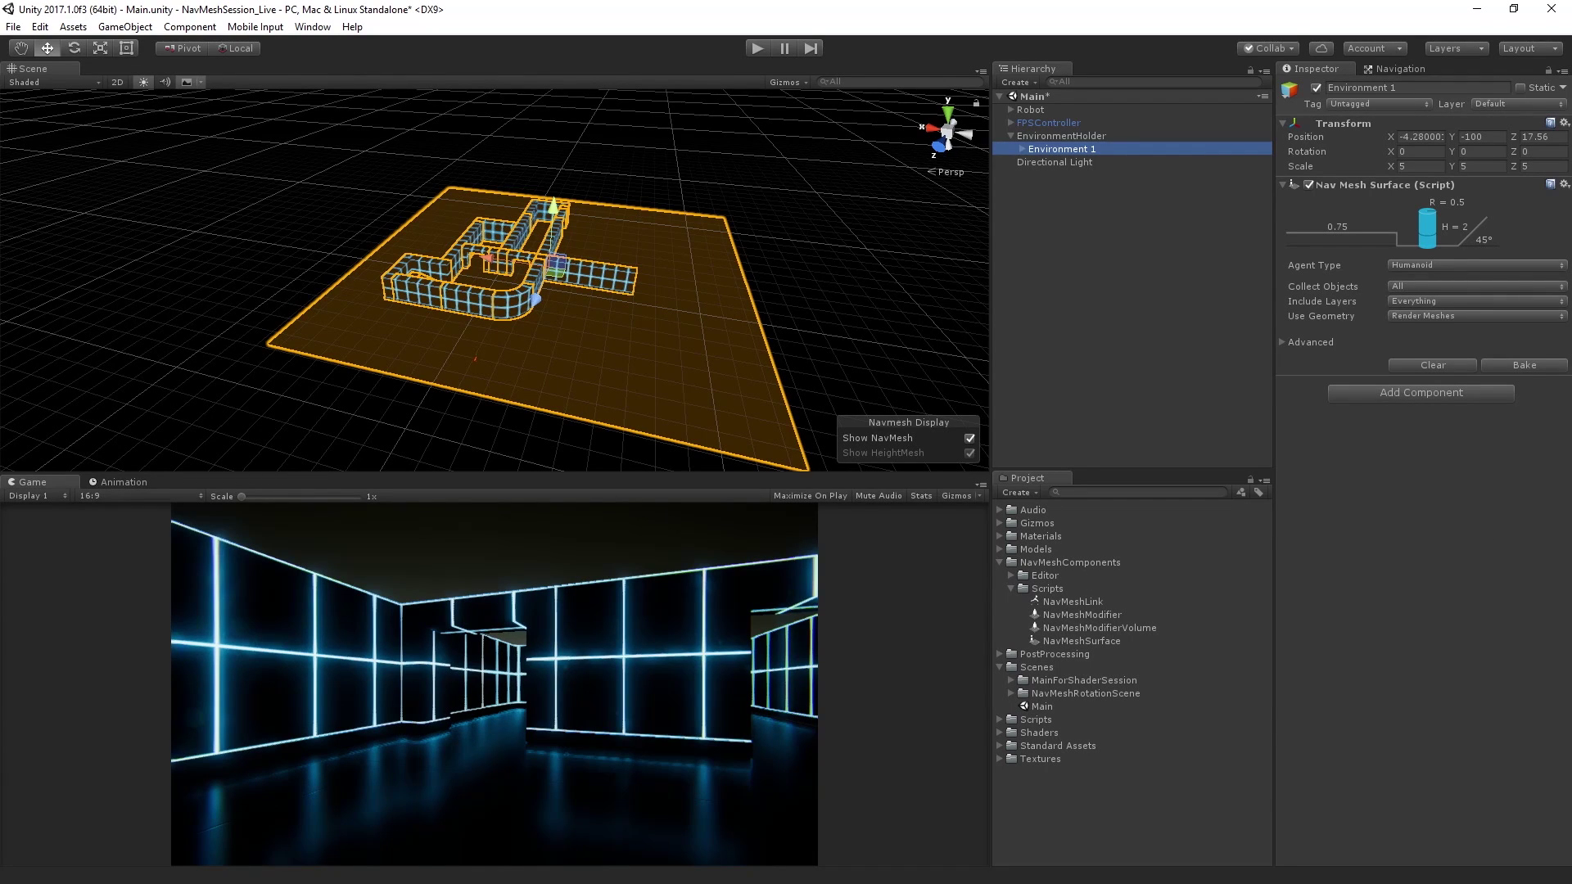
# Step: Switch to the browser and open the root page of the Unity-Technologies NavMeshComponents repository on GitHub
pyautogui.moveTo(1571, 32); pyautogui.dragTo(147, 0)
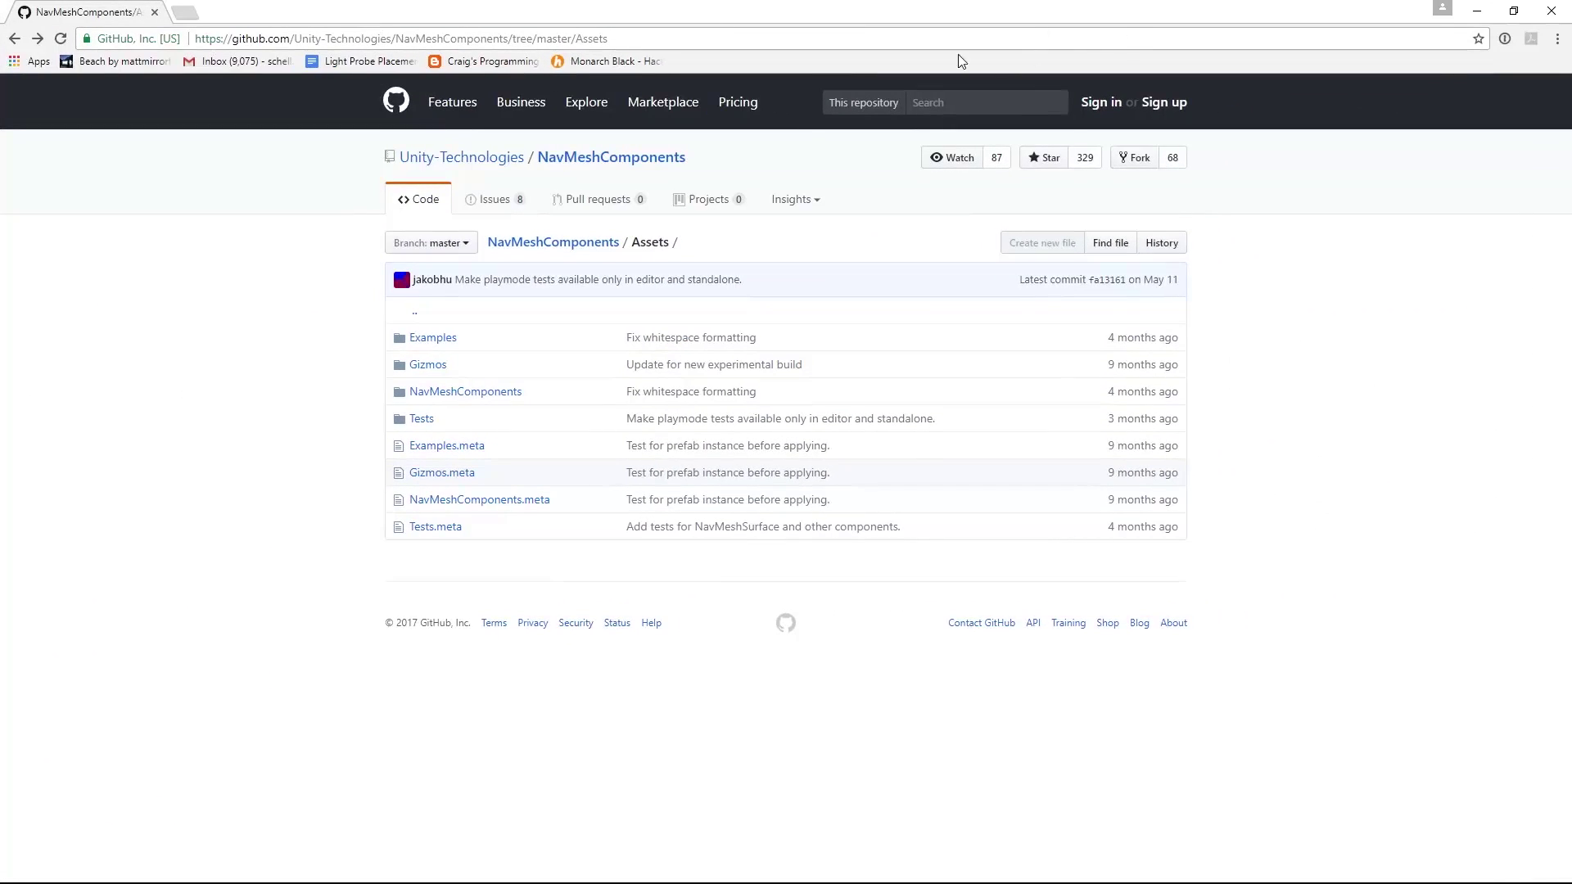
pyautogui.click(262, 37)
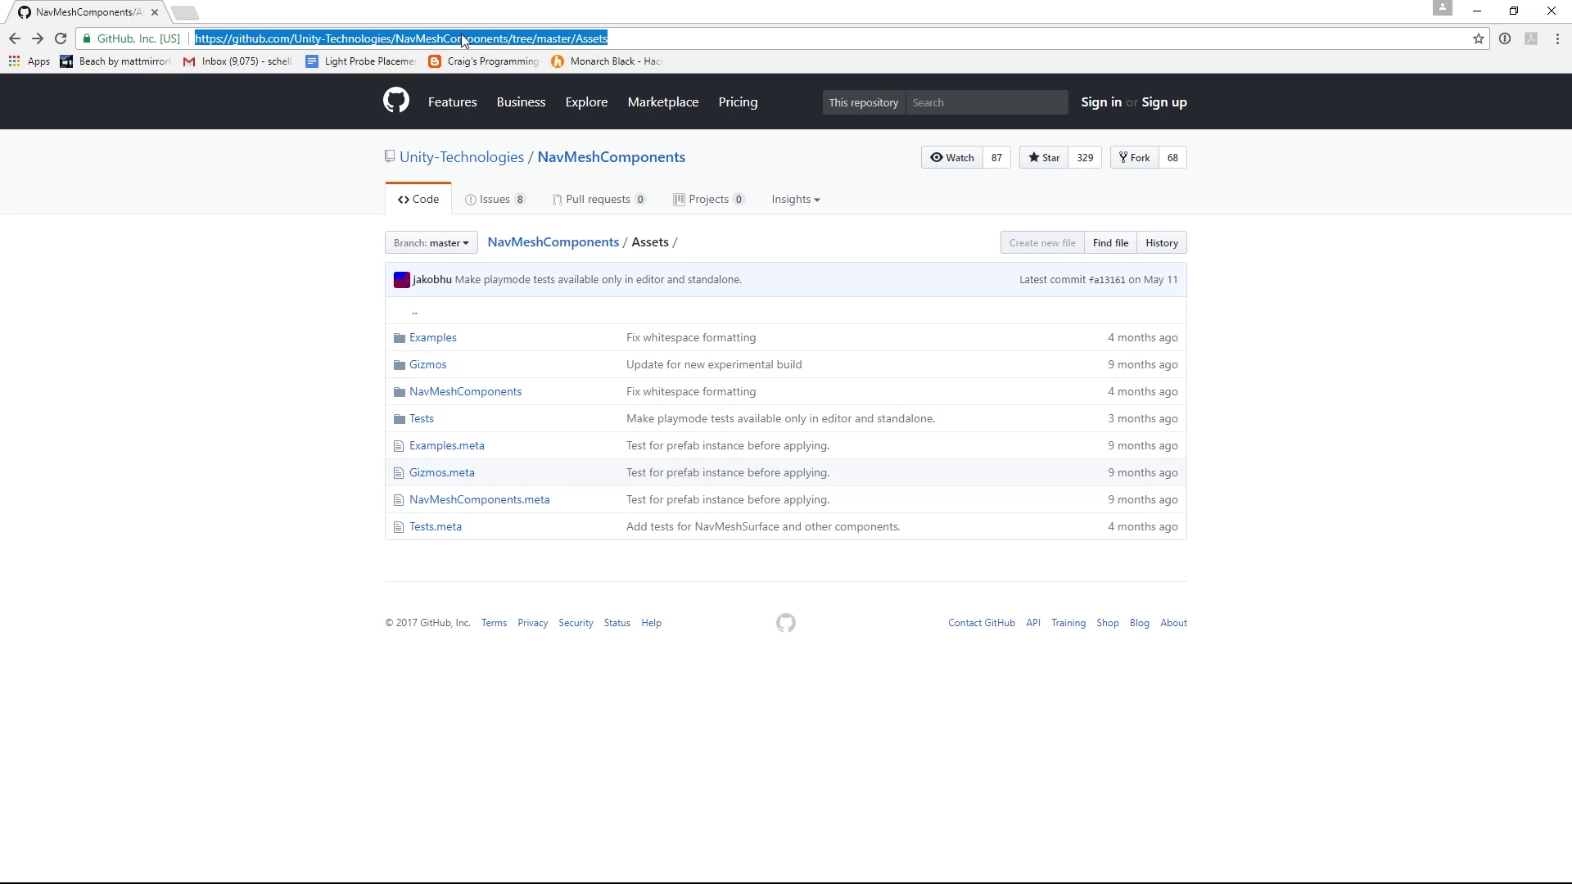
pyautogui.moveTo(513, 39); pyautogui.dragTo(664, 52)
pyautogui.press('BackSpace')
pyautogui.press('Return')
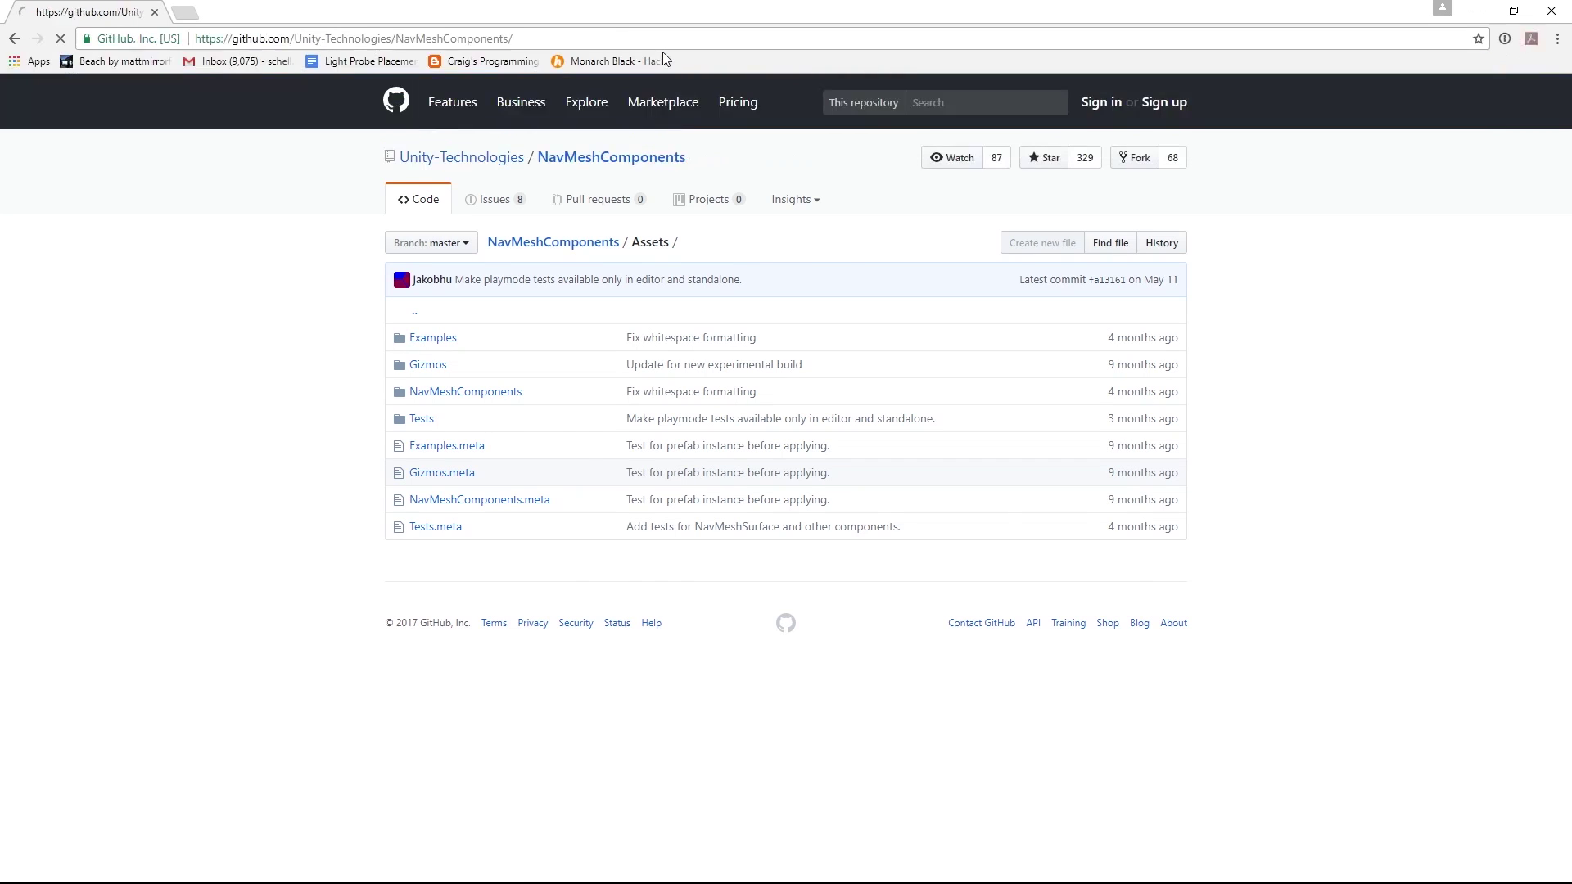
pyautogui.click(523, 43)
pyautogui.click(278, 272)
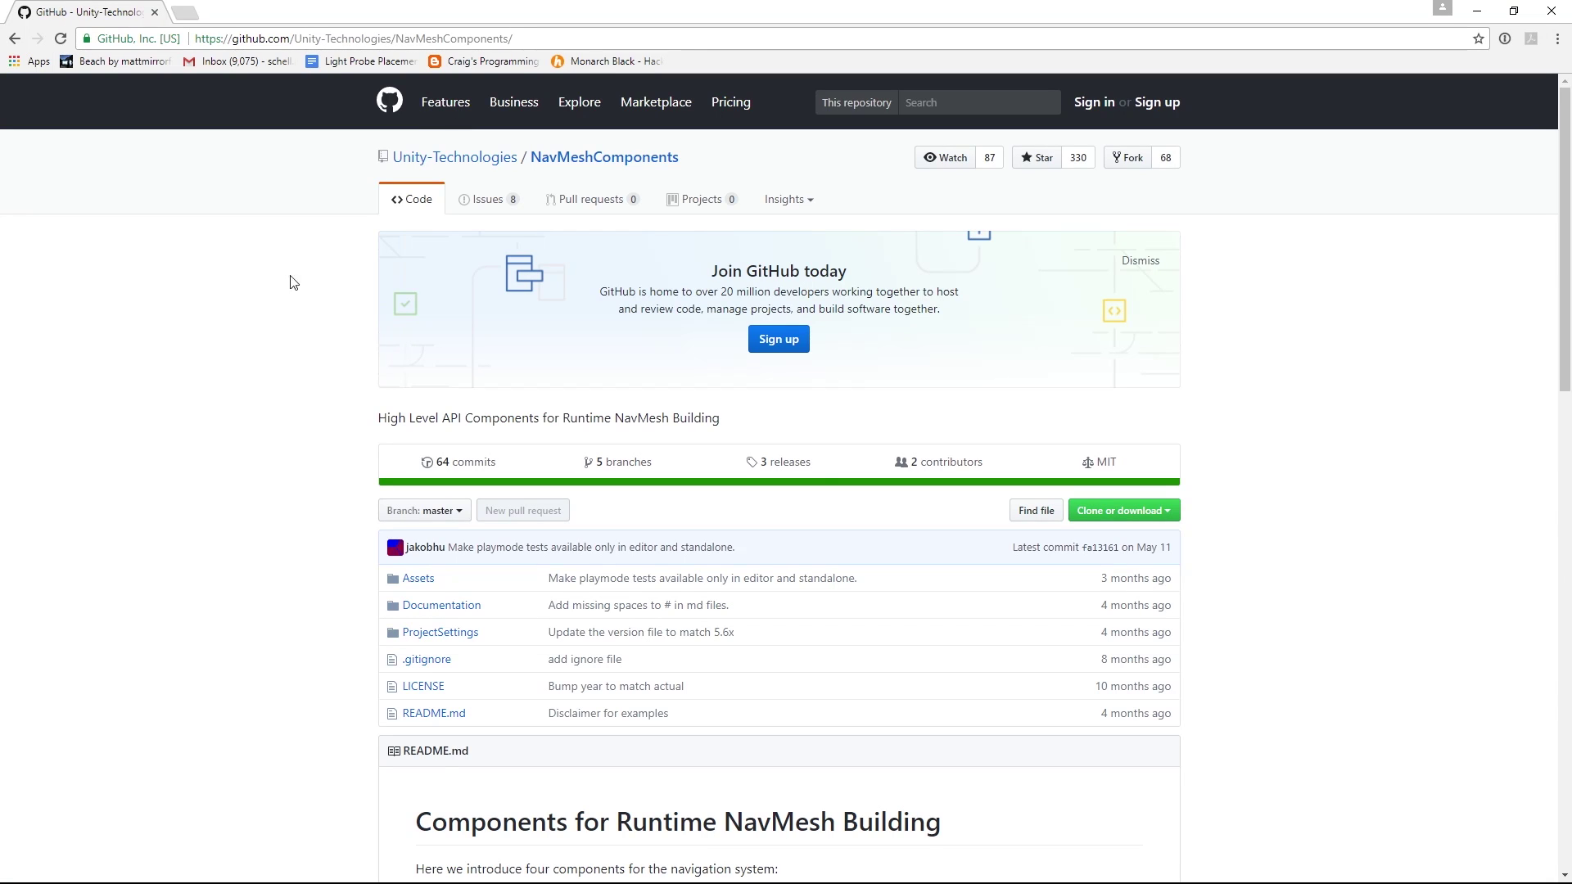
# Step: View the repository's clone and ZIP download options, select the HTTPS clone address and close the options
pyautogui.click(1171, 516)
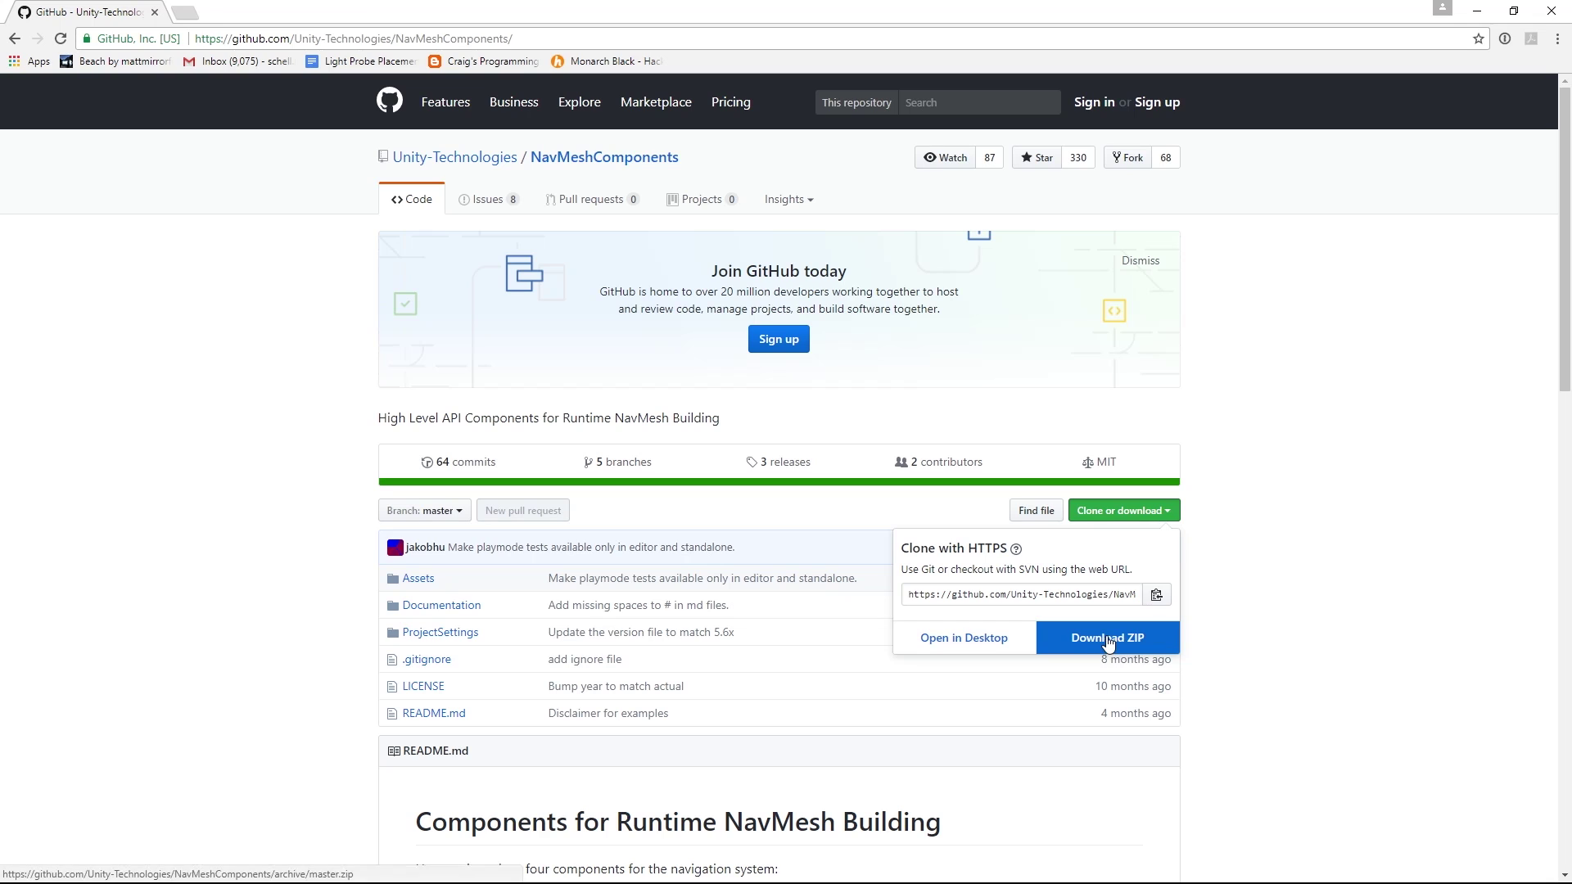
pyautogui.click(1024, 596)
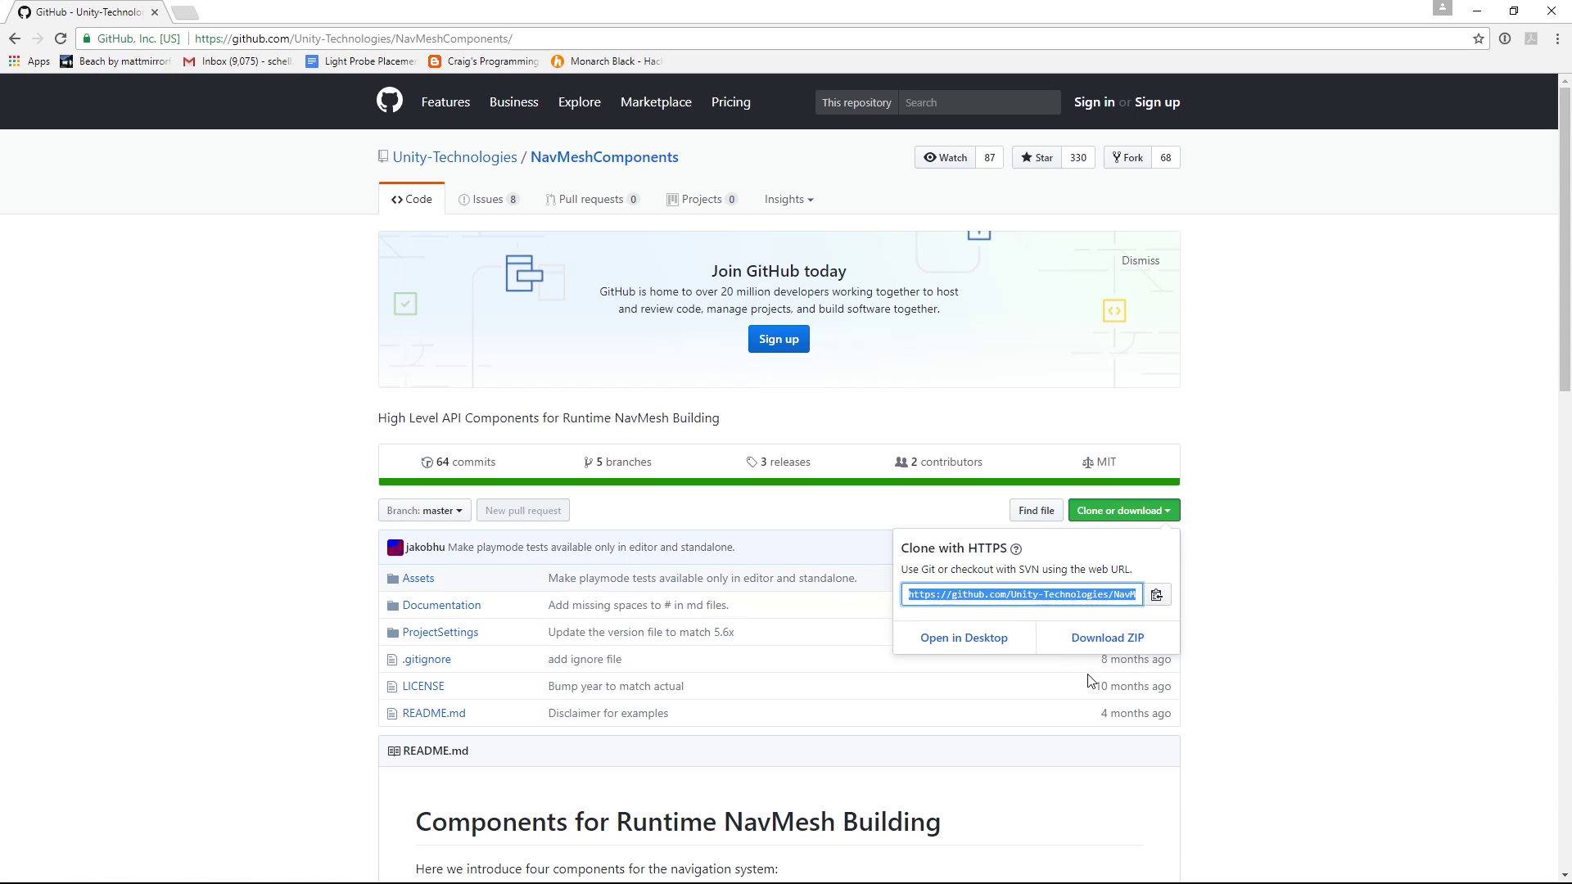
pyautogui.click(1294, 553)
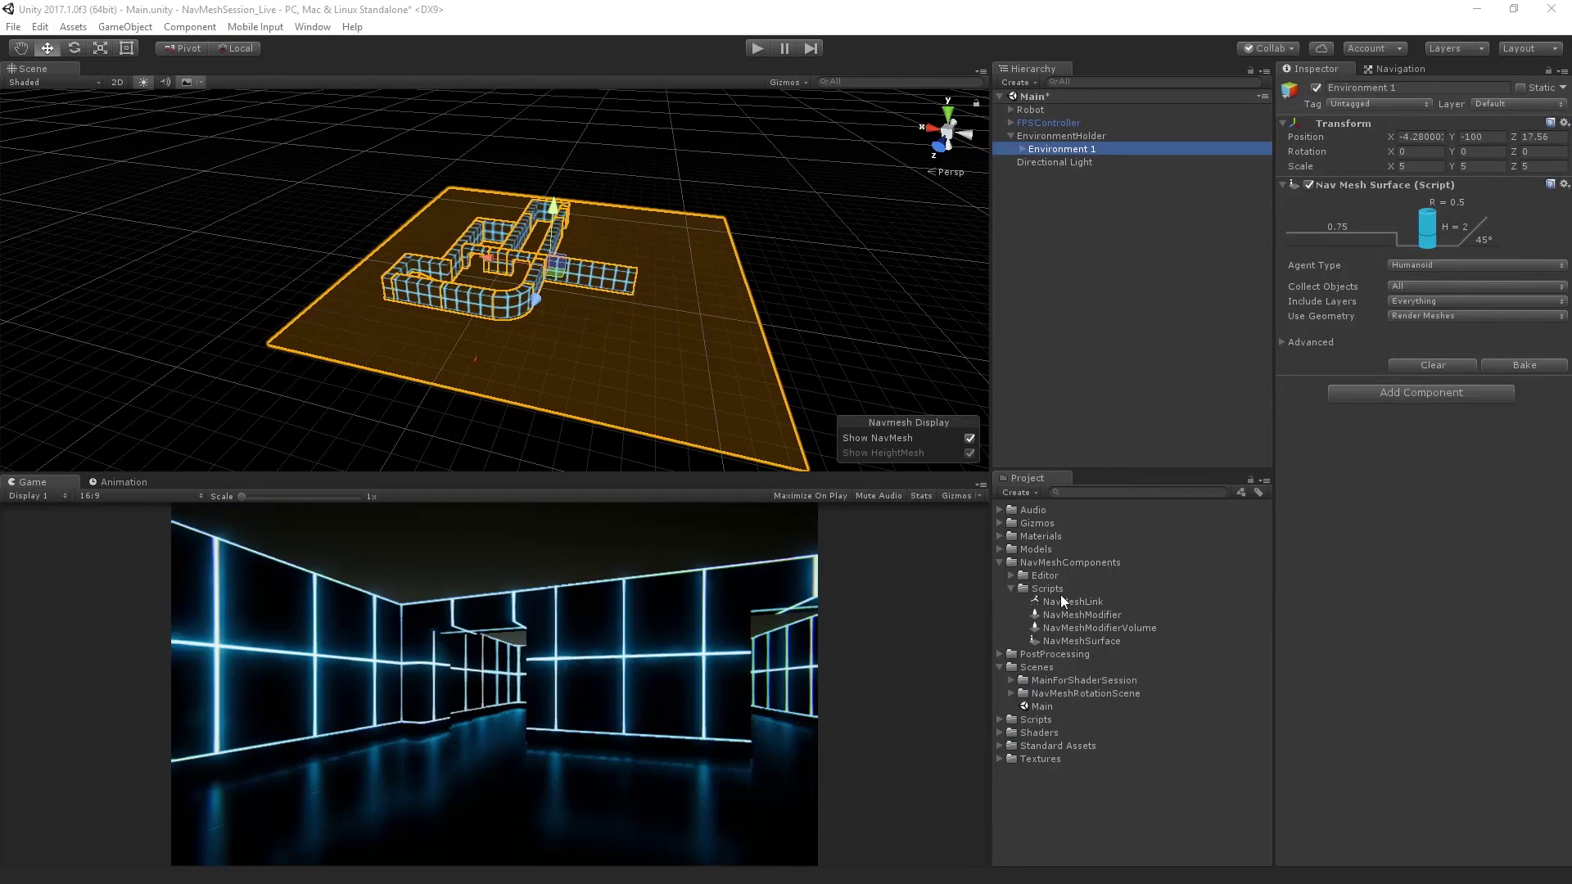
# Step: Inspect the NavMeshSurface script in Unity's NavMeshComponents folder and open it in MonoDevelop
pyautogui.click(1082, 563)
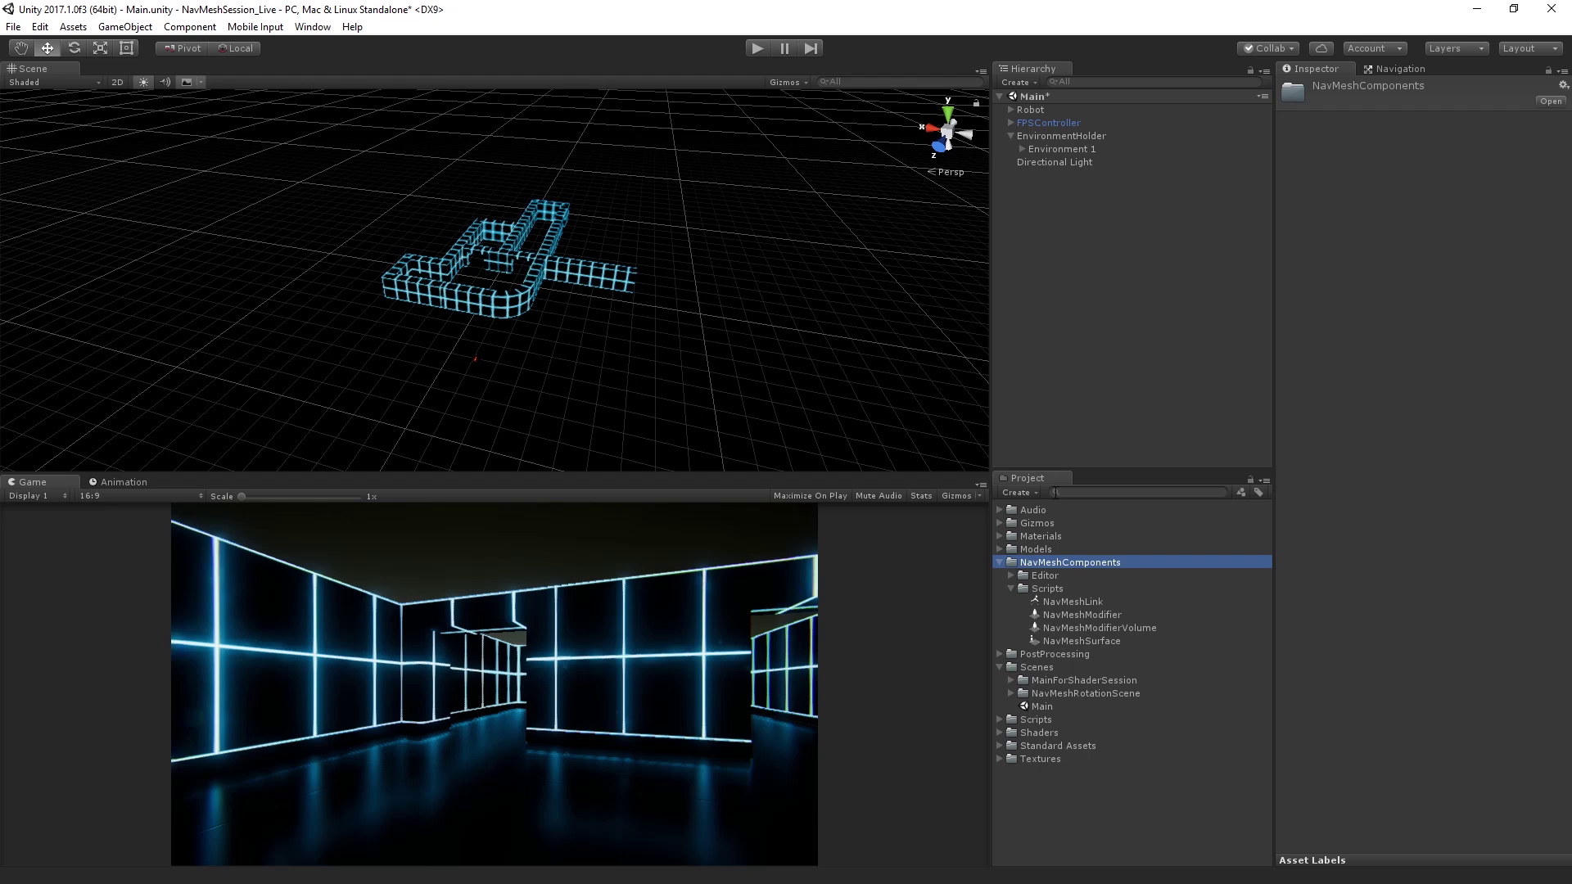
pyautogui.click(1073, 641)
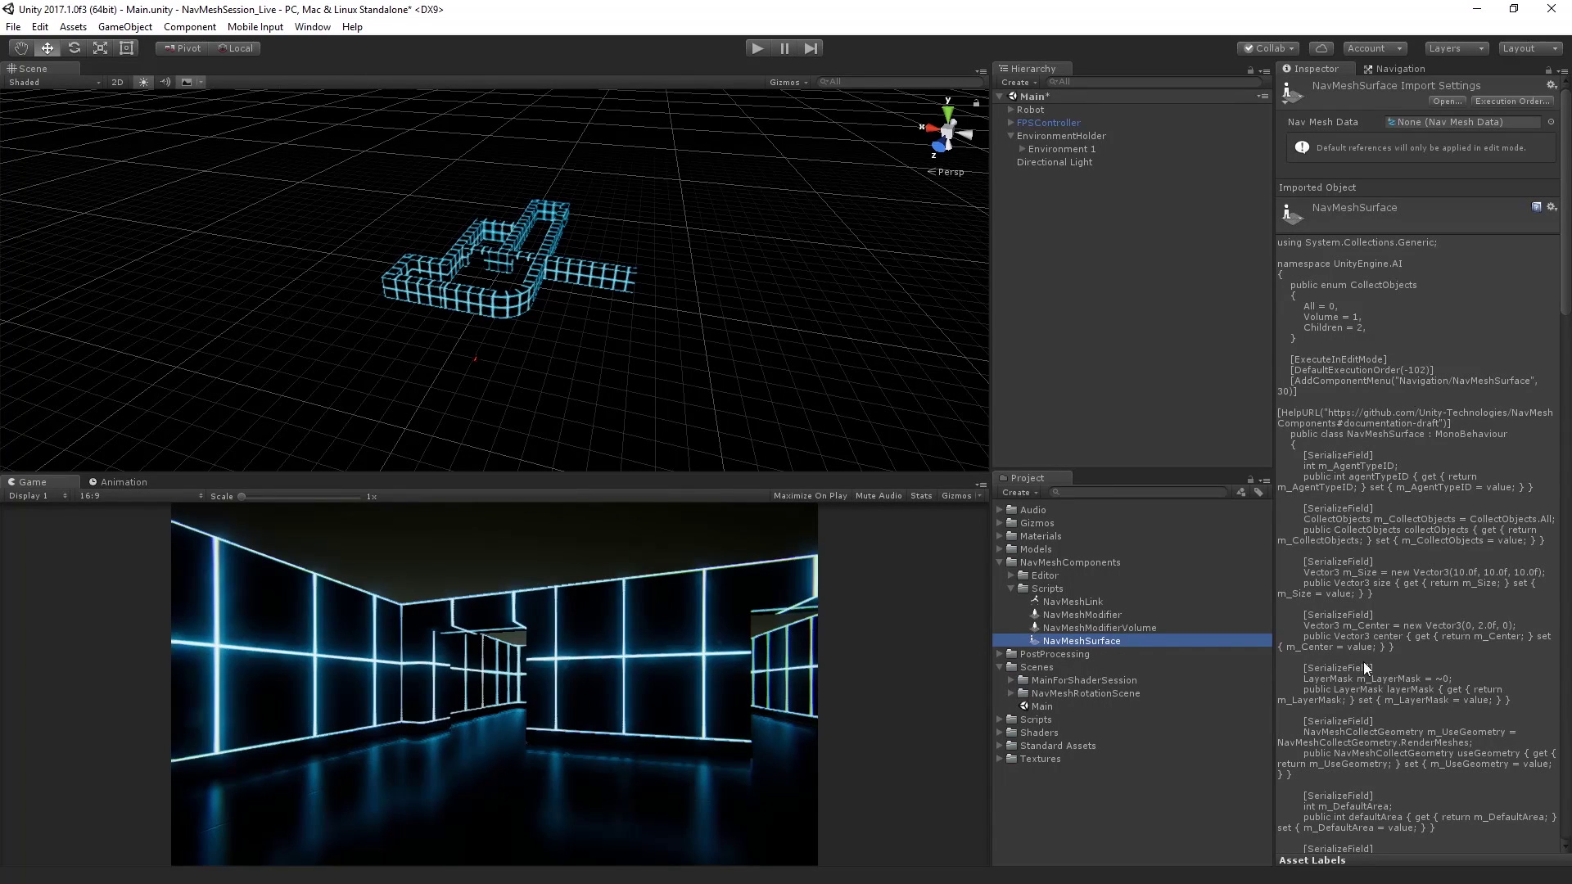
pyautogui.click(1552, 207)
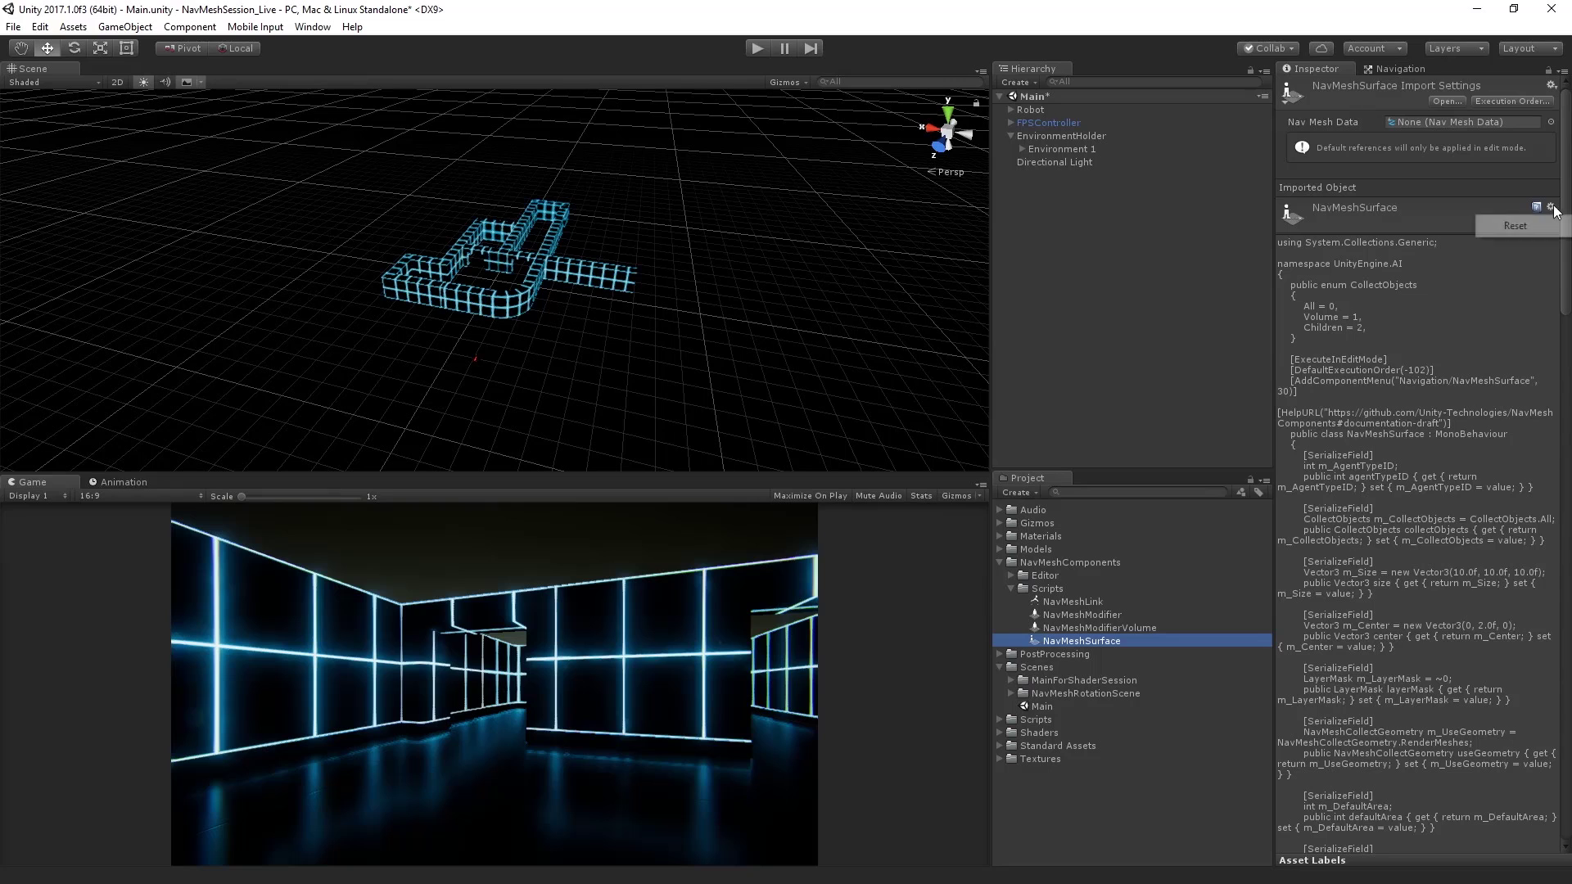
pyautogui.click(1442, 347)
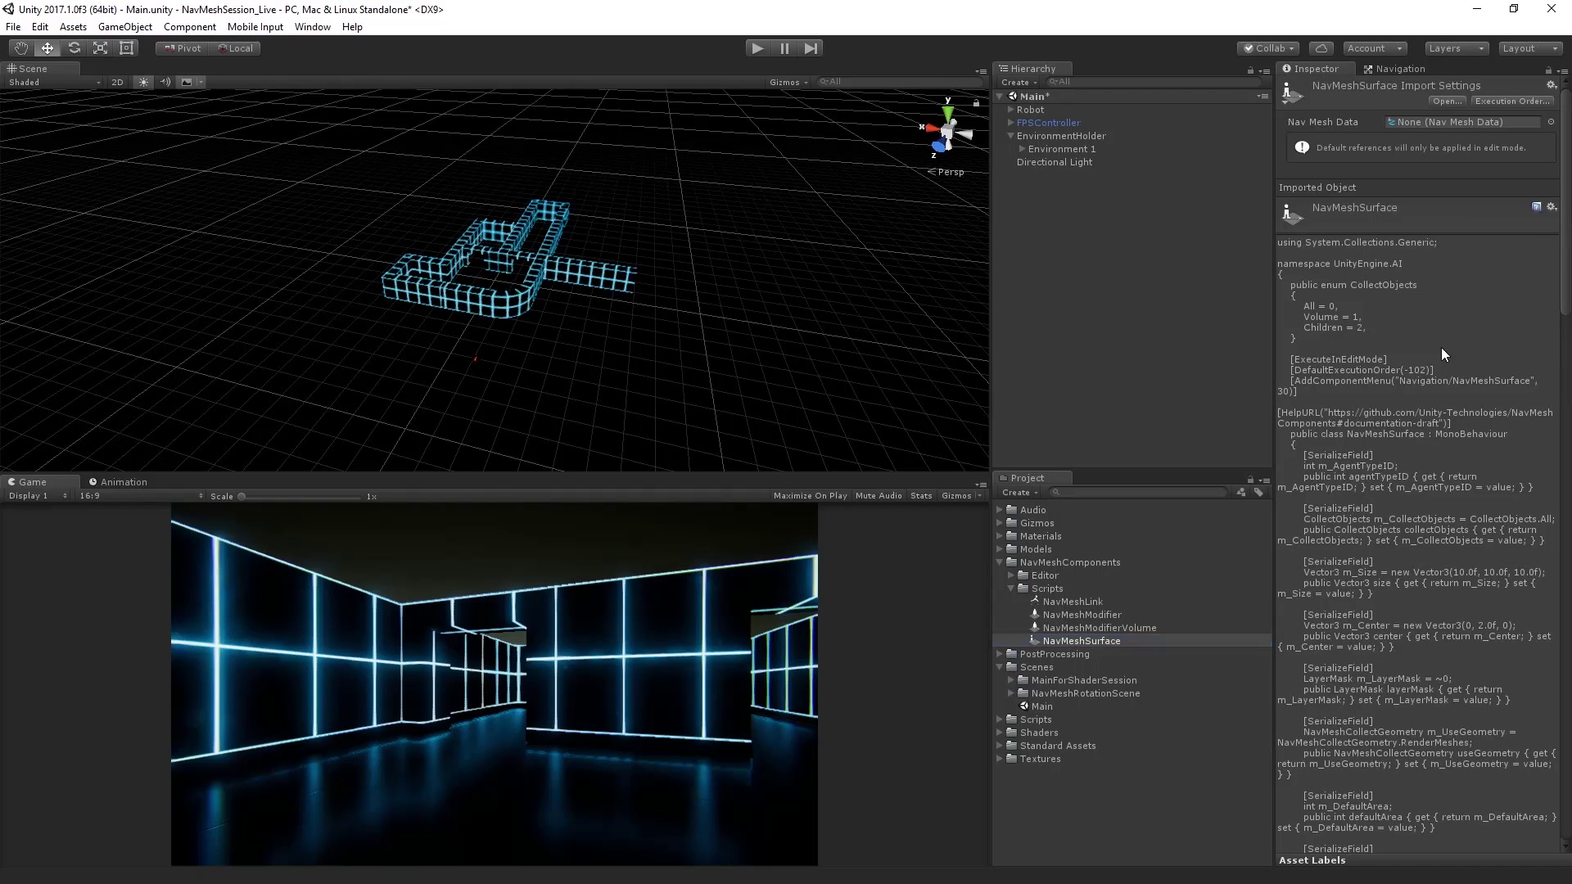
pyautogui.click(1090, 643)
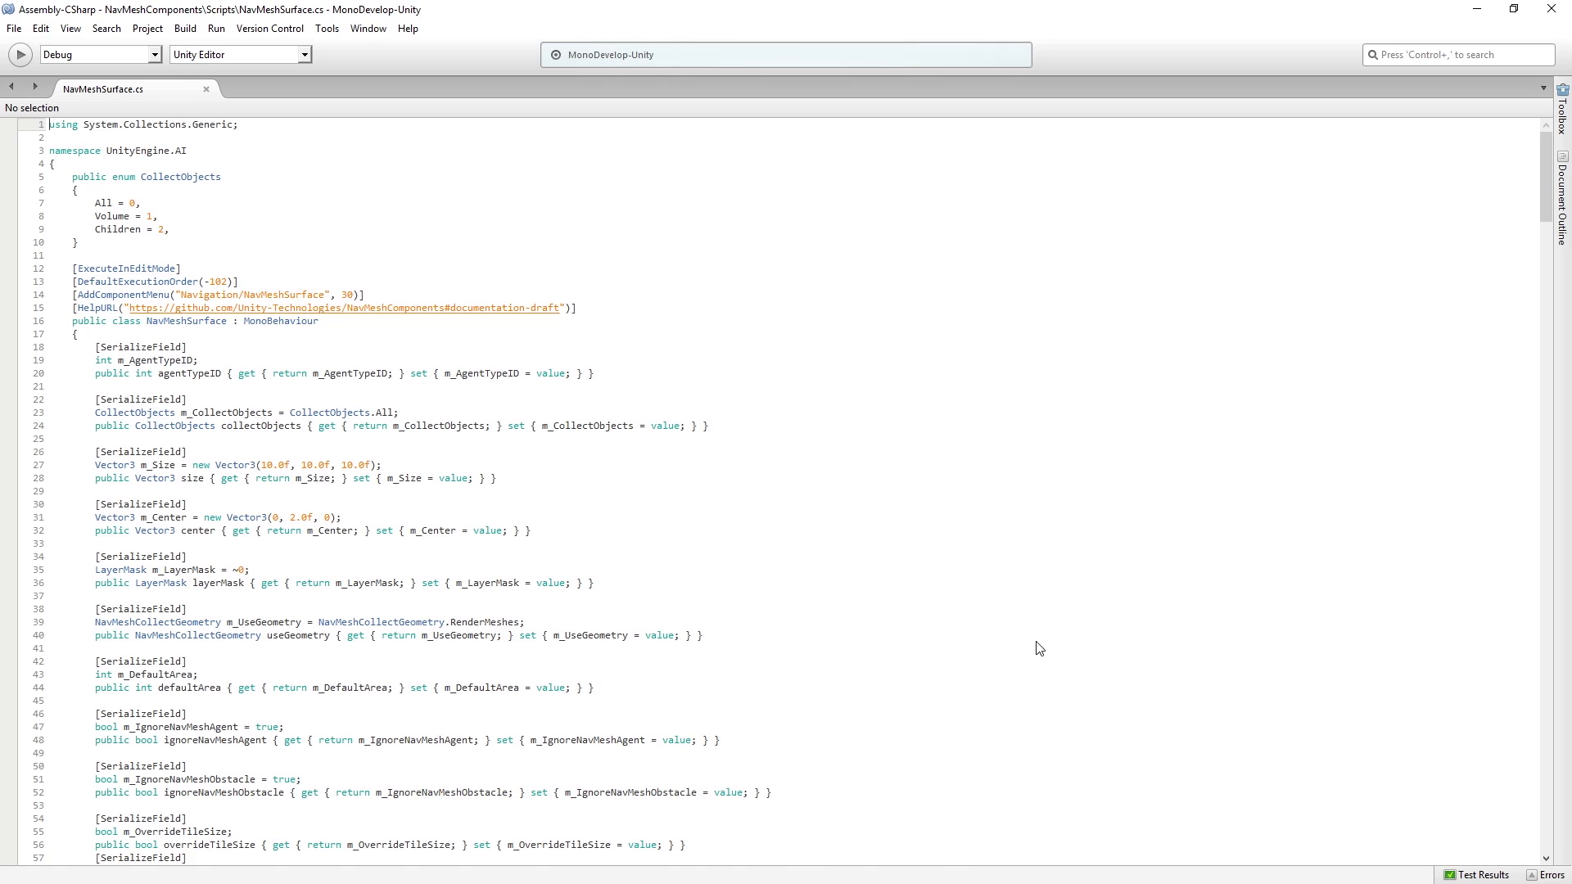
# Step: Enlarge the code text and examine the BuildNavMesh method in NavMeshSurface.cs
pyautogui.keyDown('ctrl'); pyautogui.scroll(4, 1076, 590); pyautogui.keyUp('ctrl')
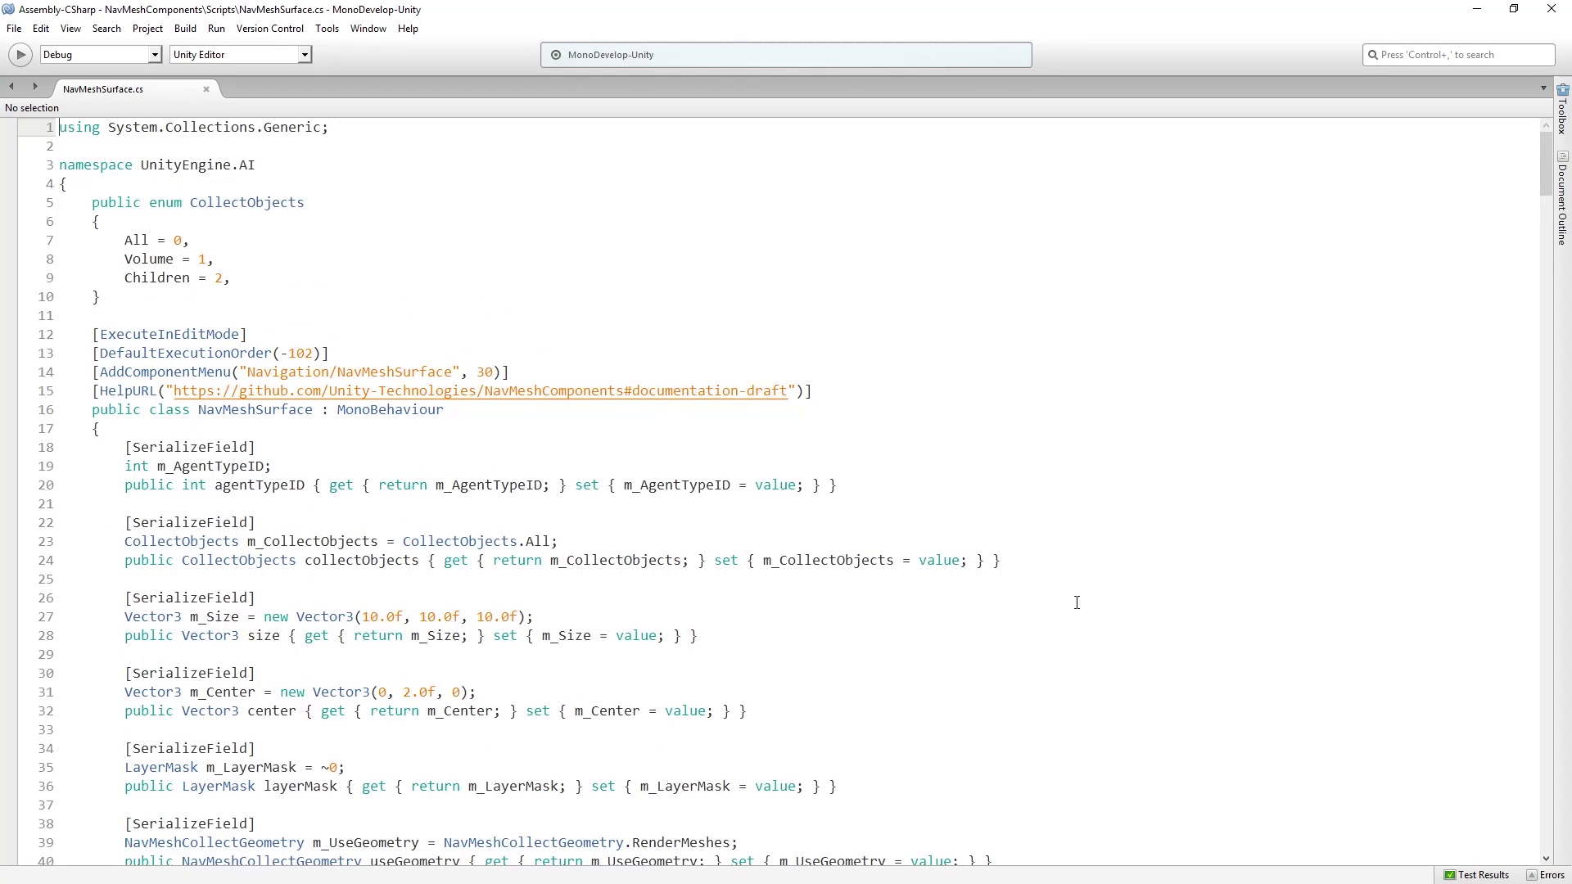
pyautogui.moveTo(1546, 157); pyautogui.dragTo(1503, 392)
pyautogui.moveTo(124, 168); pyautogui.dragTo(282, 606)
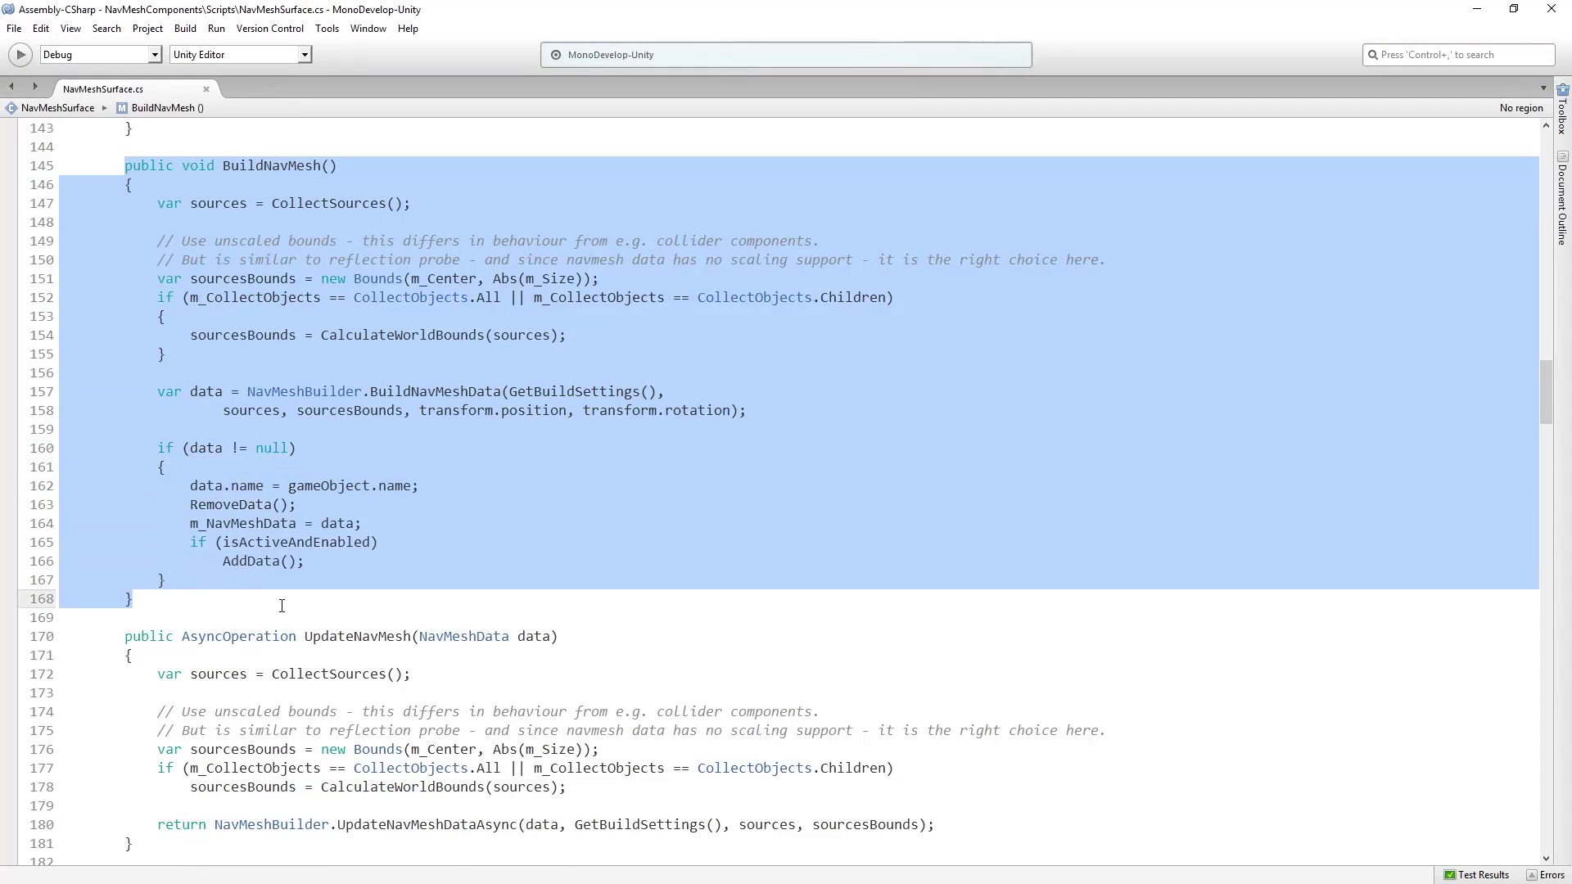
pyautogui.click(402, 563)
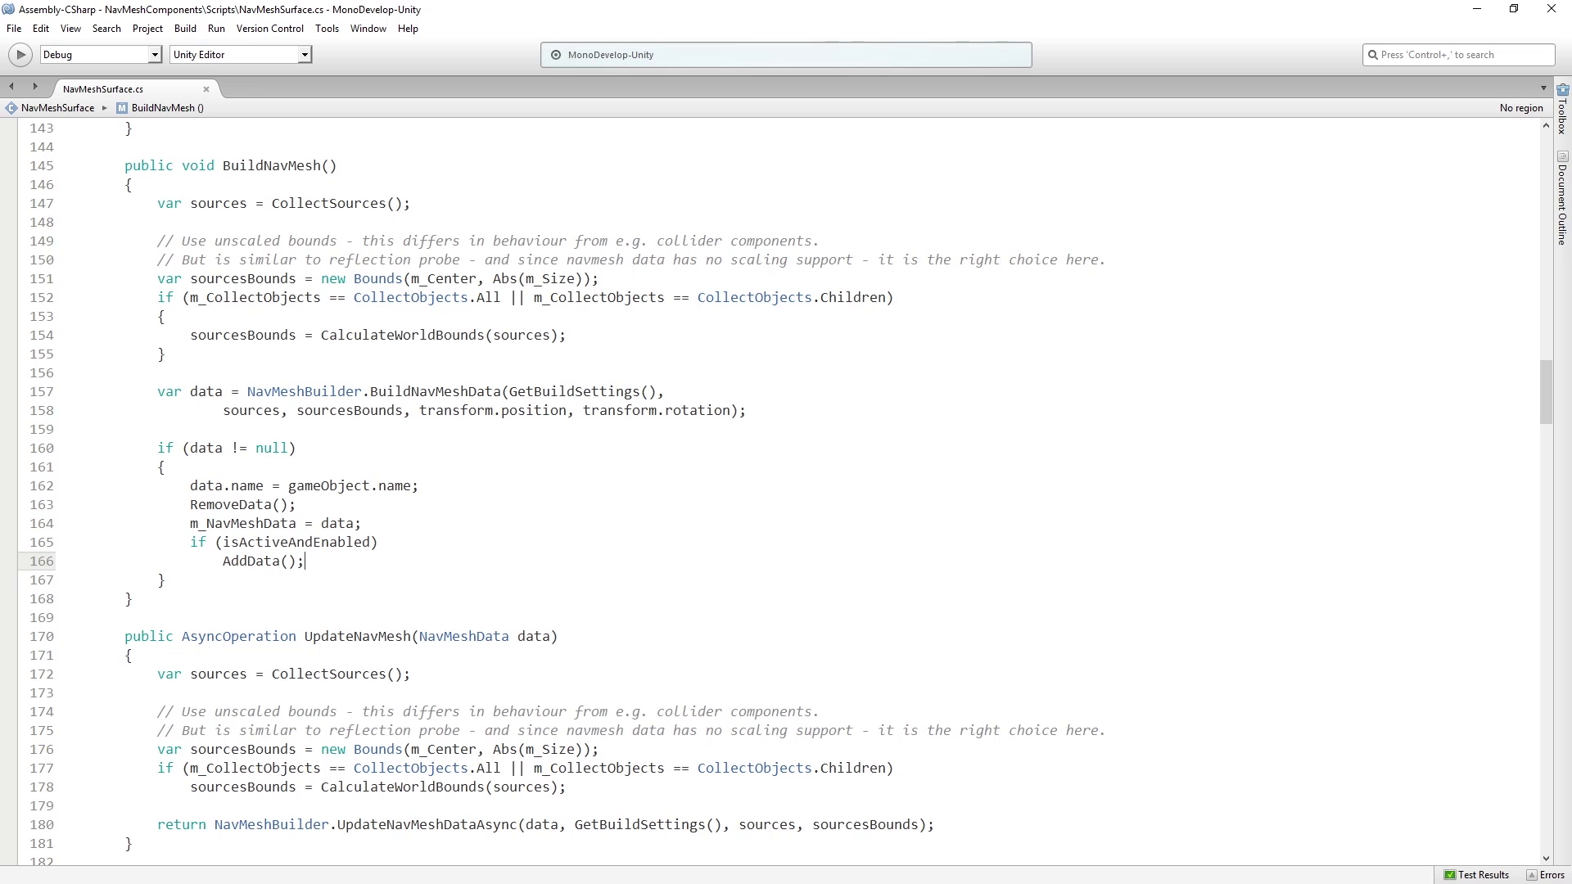
# Step: Switch back to Unity and bake the Nav Mesh Surface on Environment 1
pyautogui.hotkey('alt', 'Tab')
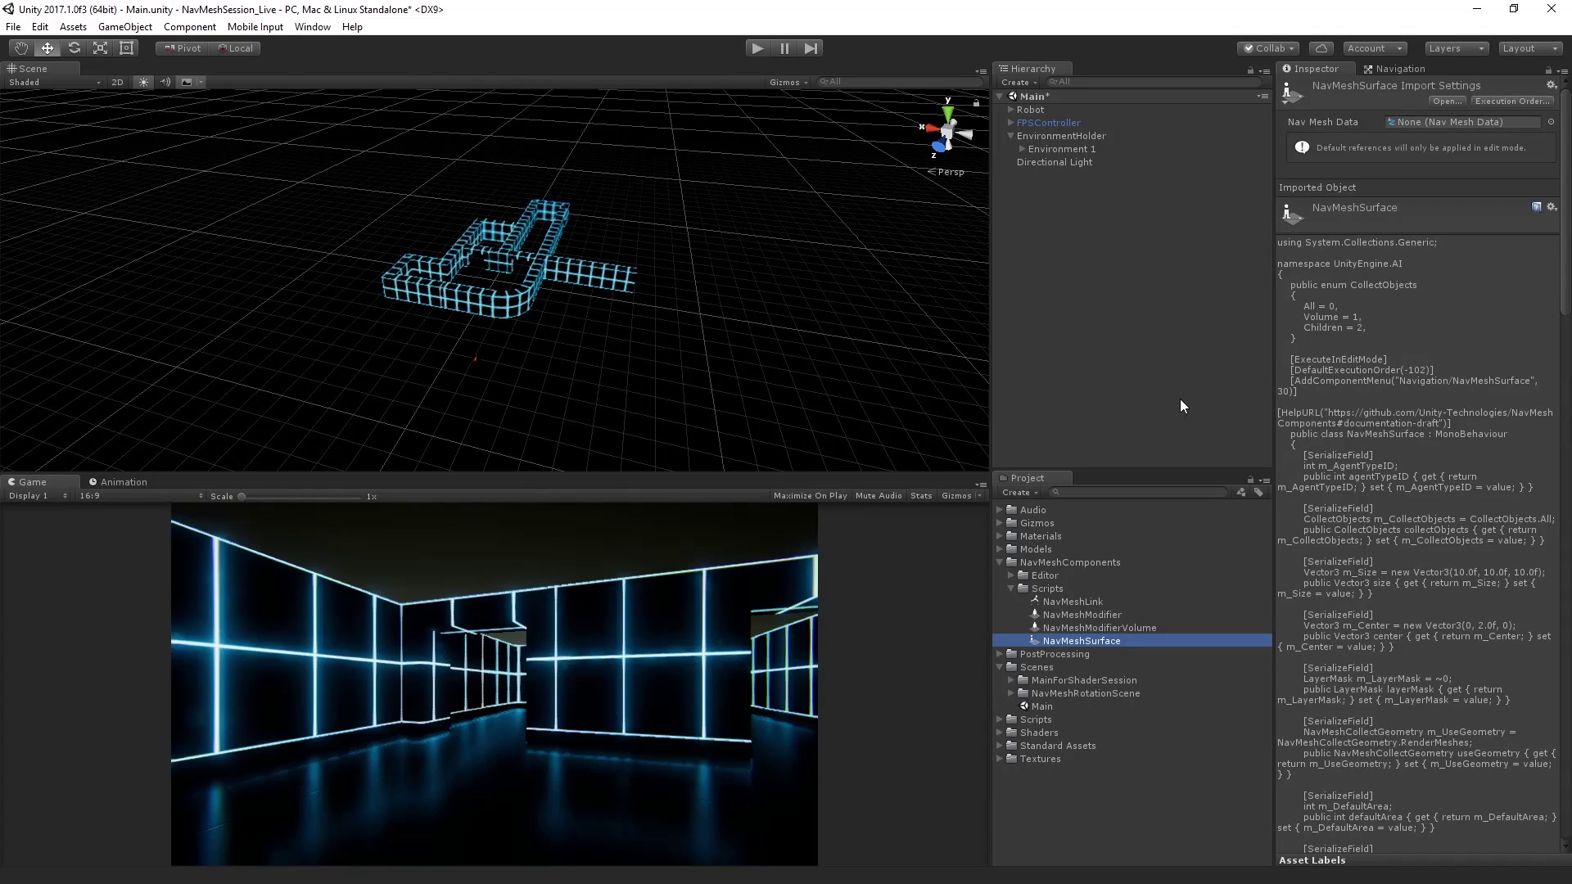
pyautogui.click(1117, 151)
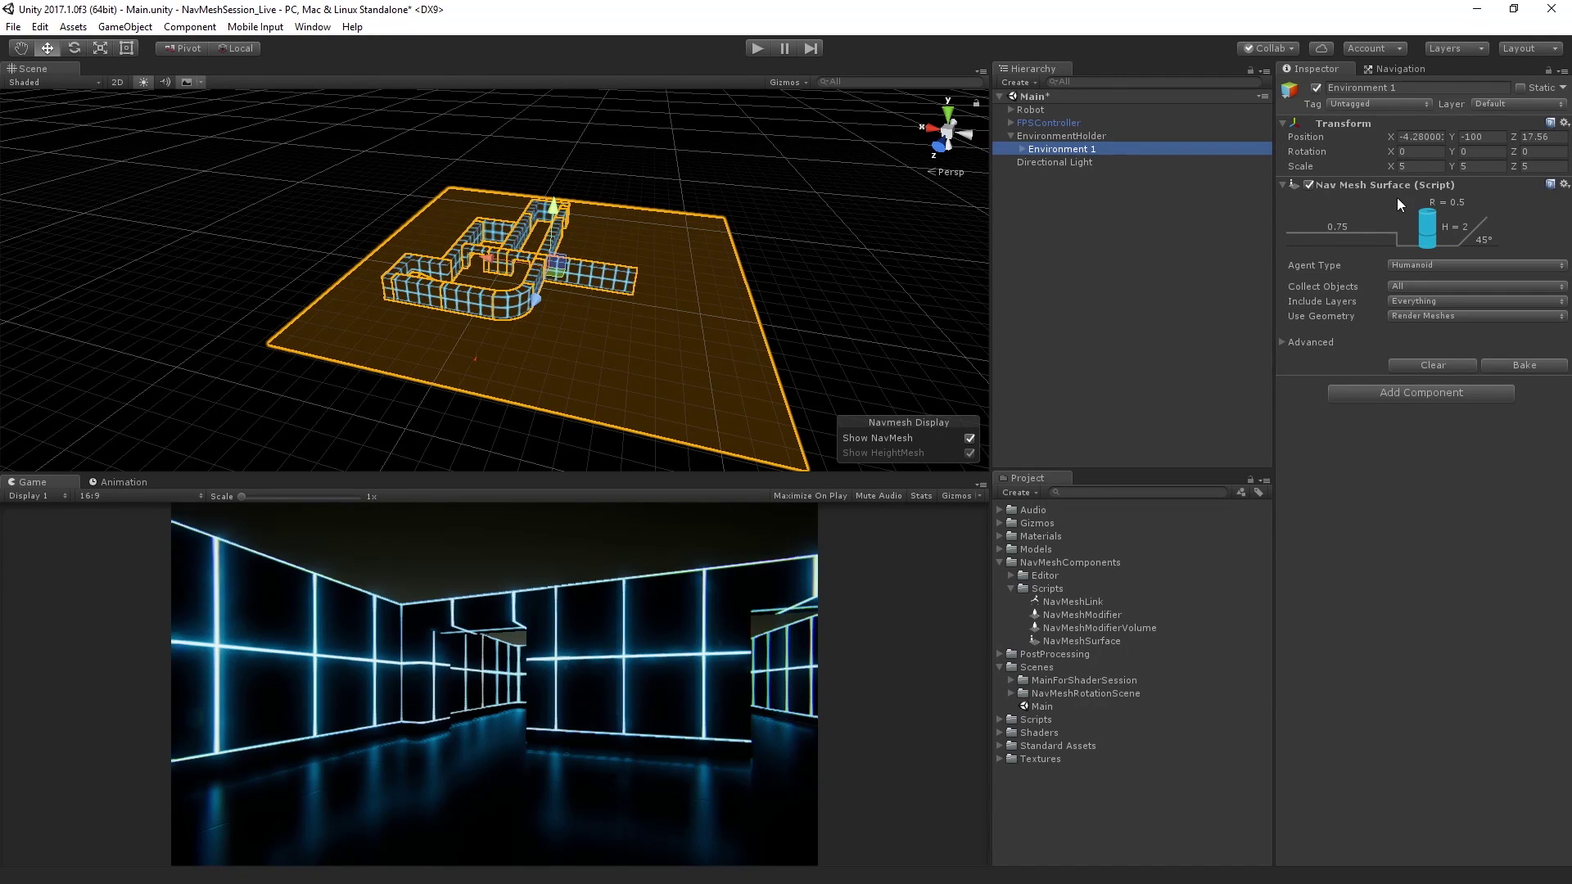
pyautogui.click(1521, 363)
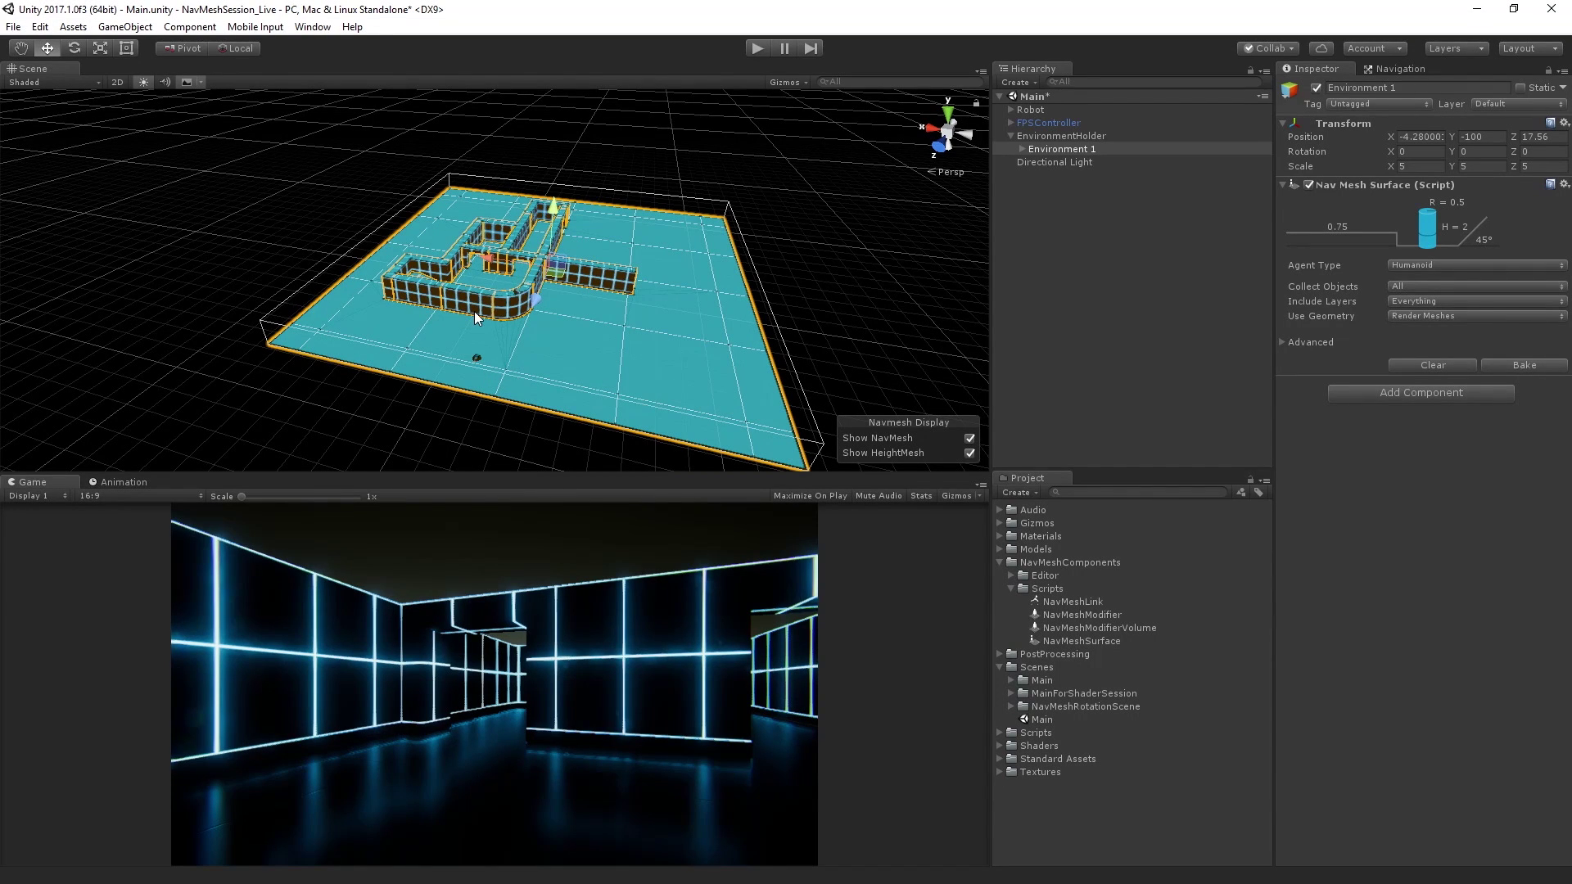
# Step: Open the agent settings from the surface's agent type and rename the Humanoid agent type as Robot
pyautogui.click(1302, 259)
pyautogui.click(1423, 265)
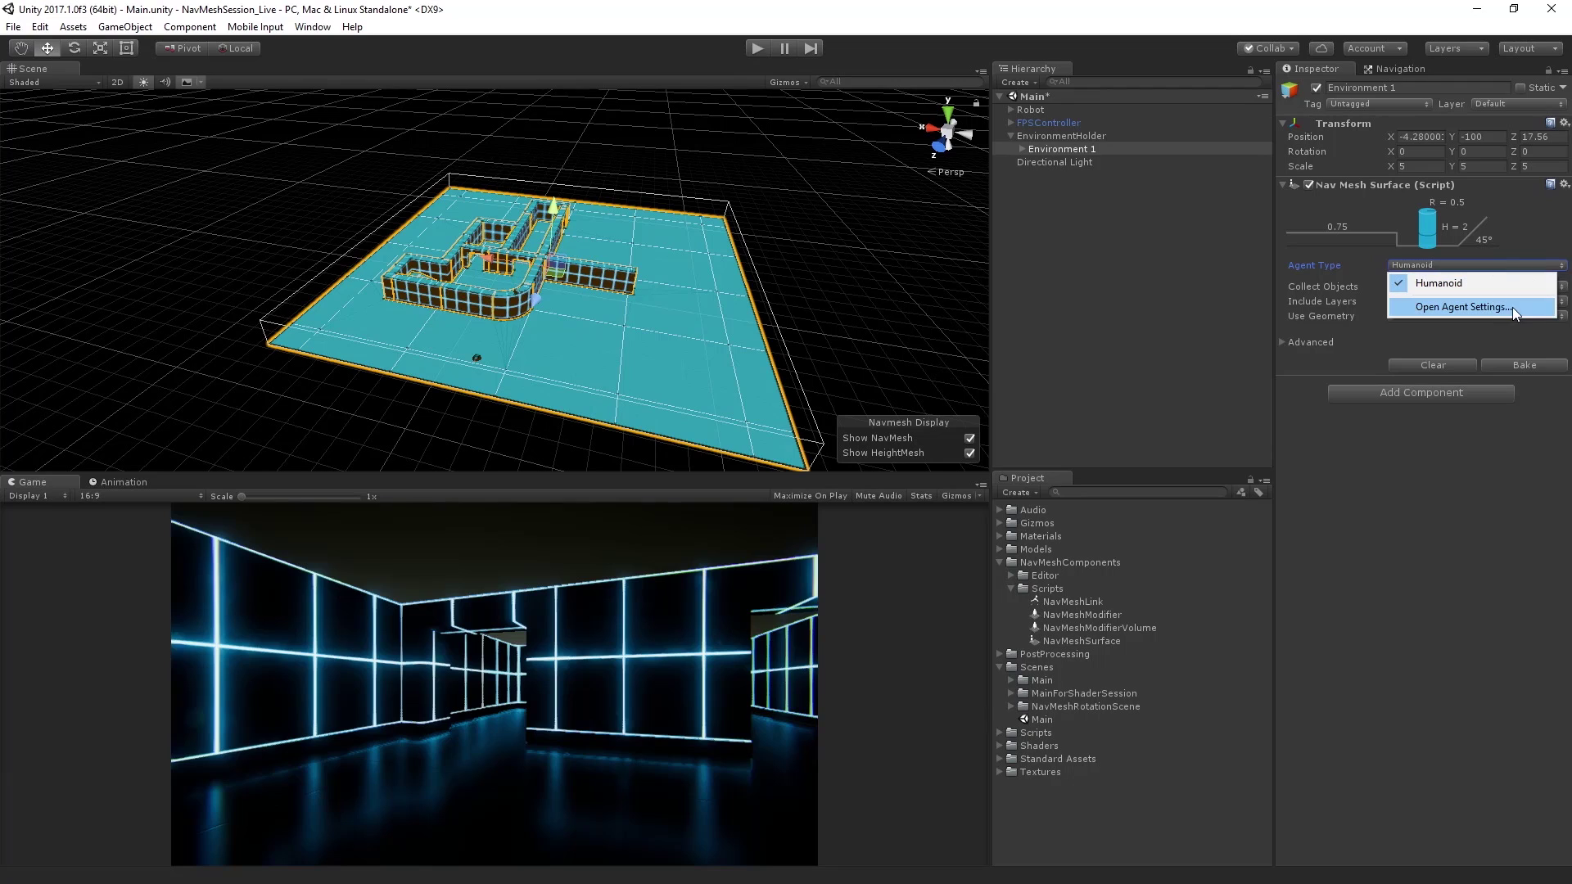
pyautogui.click(1463, 307)
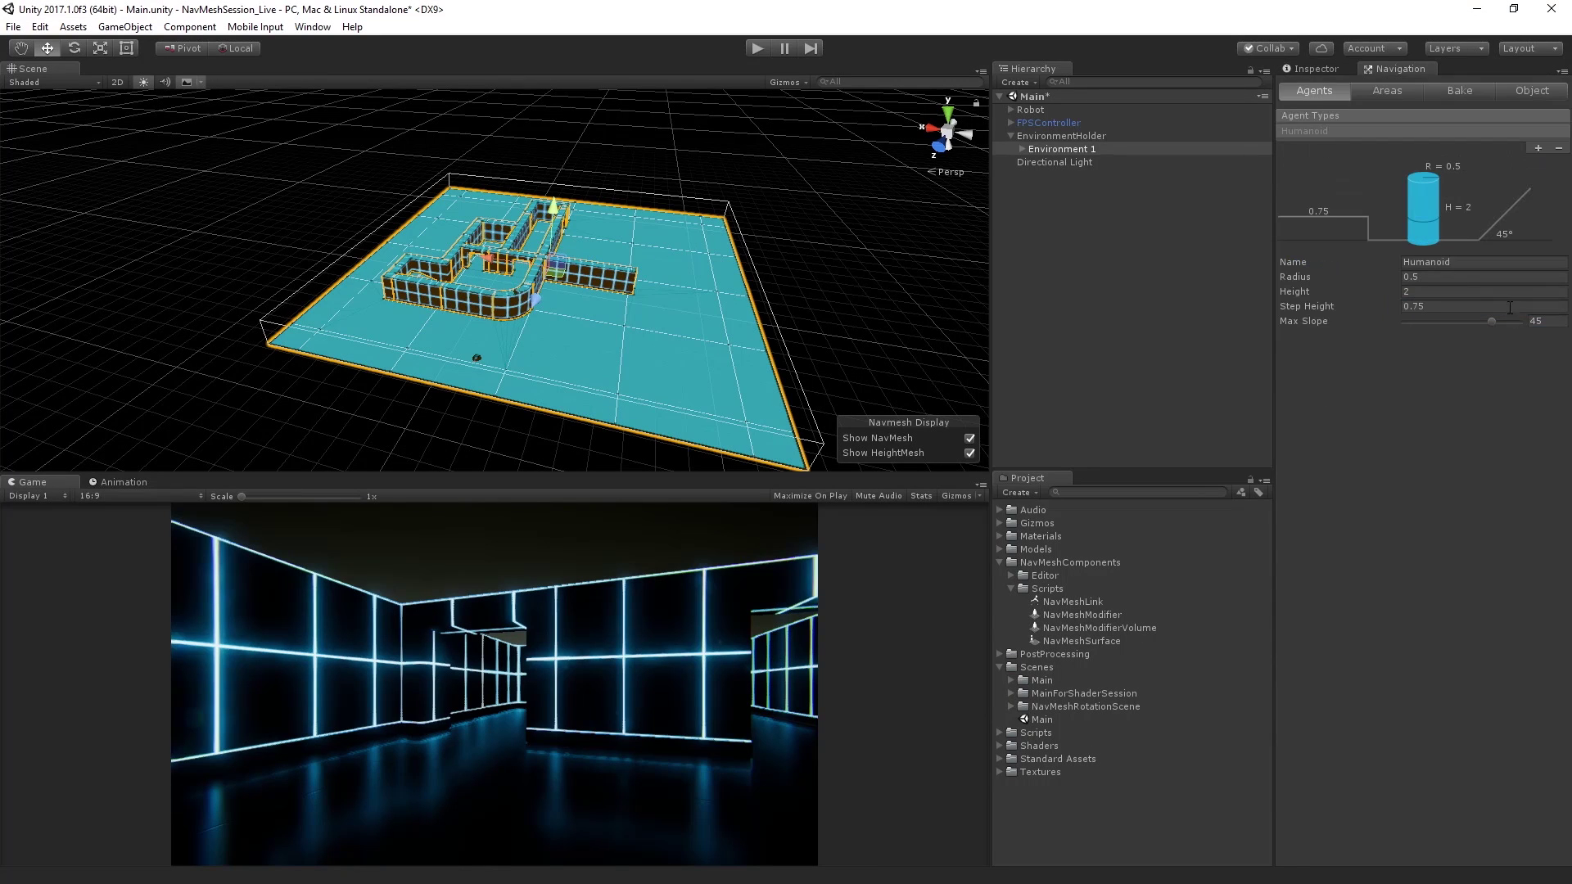
pyautogui.click(1470, 262)
pyautogui.write('Robot')
pyautogui.click(1492, 133)
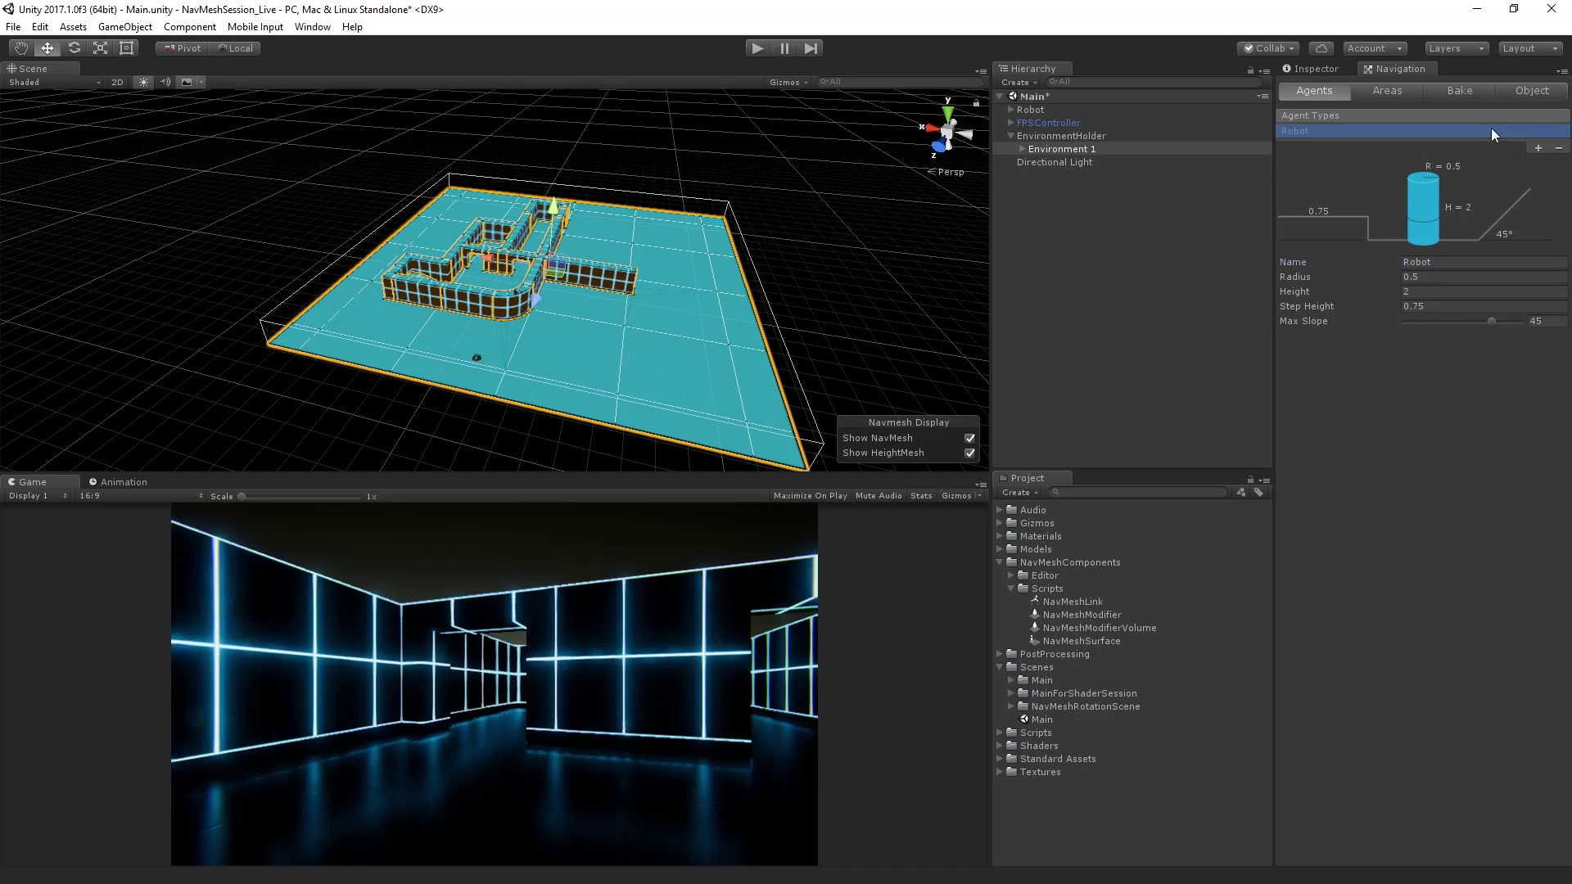
# Step: Add a new agent type and name it Giant Robot
pyautogui.click(1539, 148)
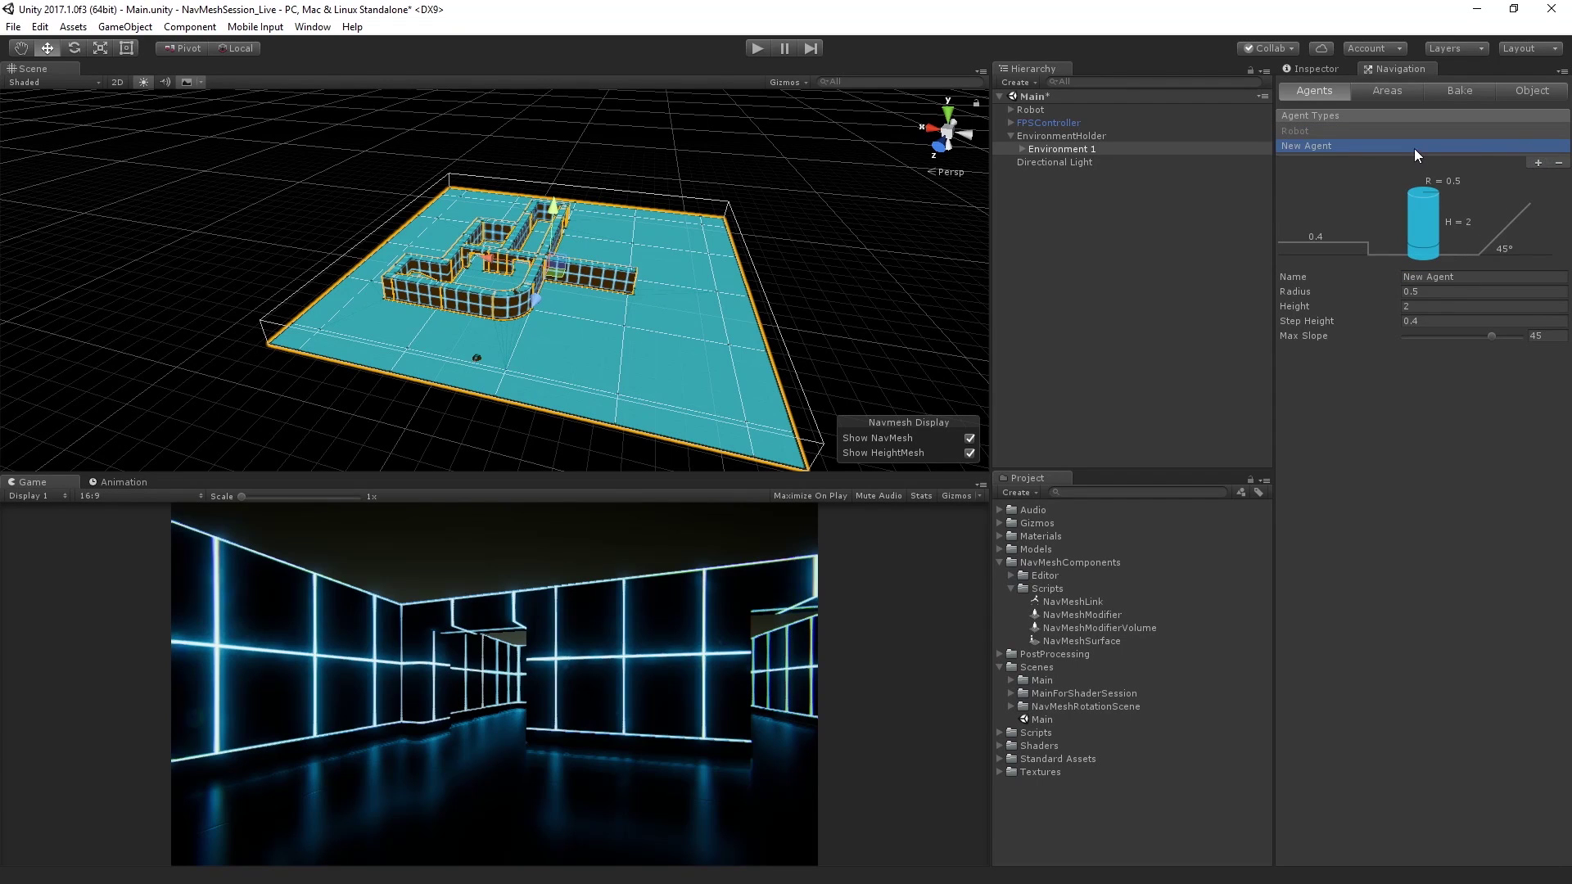
pyautogui.click(1459, 282)
pyautogui.write('Giant Robot')
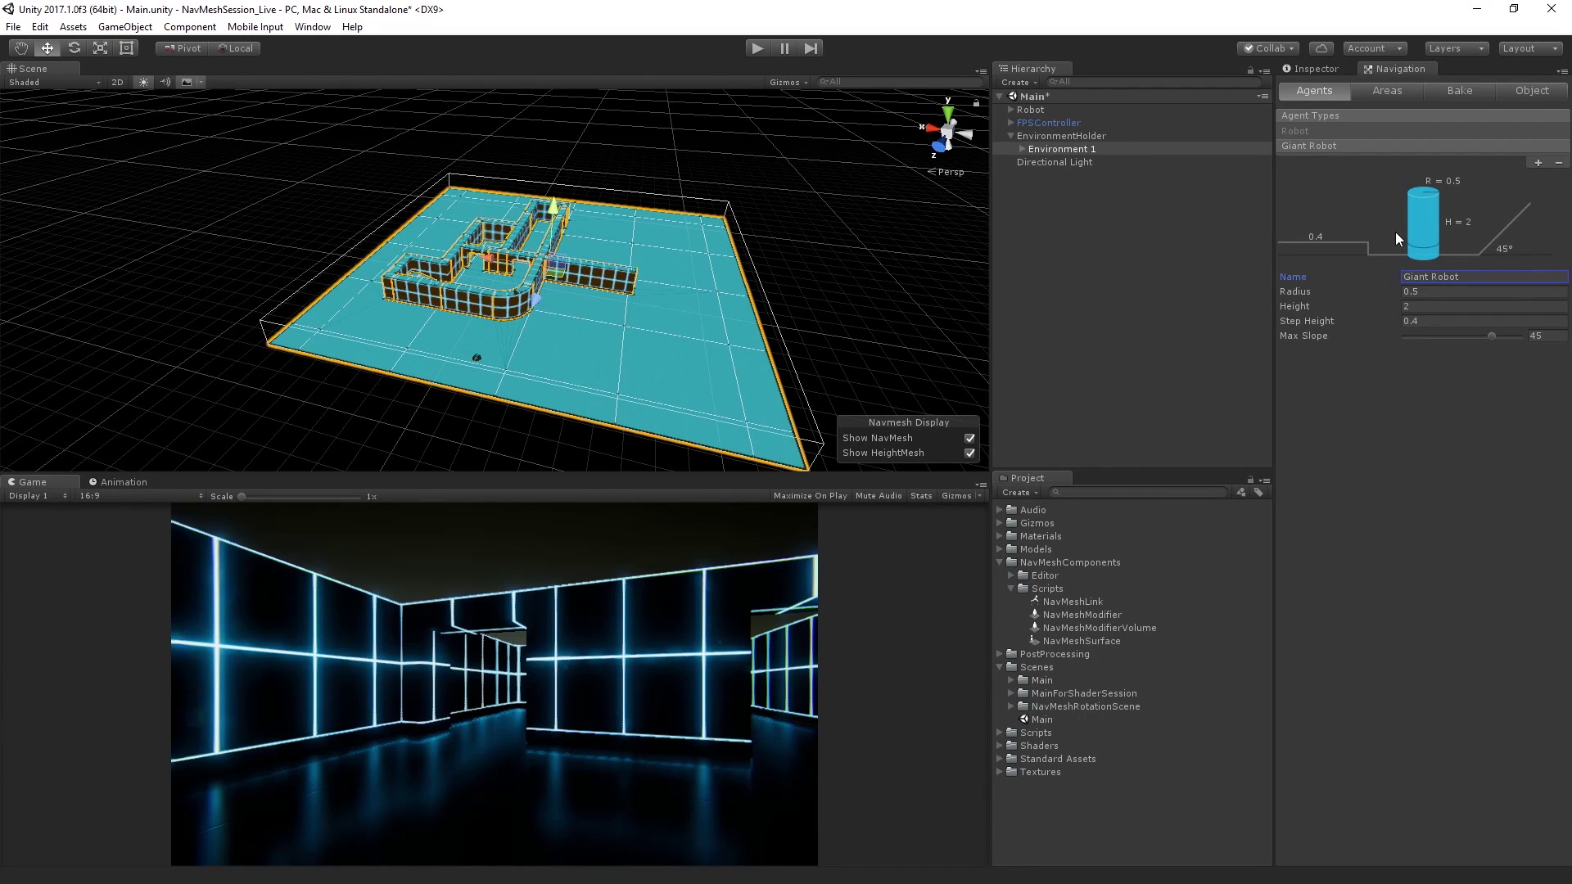
# Step: Check which agent types are available for the Nav Mesh Surface on Environment 1
pyautogui.click(1097, 148)
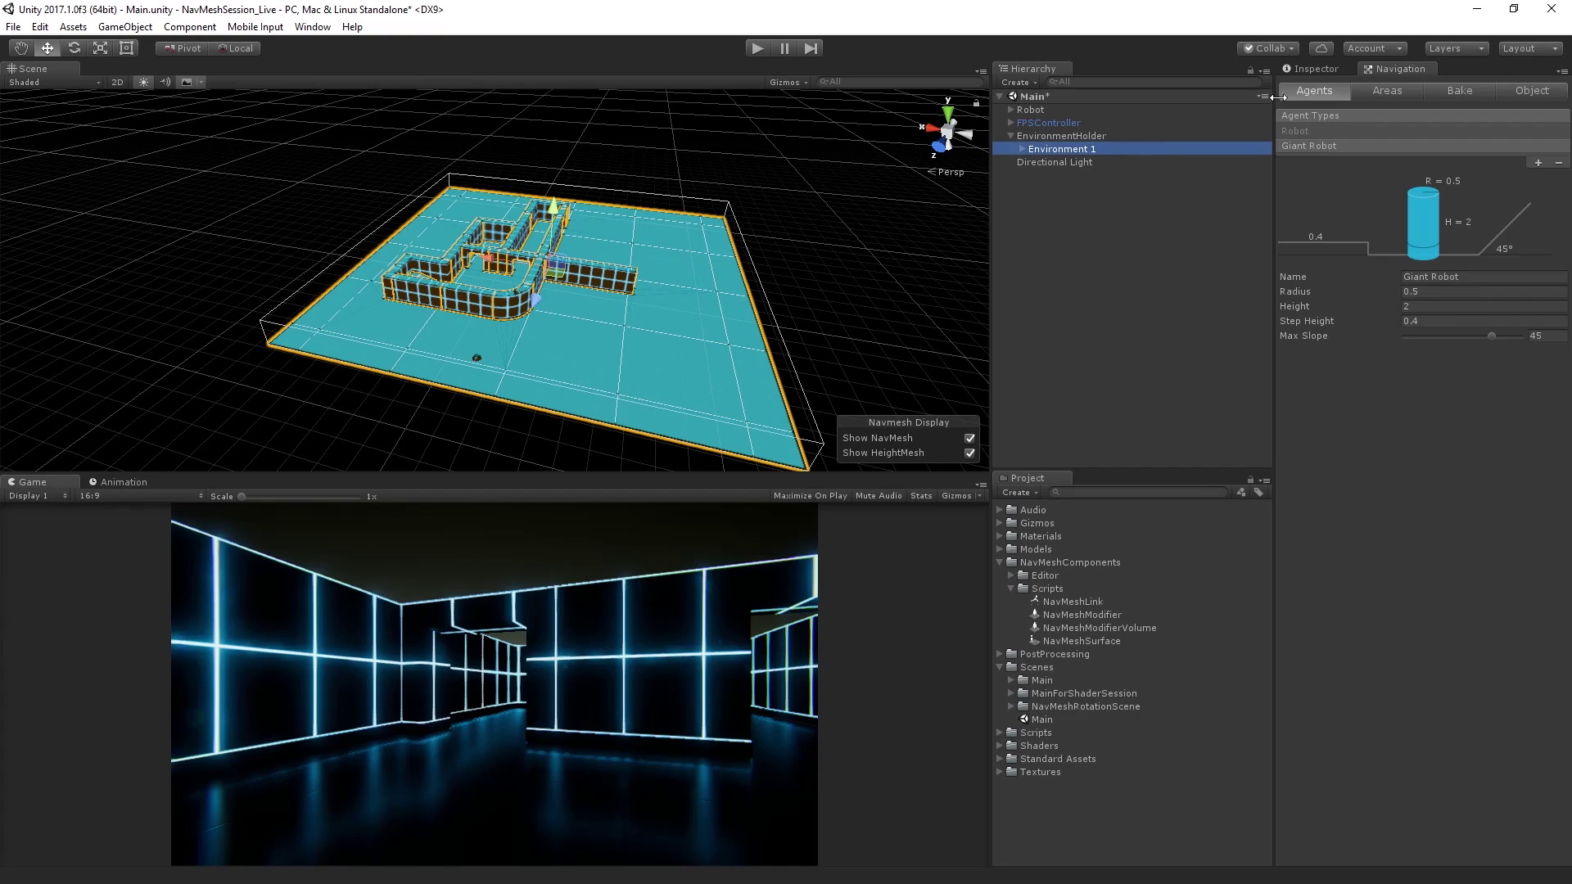
pyautogui.click(1319, 69)
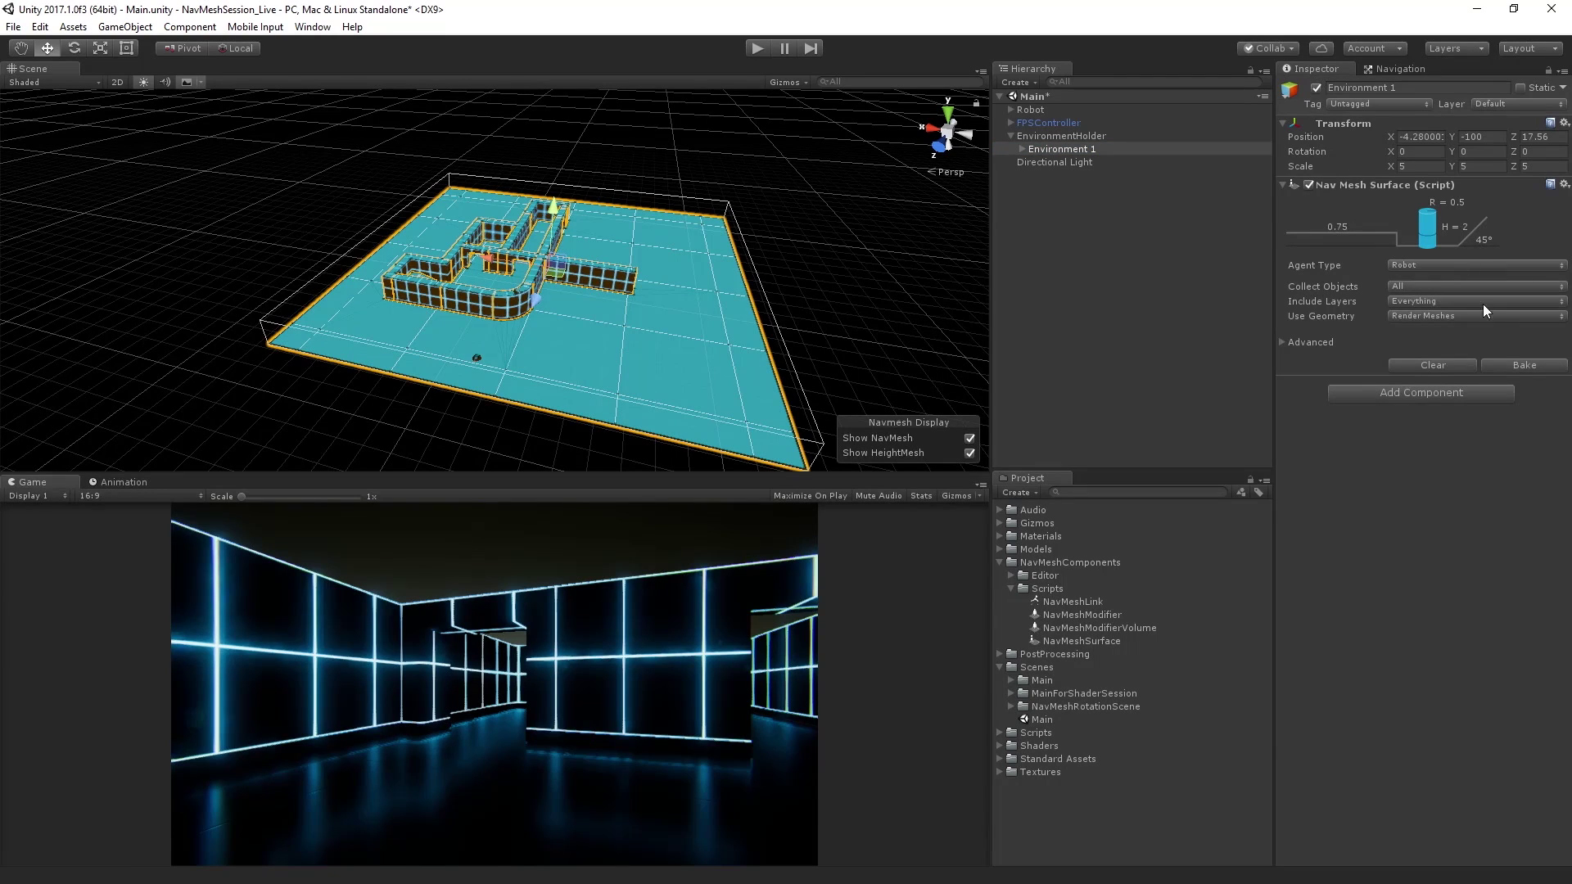
pyautogui.click(1474, 267)
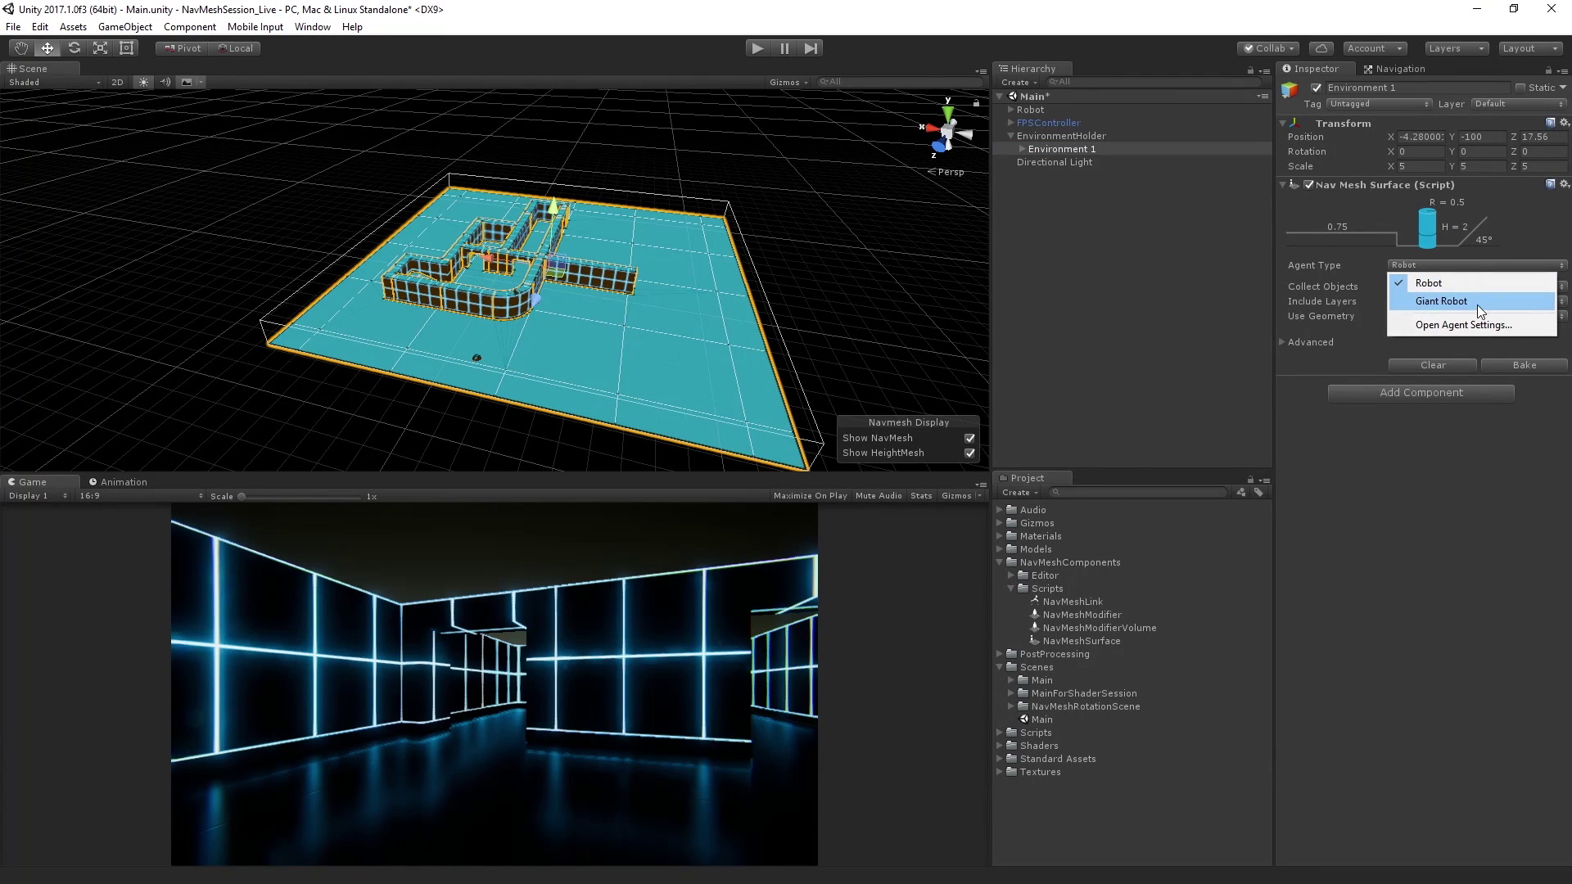
pyautogui.click(1472, 302)
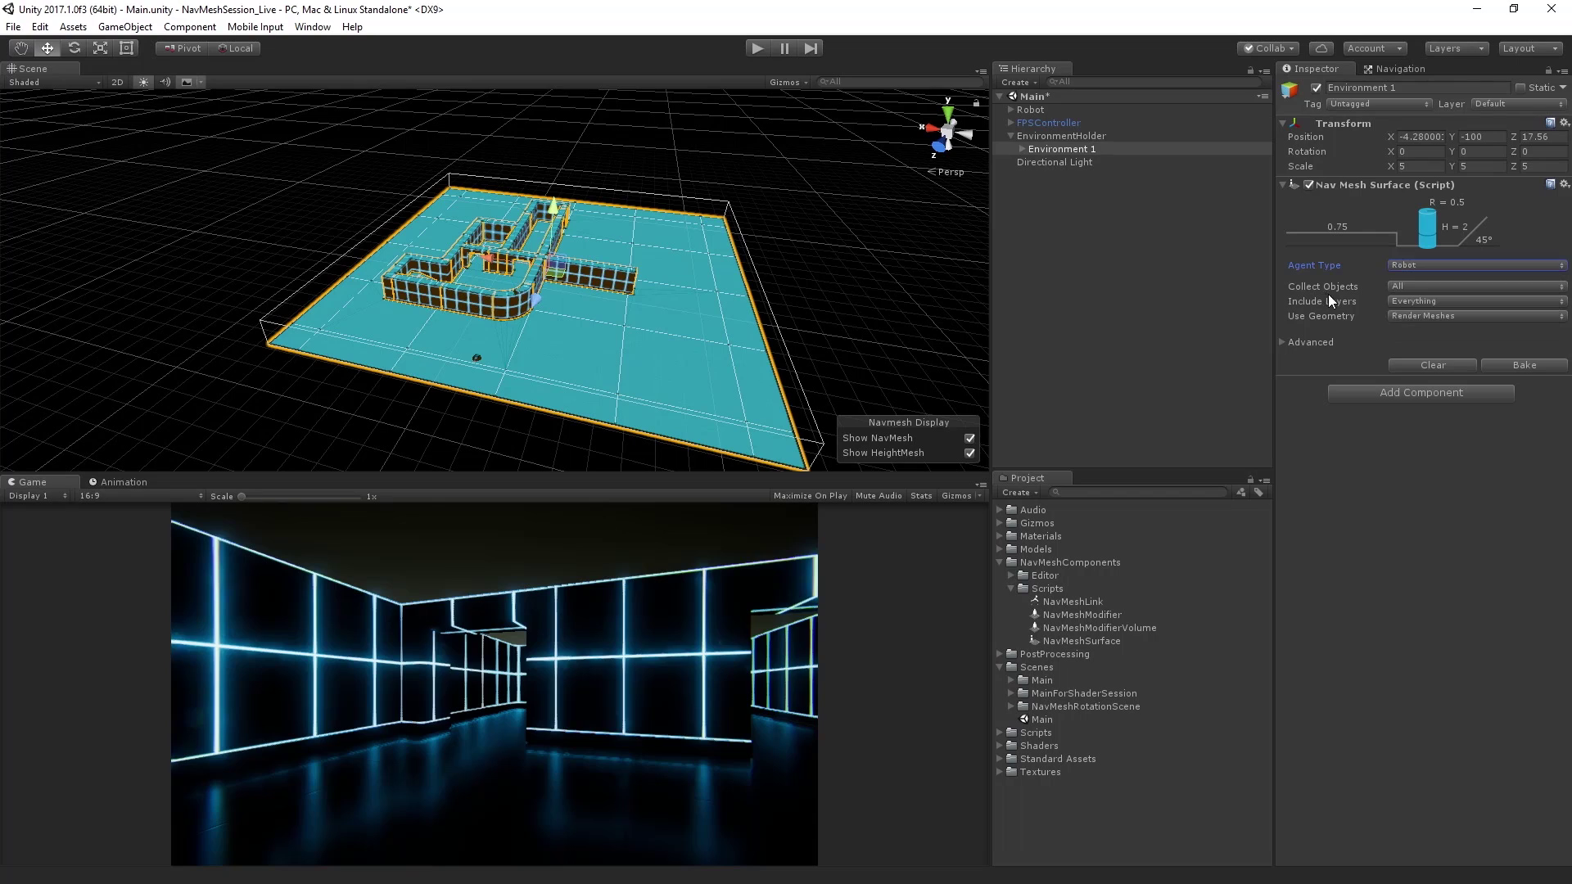
# Step: Set the Giant Robot agent type's radius to 5 and height to 20 in the navigation settings
pyautogui.click(1379, 74)
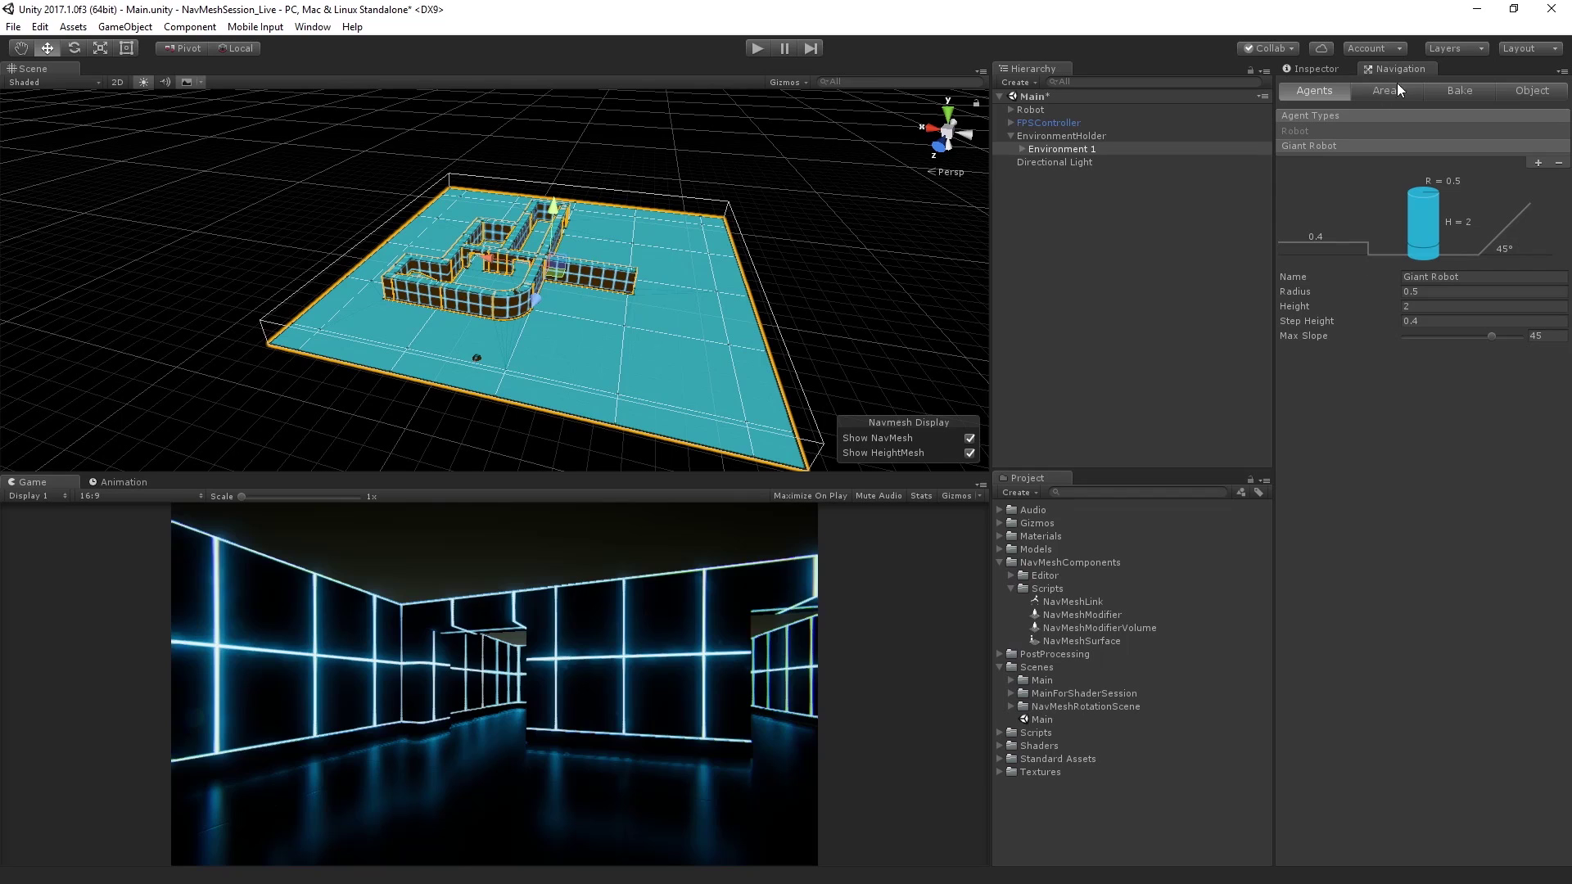
pyautogui.click(314, 27)
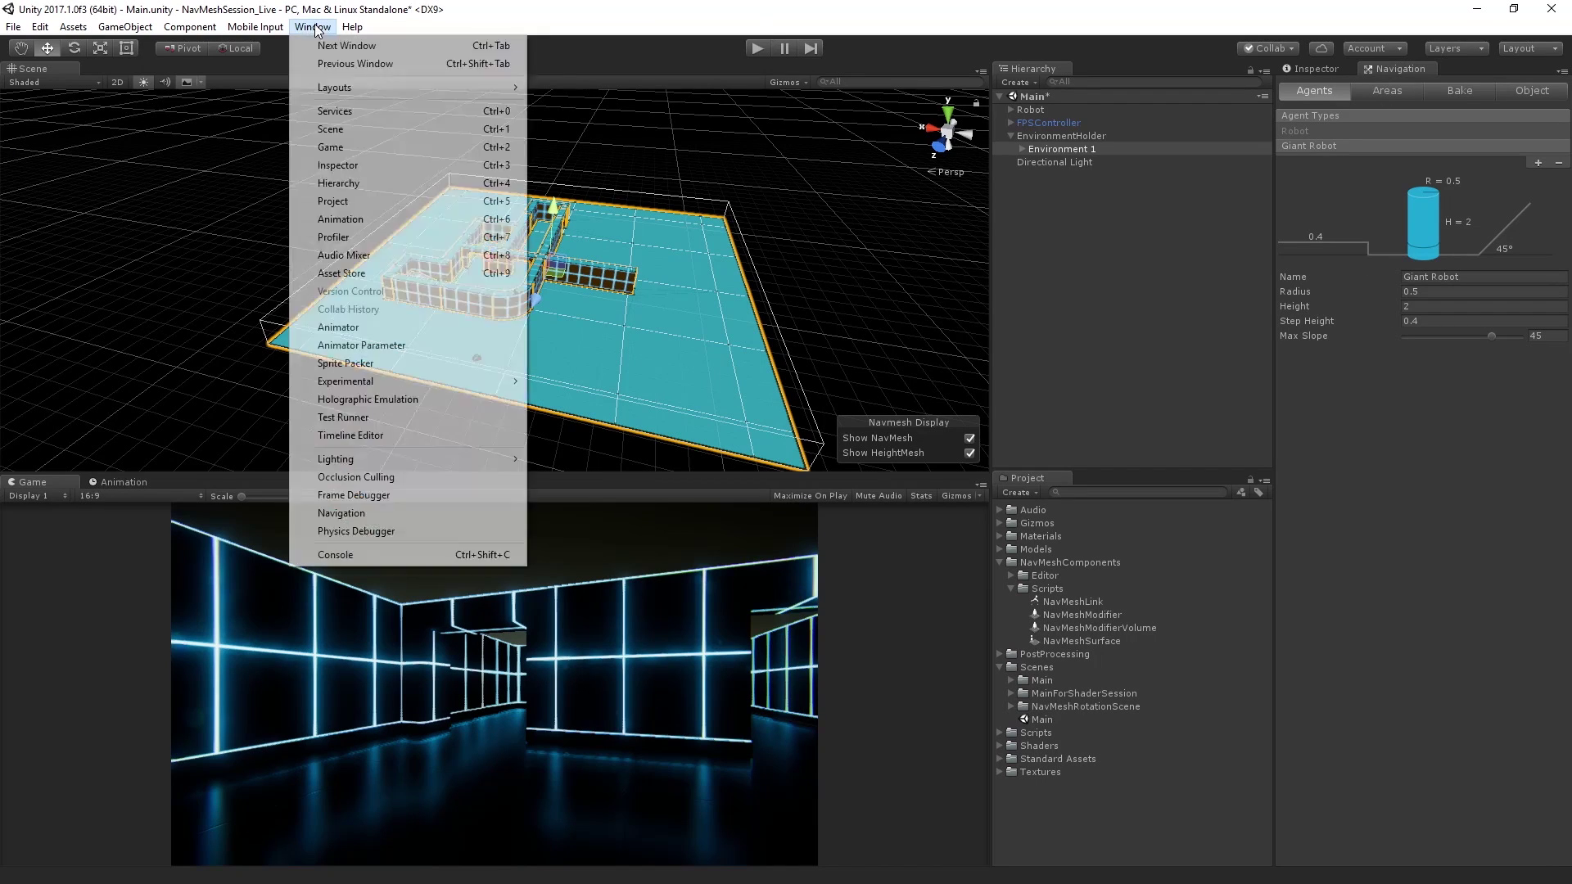
pyautogui.click(401, 513)
pyautogui.click(1495, 292)
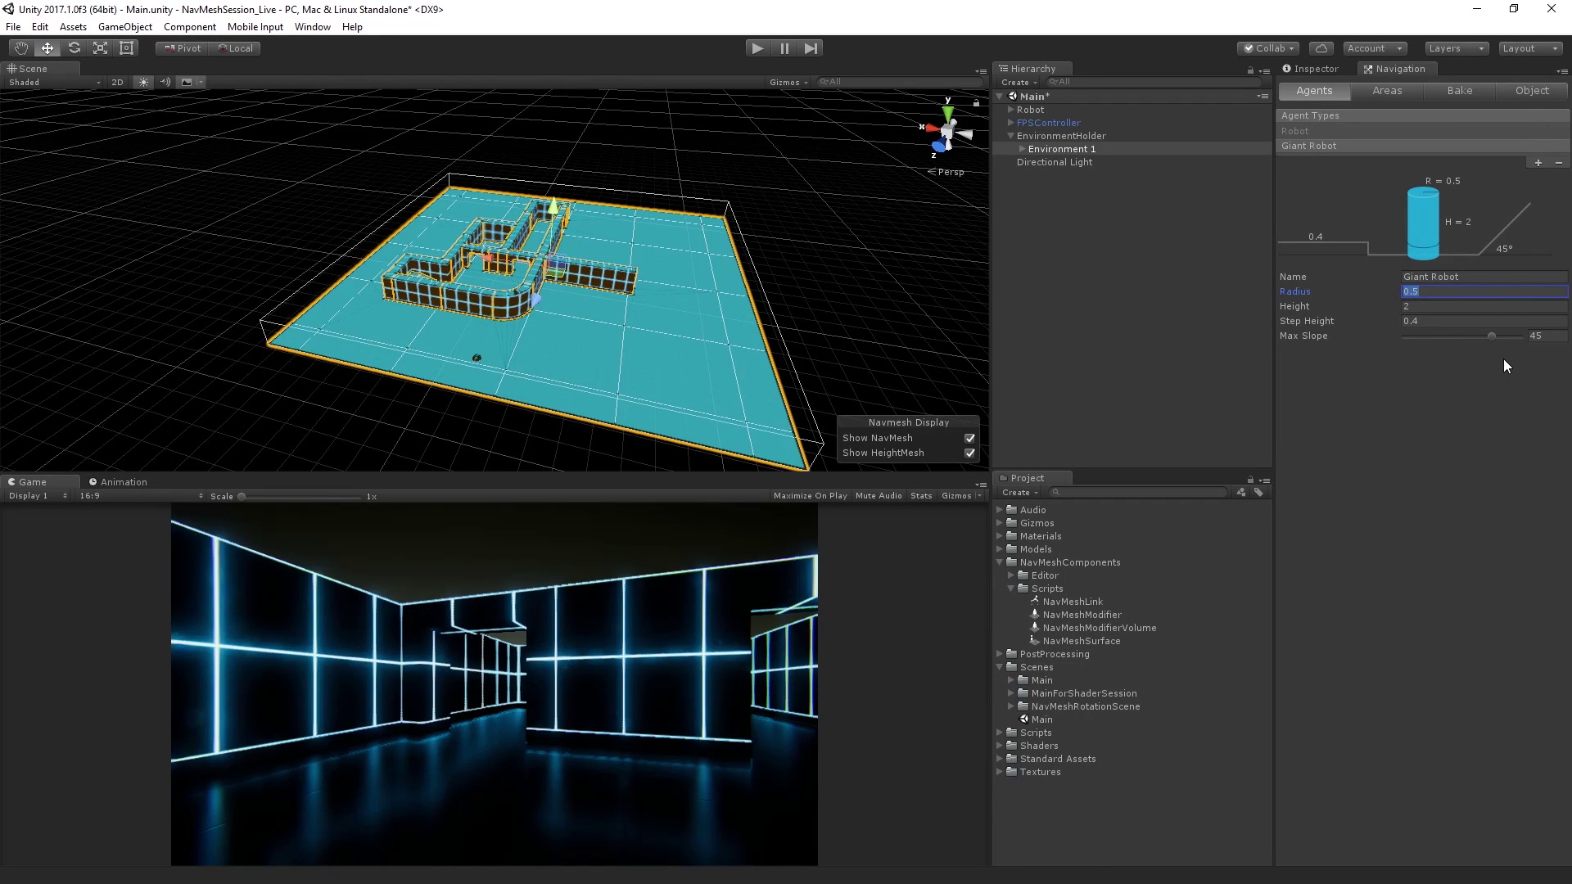
pyautogui.write('5')
pyautogui.press('Tab')
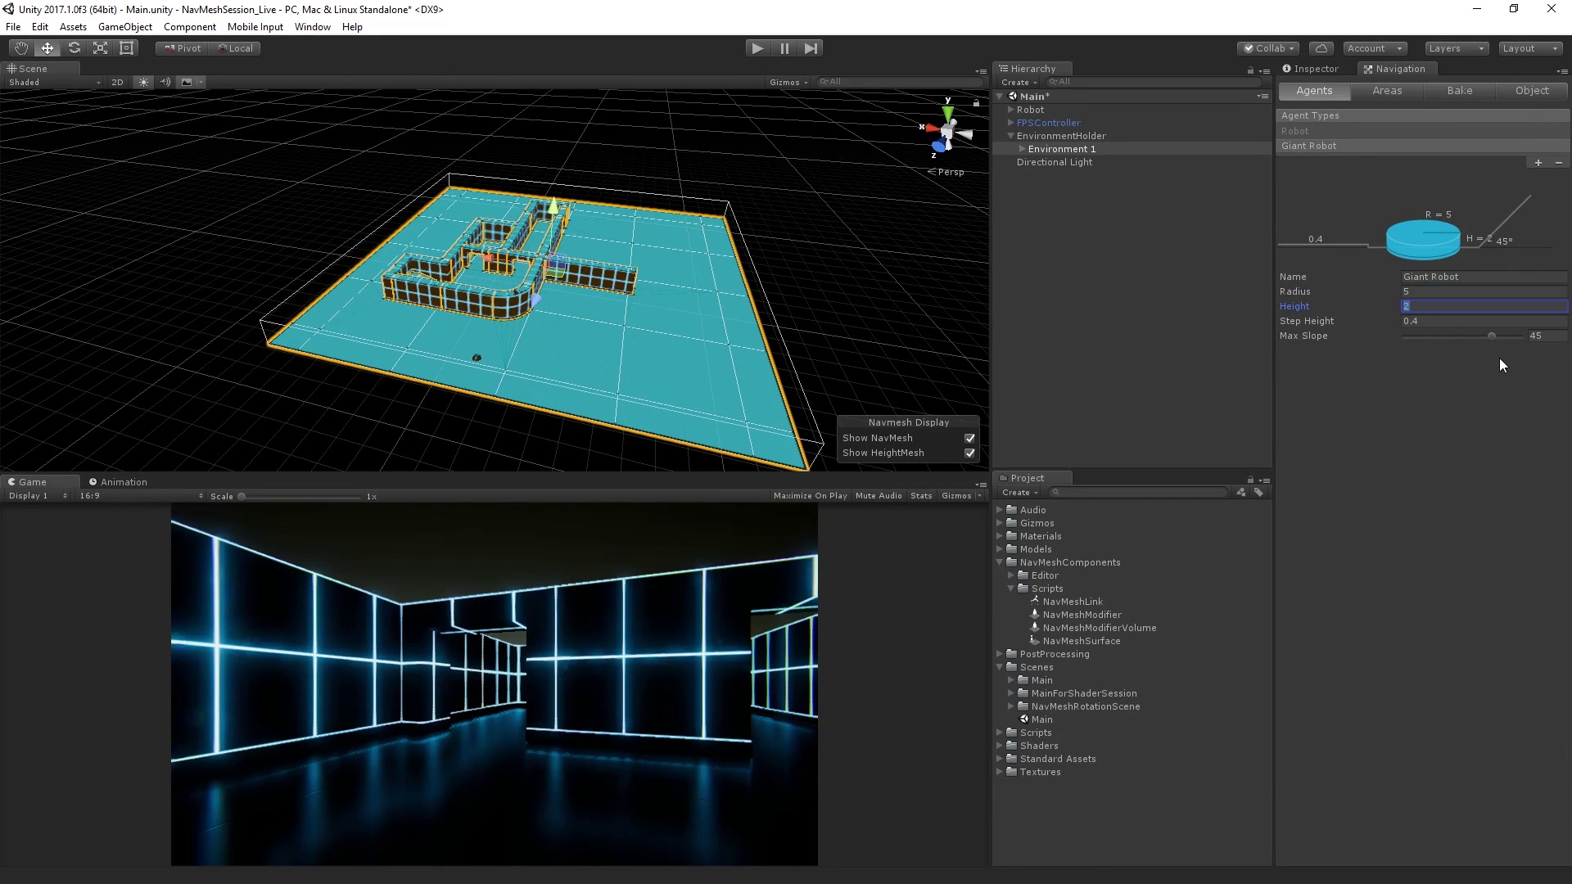
pyautogui.write('20')
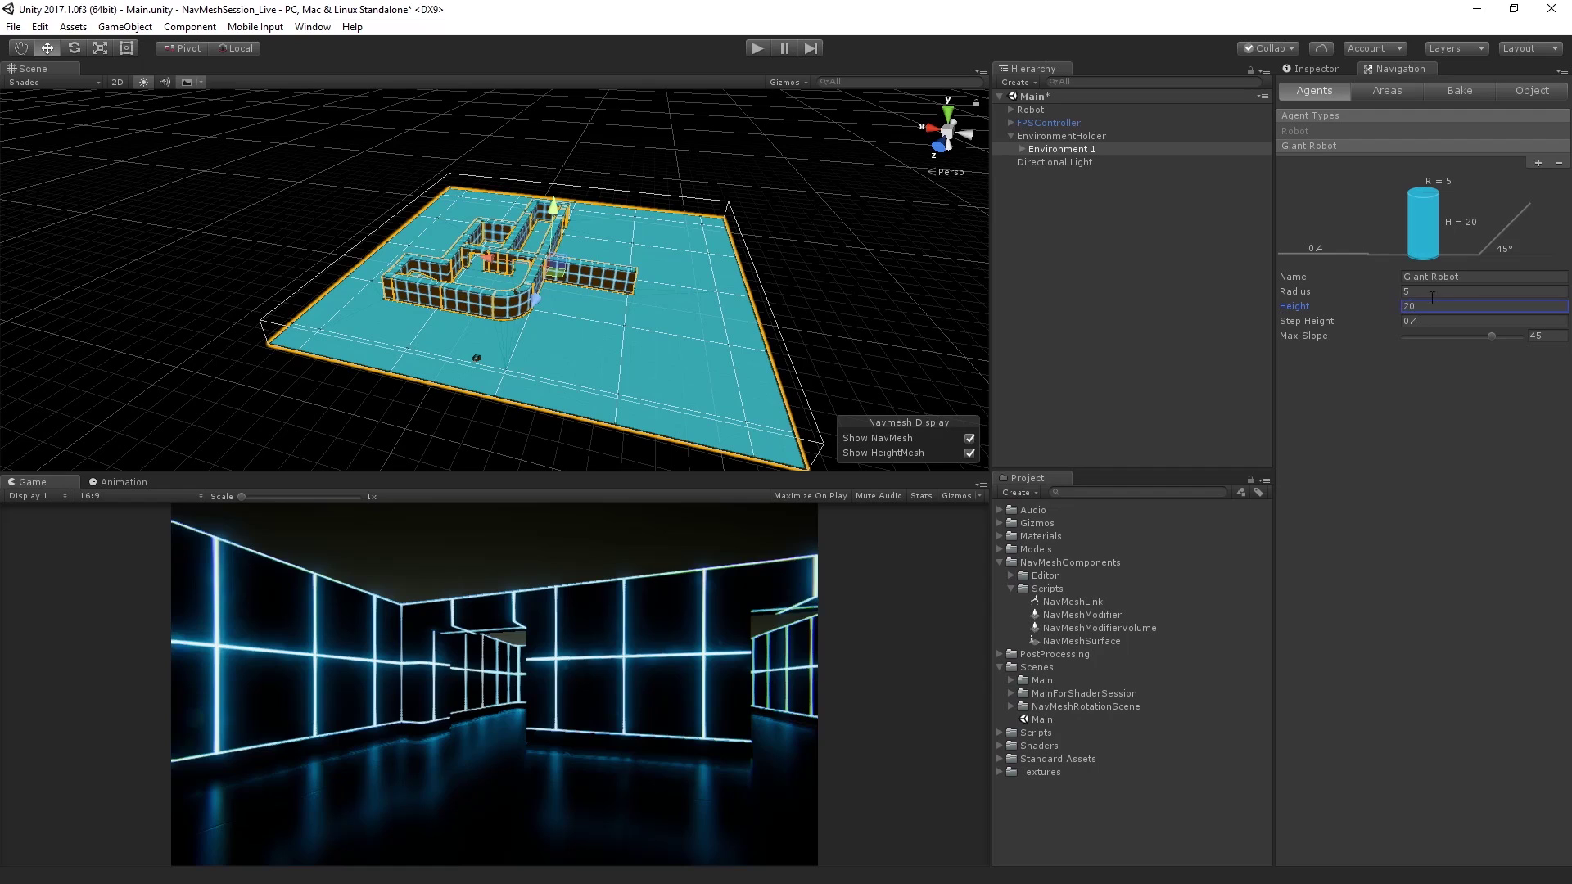
# Step: Assign the Giant Robot agent type to Environment 1's Nav Mesh Surface, bake it and examine the mesh around the walls
pyautogui.click(1088, 147)
pyautogui.click(1316, 69)
pyautogui.click(1446, 265)
pyautogui.click(1455, 302)
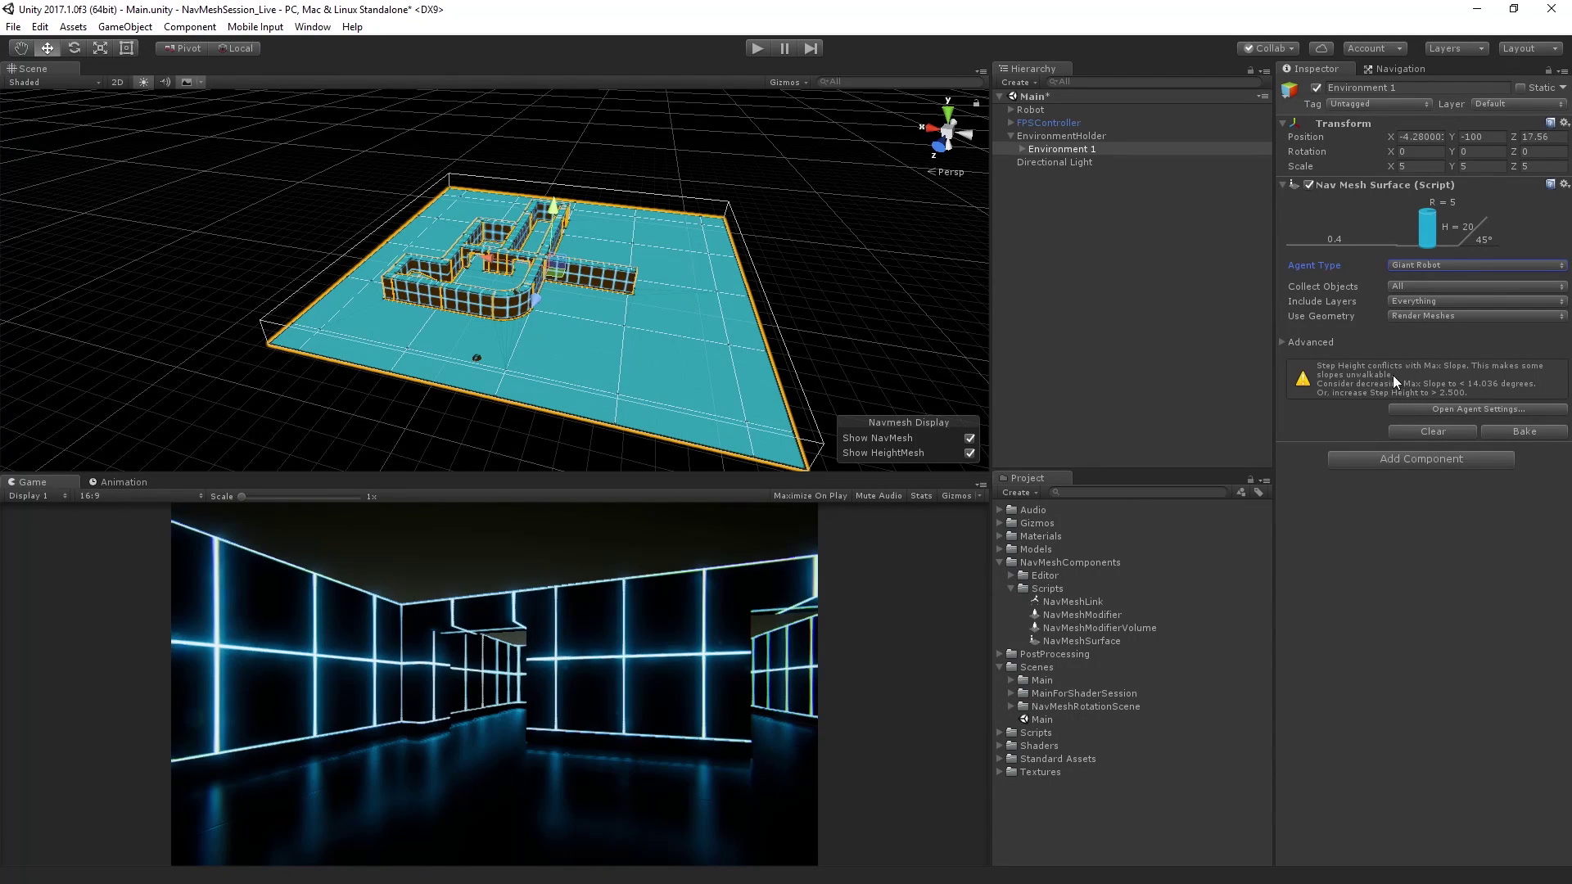
pyautogui.click(1549, 434)
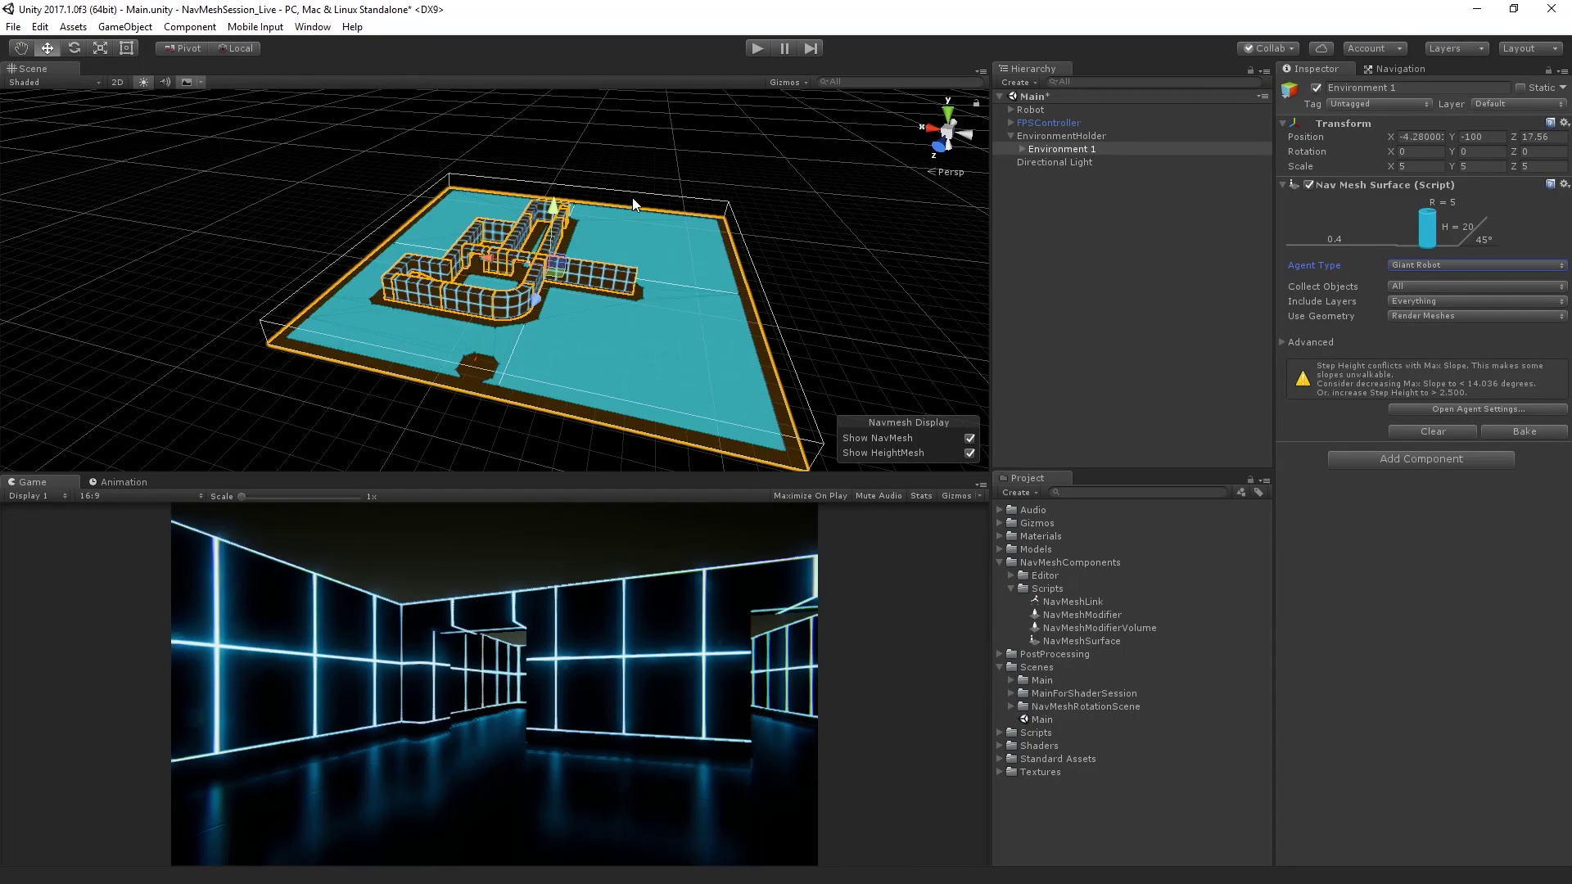
pyautogui.scroll(3, 624, 201)
pyautogui.keyDown('alt'); pyautogui.moveTo(624, 202); pyautogui.dragTo(391, 433); pyautogui.keyUp('alt')
pyautogui.keyDown('alt'); pyautogui.moveTo(522, 395); pyautogui.dragTo(530, 405); pyautogui.keyUp('alt')
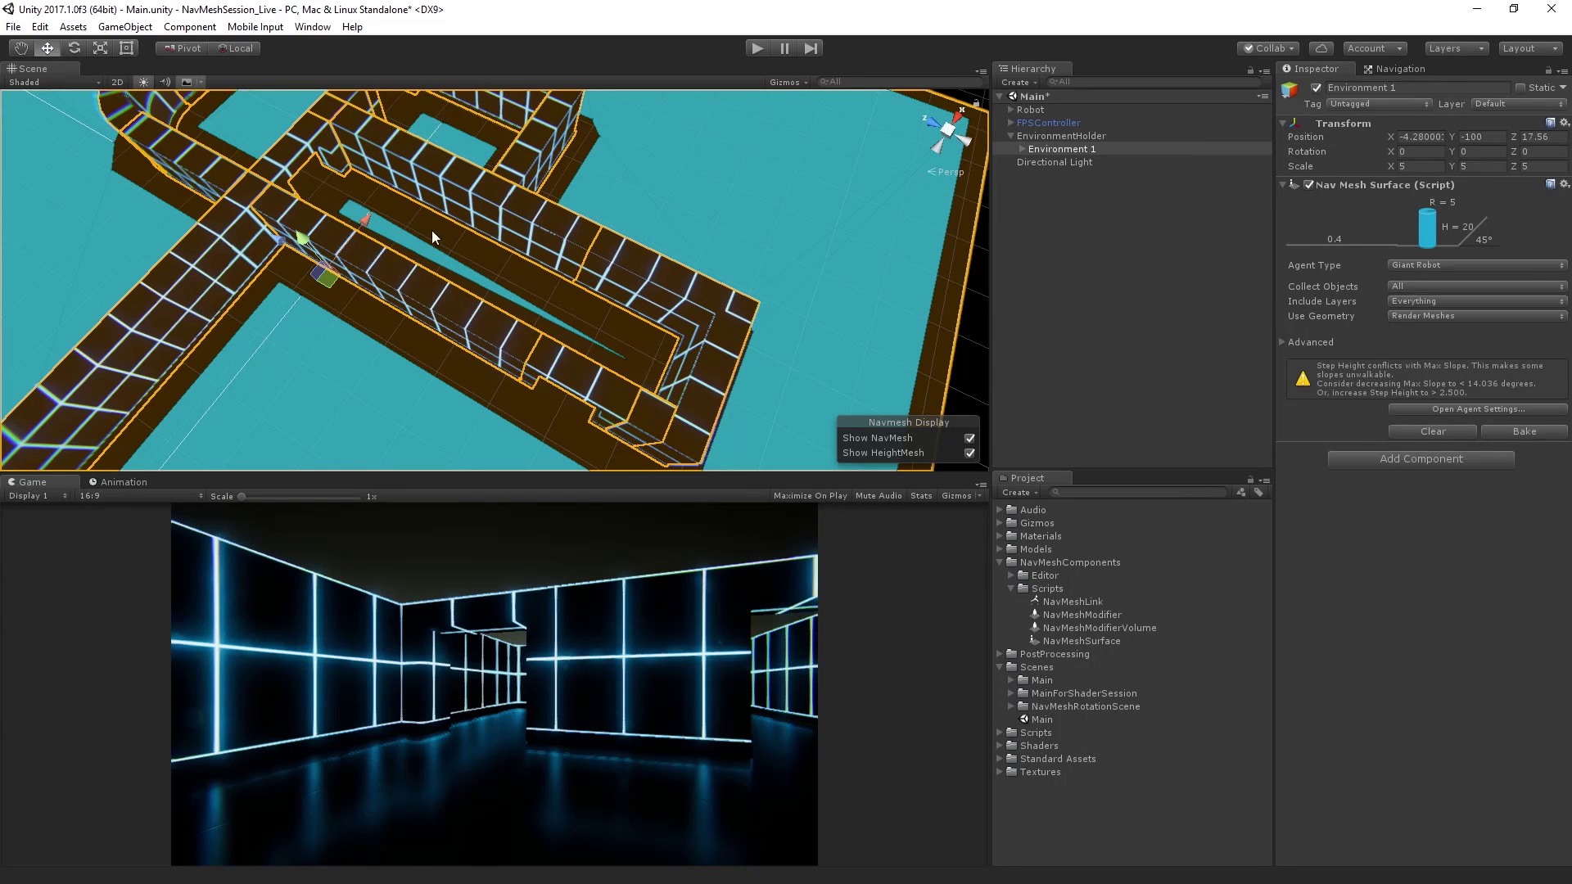
pyautogui.keyDown('alt'); pyautogui.moveTo(312, 199); pyautogui.dragTo(311, 146); pyautogui.keyUp('alt')
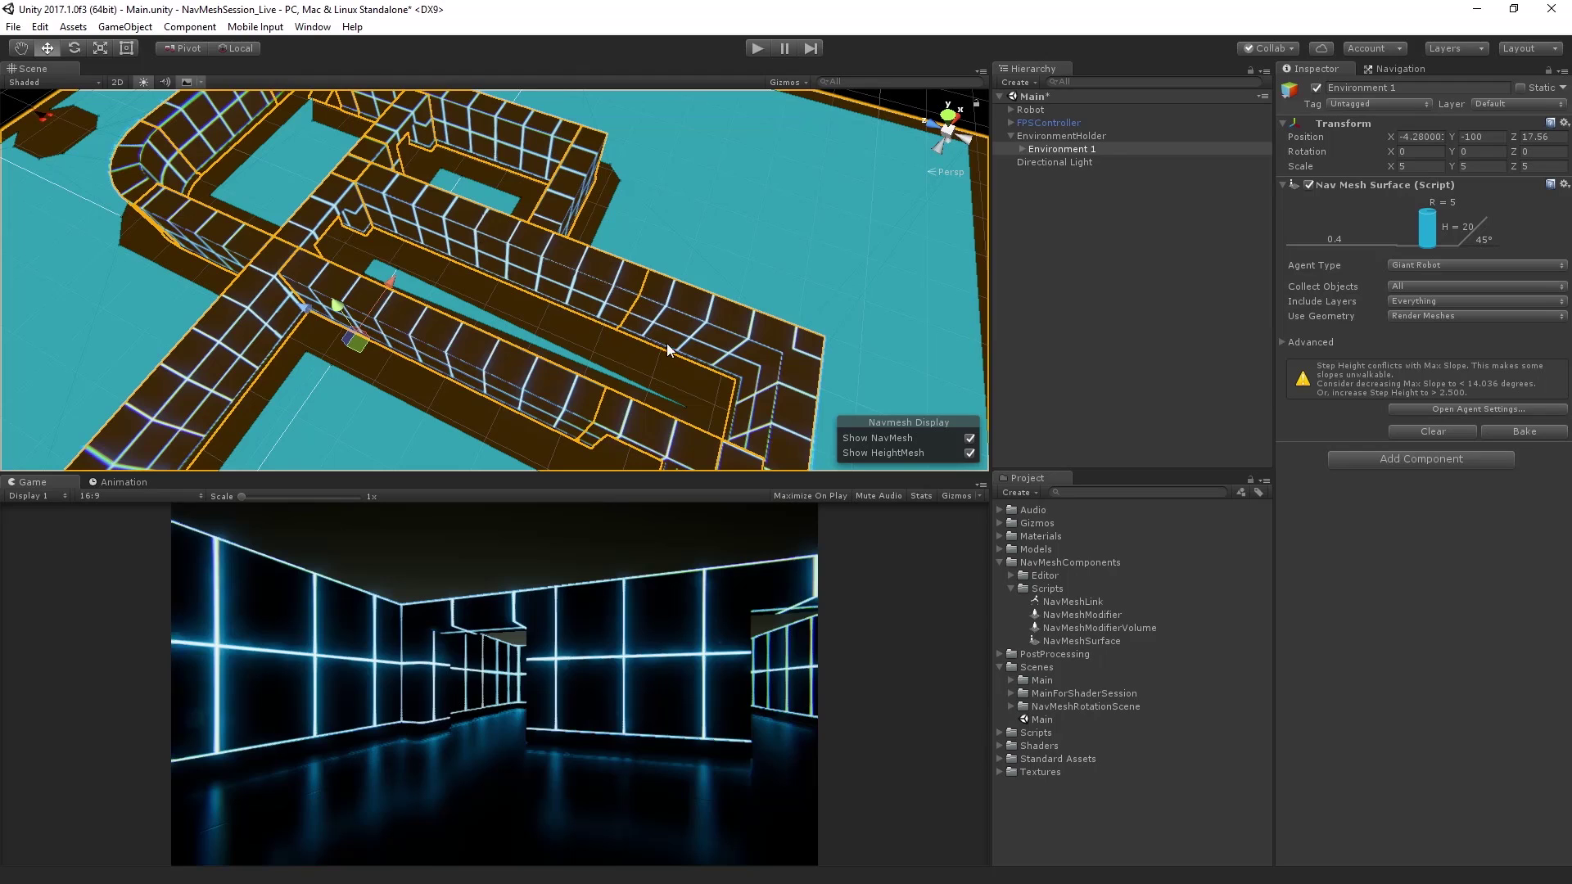
pyautogui.scroll(-5, 545, 282)
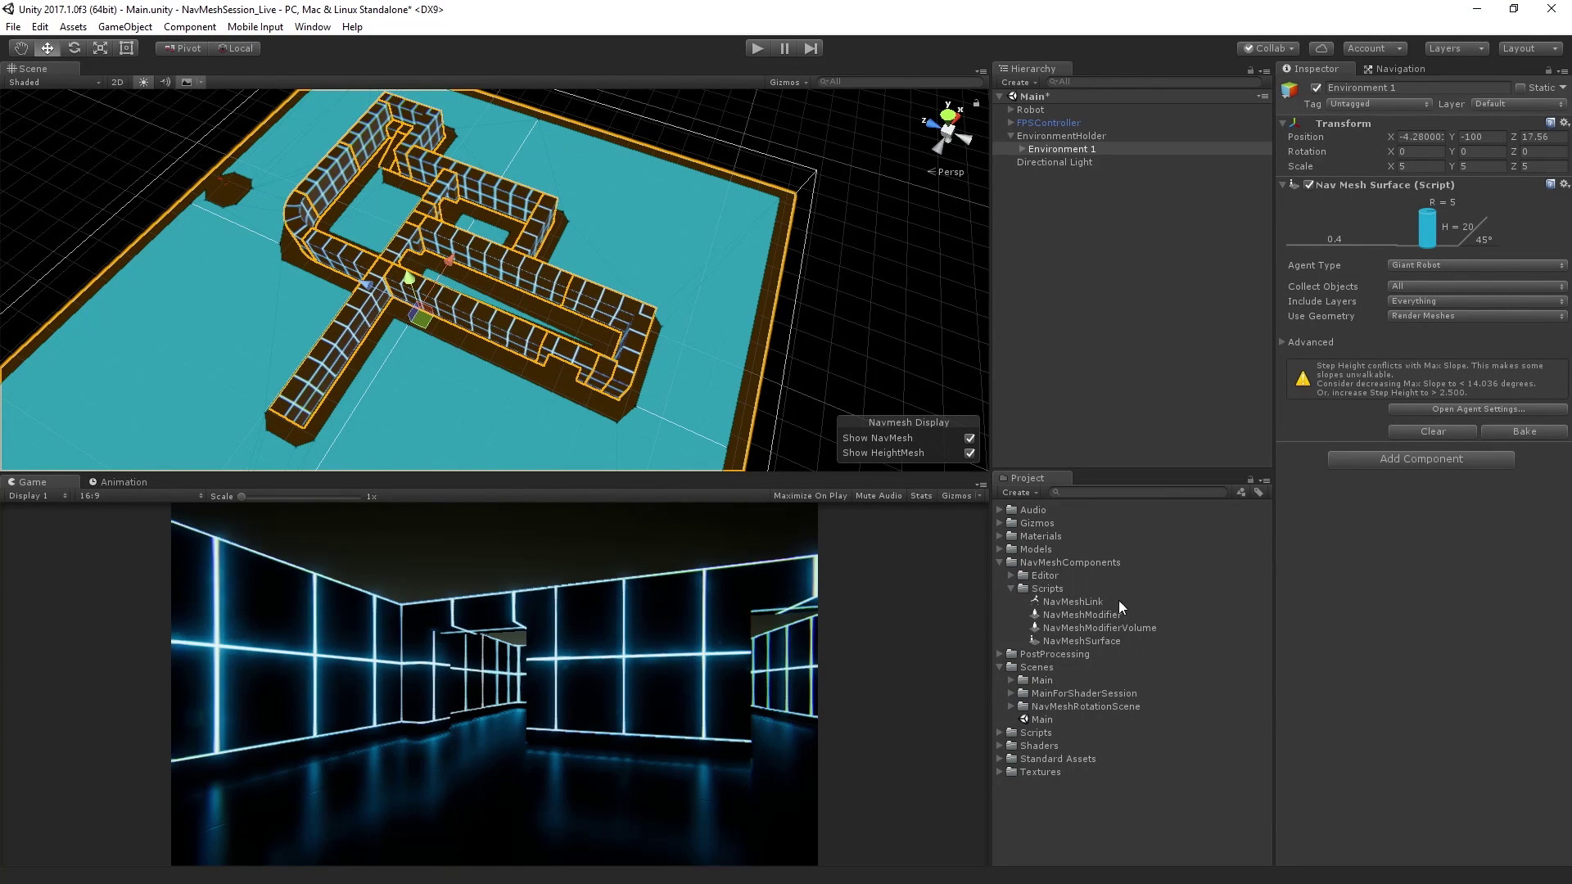
# Step: Add a second Nav Mesh Surface using the Robot agent type to Environment 1 and bake it
pyautogui.moveTo(1099, 646); pyautogui.dragTo(1371, 640)
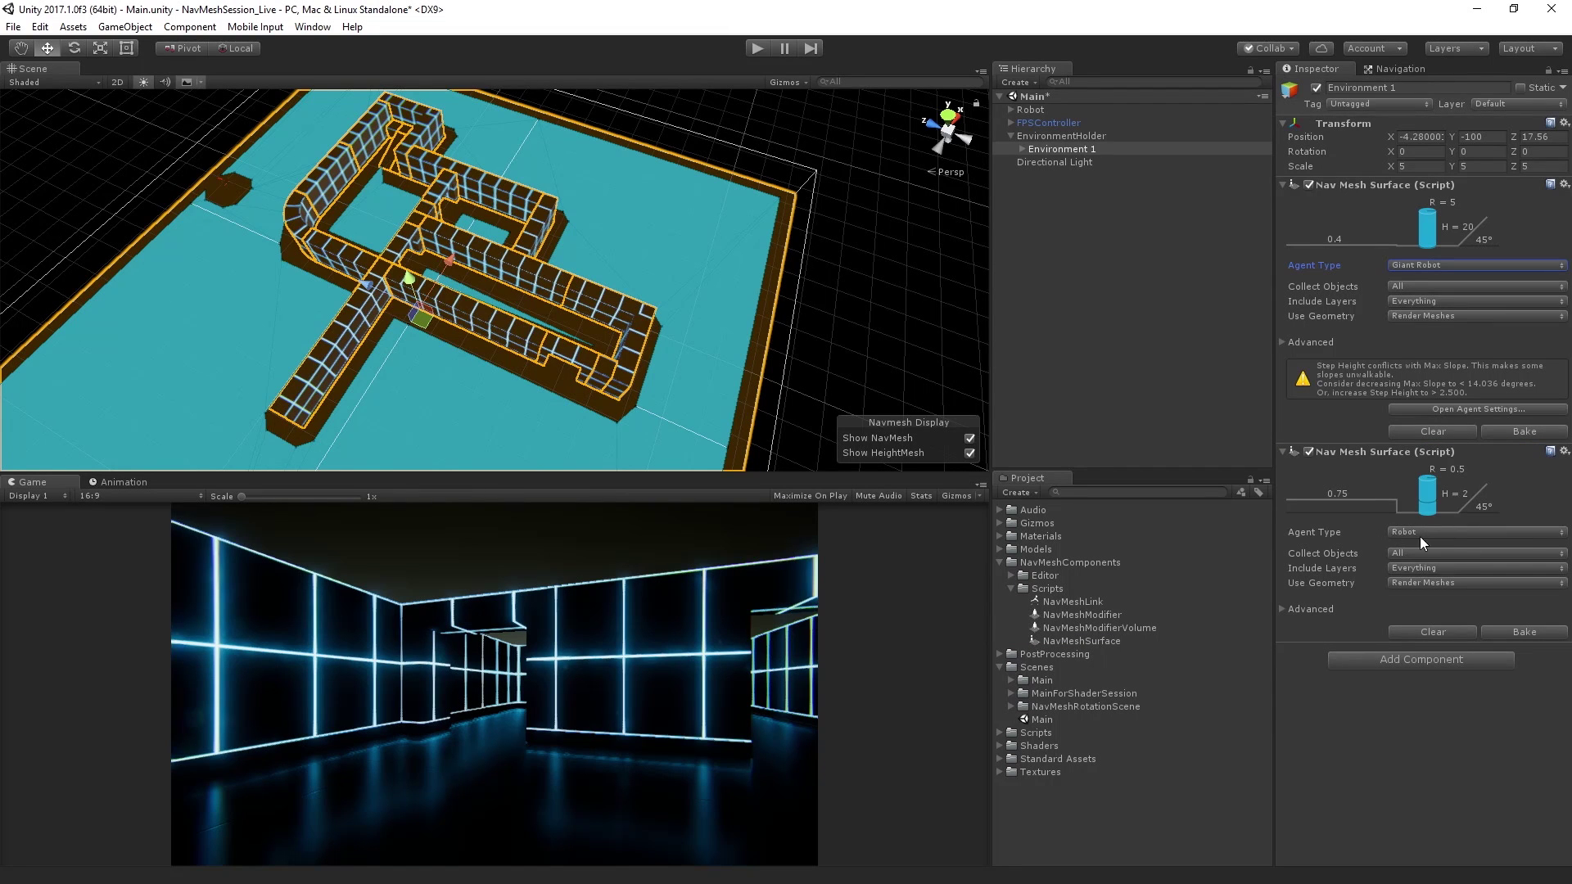
pyautogui.click(1513, 631)
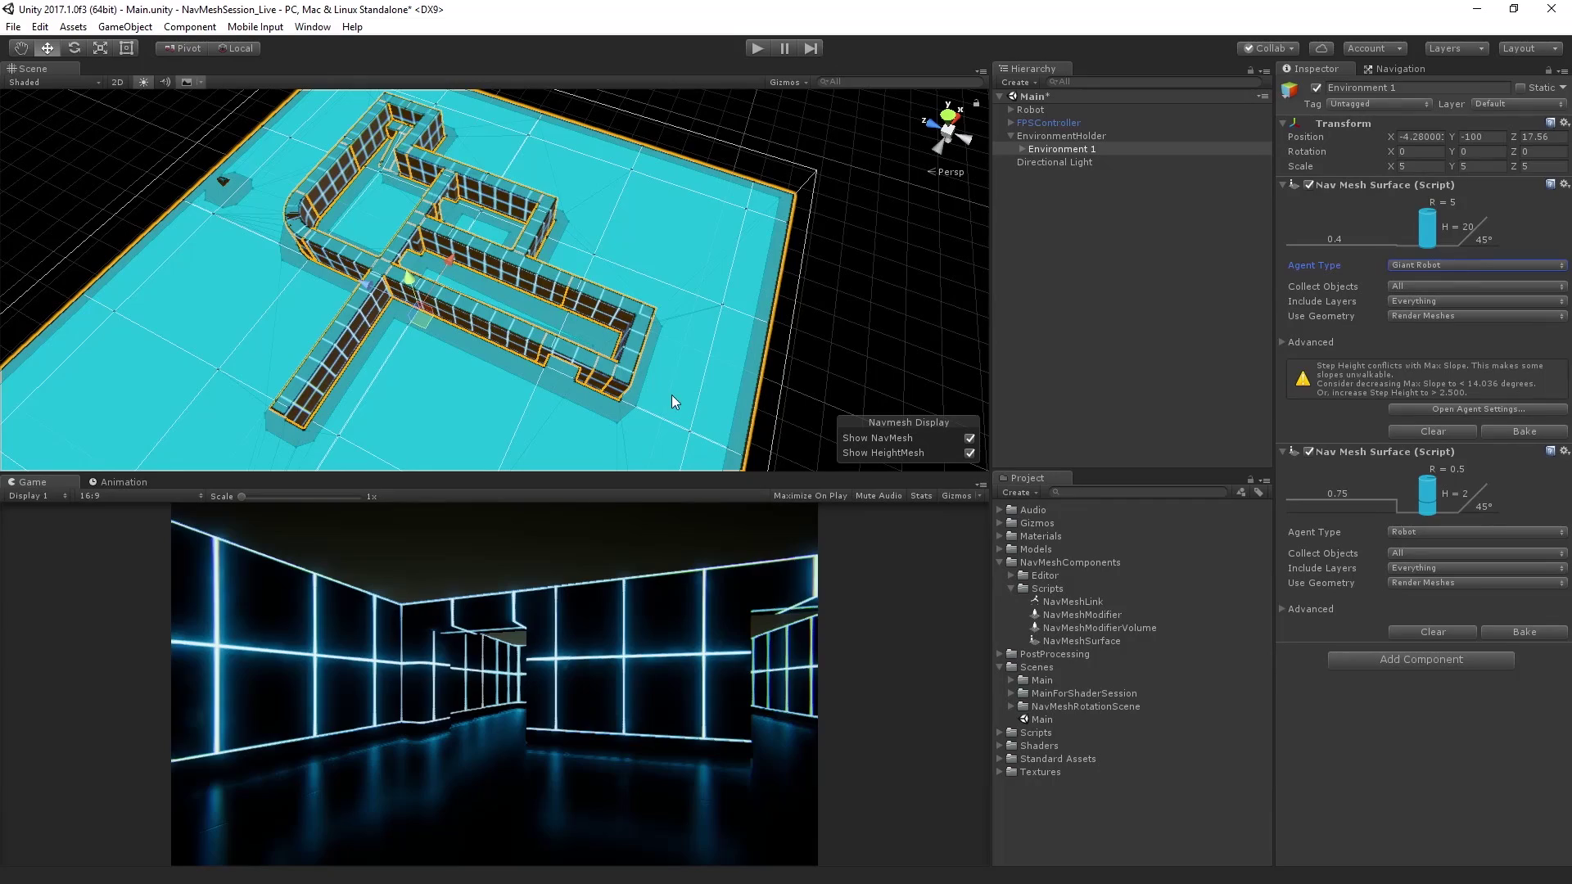
pyautogui.keyDown('alt'); pyautogui.moveTo(563, 336); pyautogui.dragTo(487, 358); pyautogui.keyUp('alt')
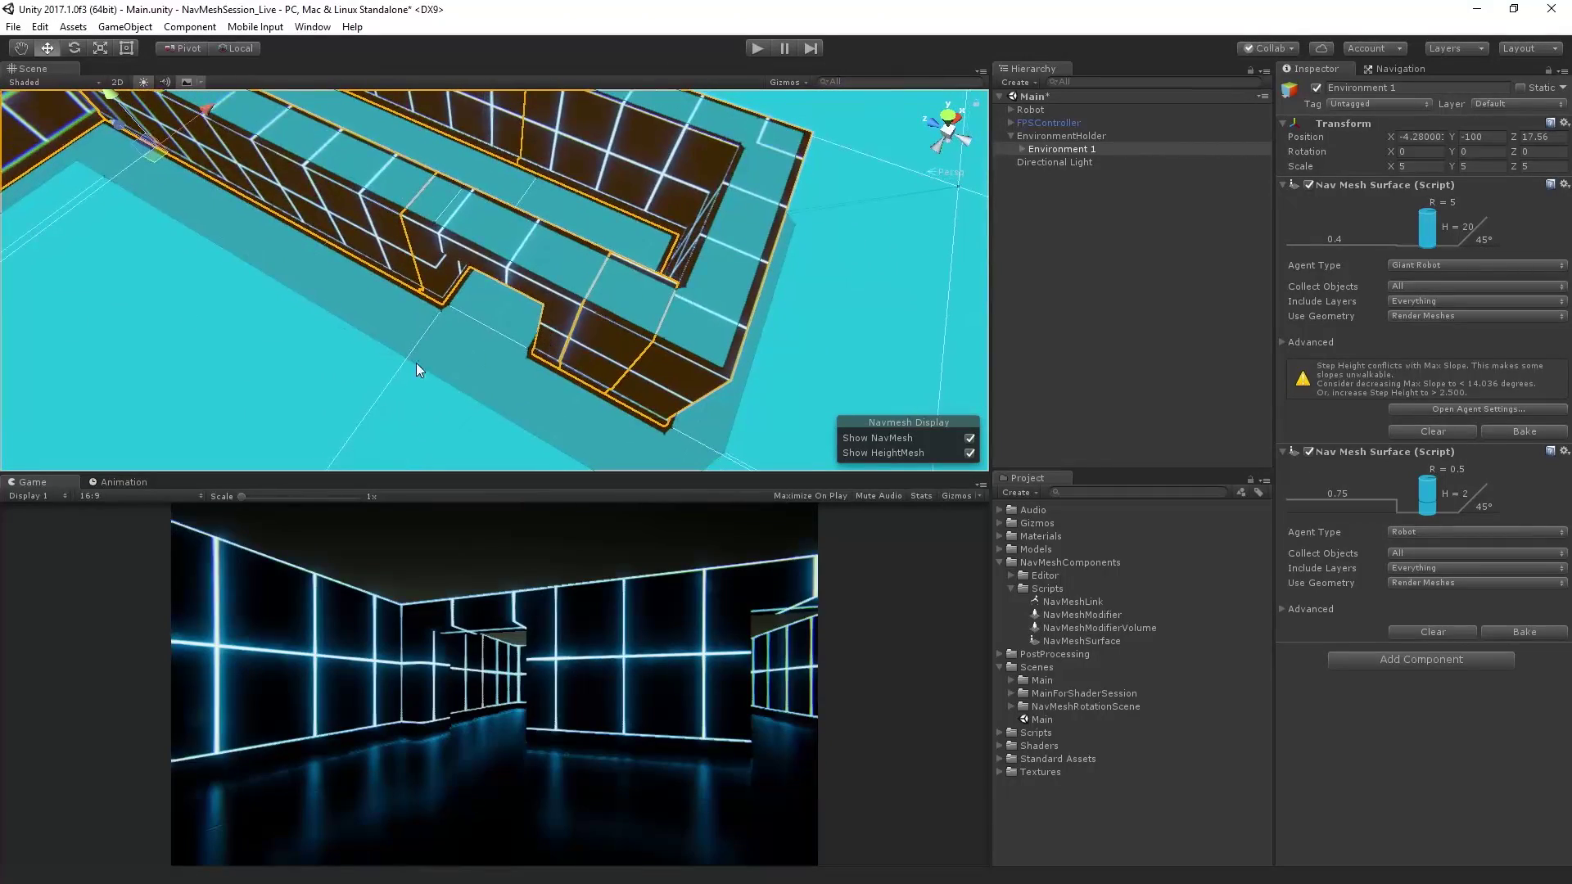
pyautogui.keyDown('alt'); pyautogui.moveTo(494, 268); pyautogui.dragTo(309, 185); pyautogui.keyUp('alt')
pyautogui.scroll(-10, 309, 184)
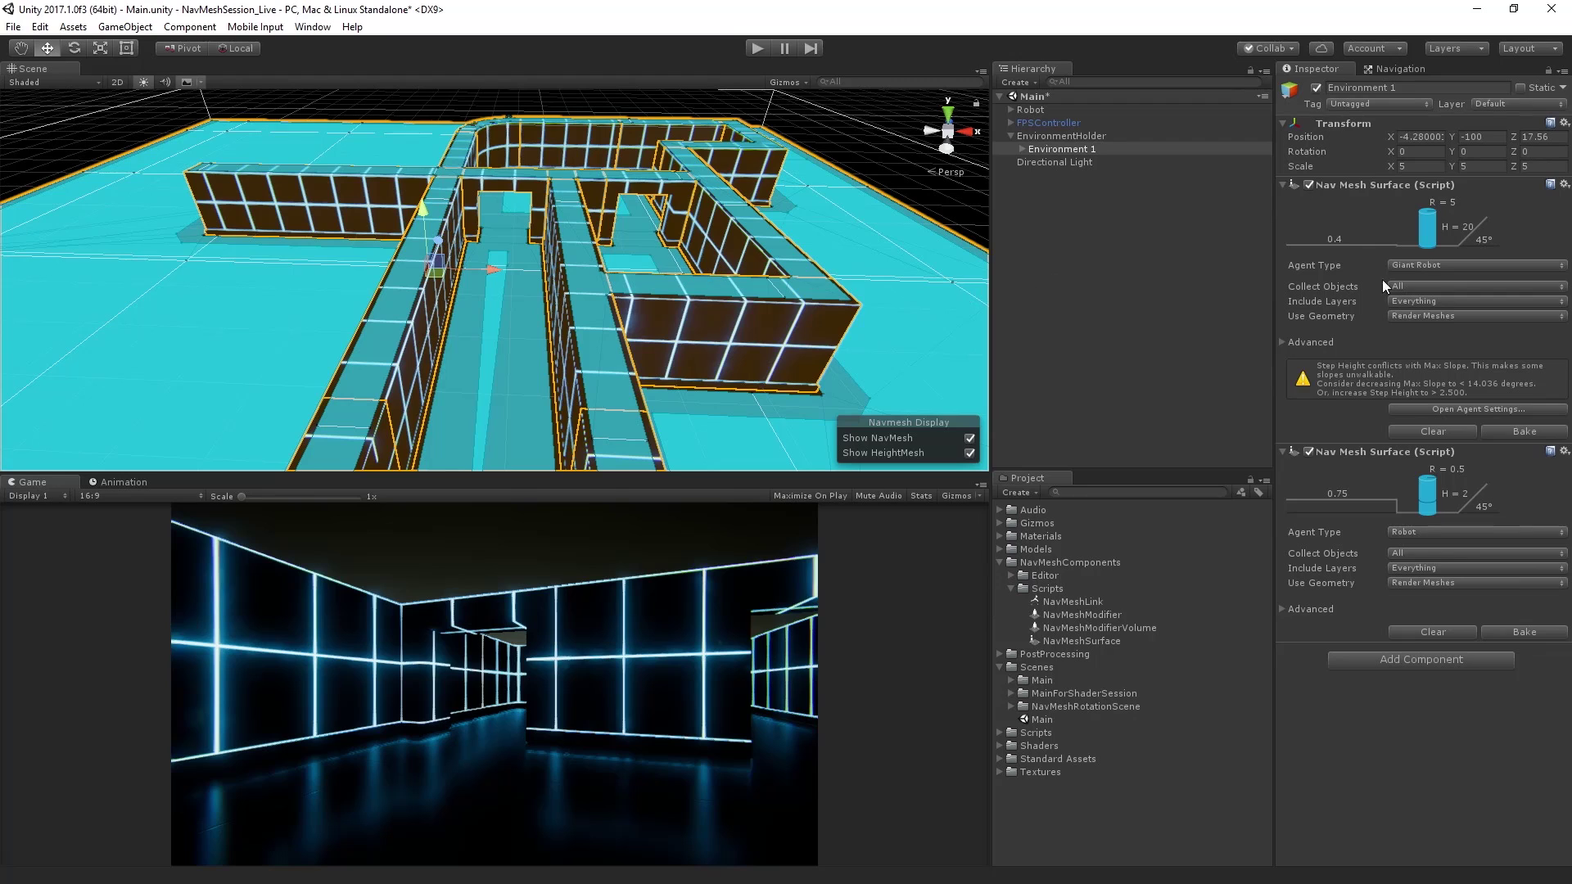
# Step: Remove the Giant Robot Nav Mesh Surface component from Environment 1 and delete the Giant Robot agent type
pyautogui.click(1564, 185)
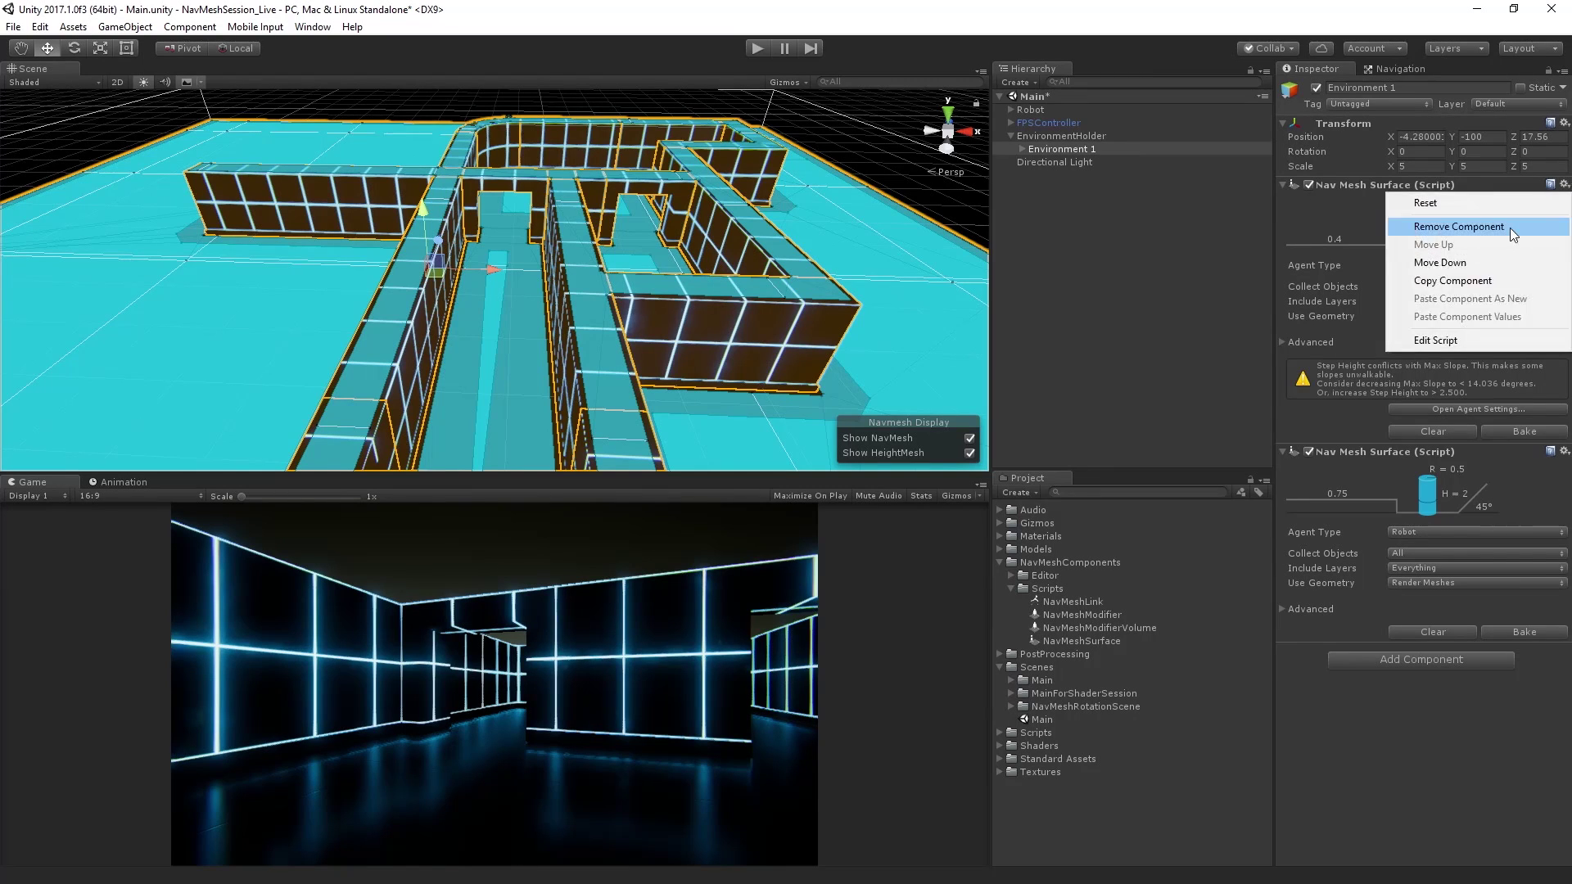
pyautogui.click(1510, 228)
pyautogui.click(1392, 69)
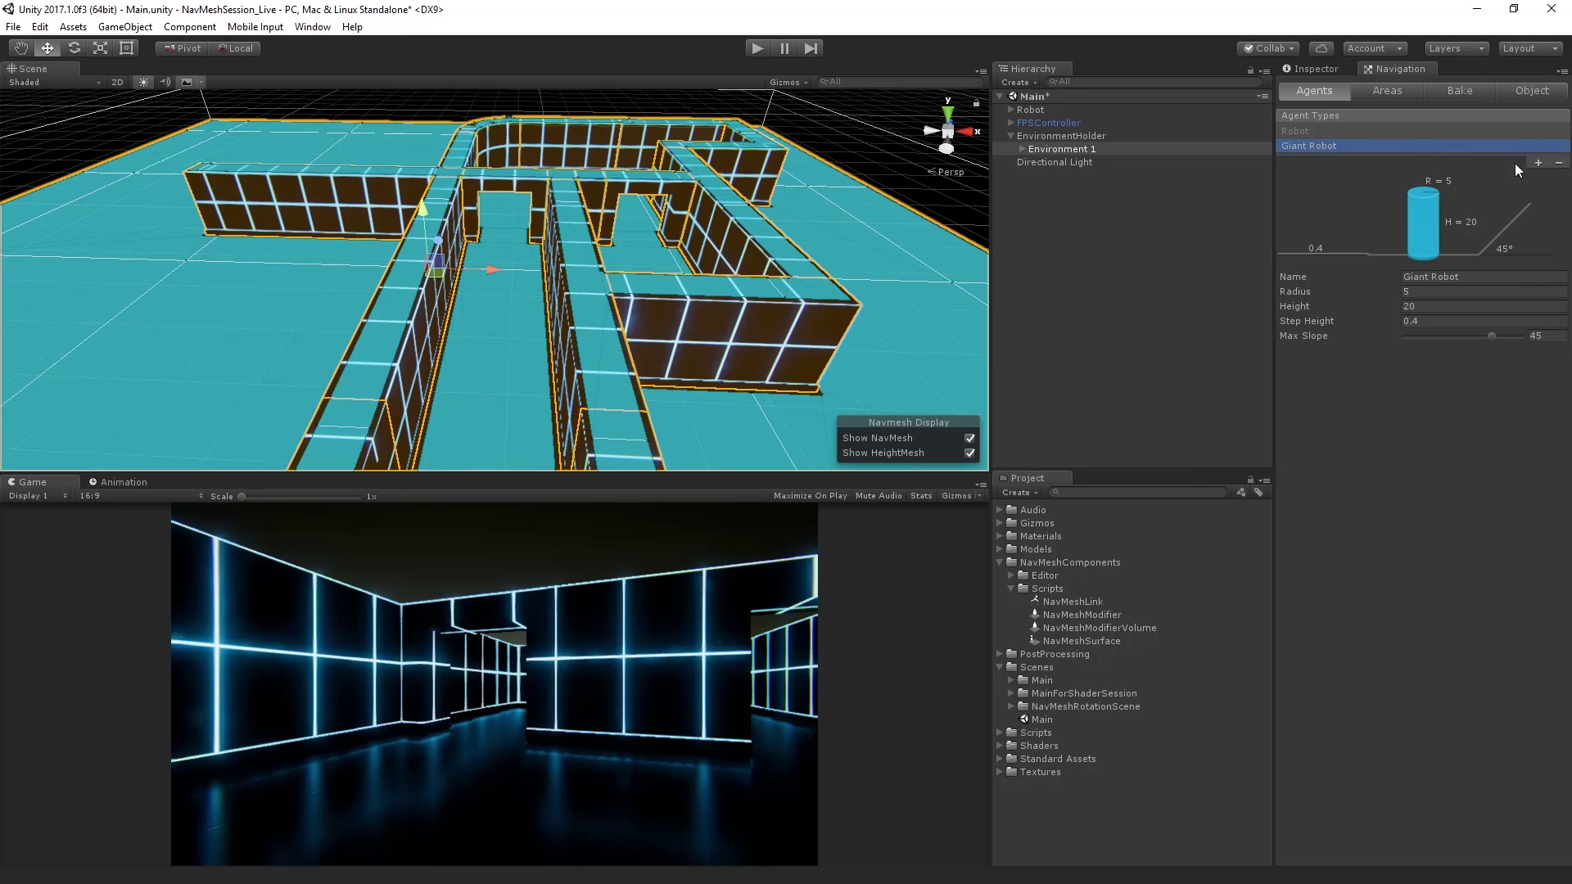
pyautogui.click(1558, 162)
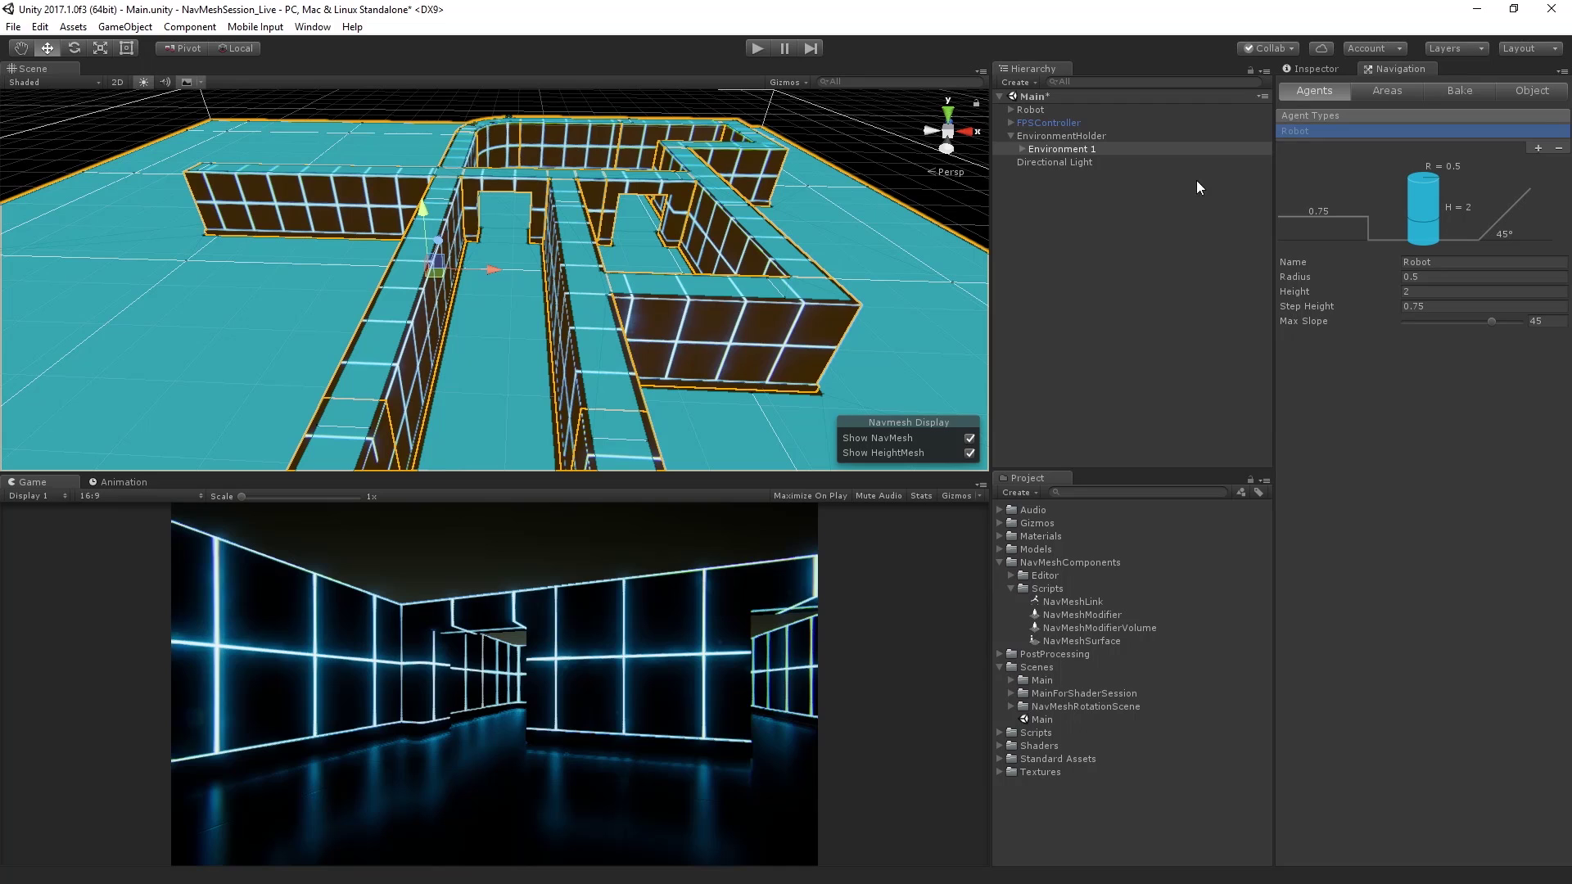
# Step: Try Children as the Collect Objects option on Environment 1's Nav Mesh Surface, and restore it to All
pyautogui.click(1096, 150)
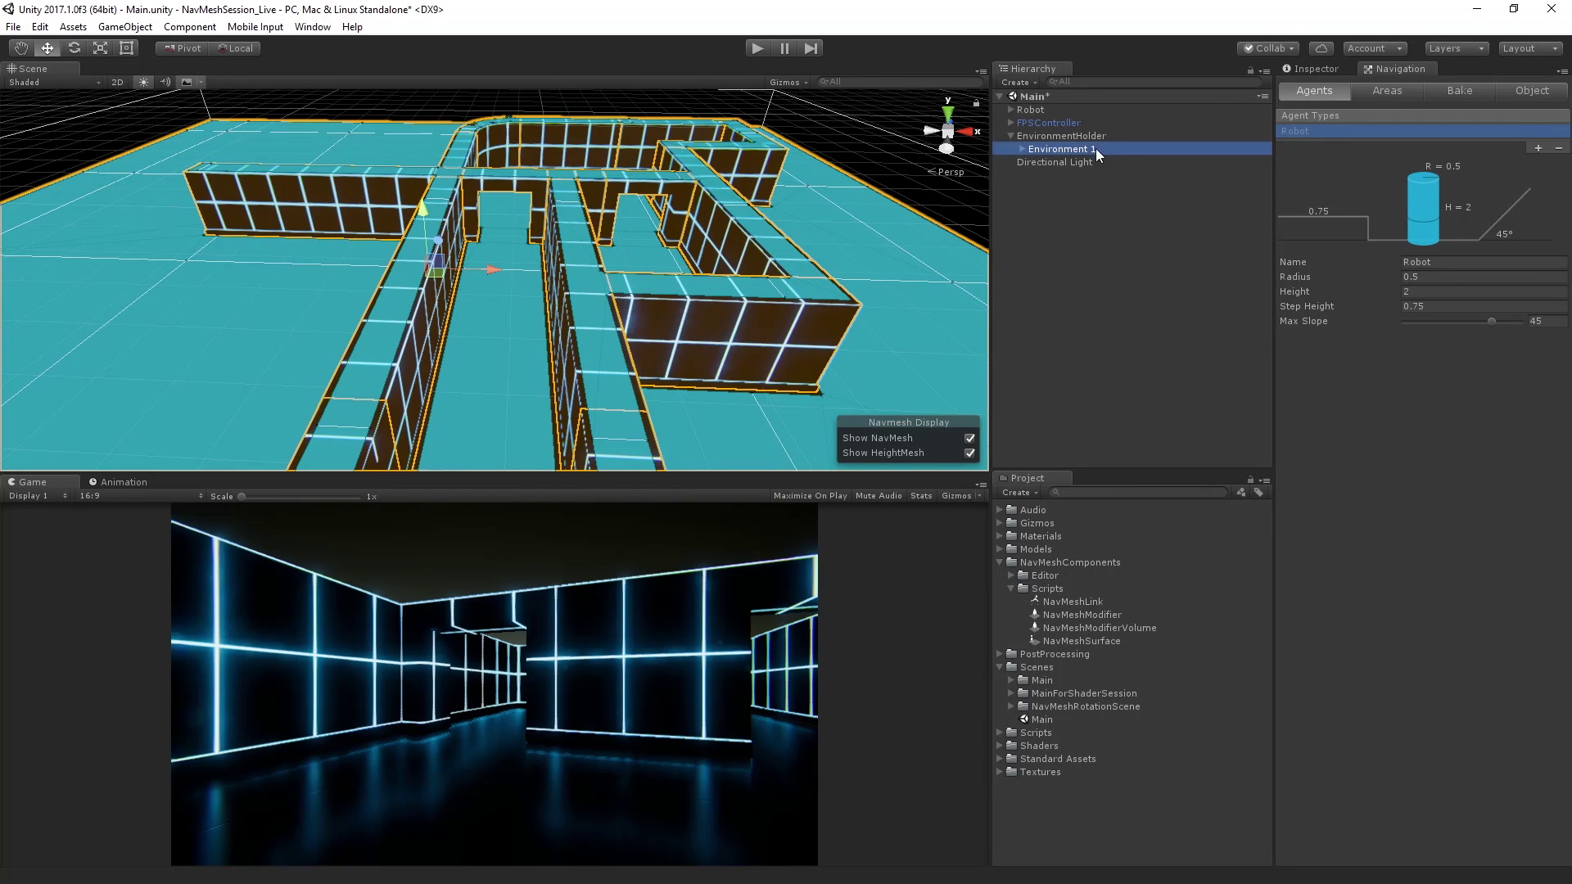
pyautogui.click(1314, 70)
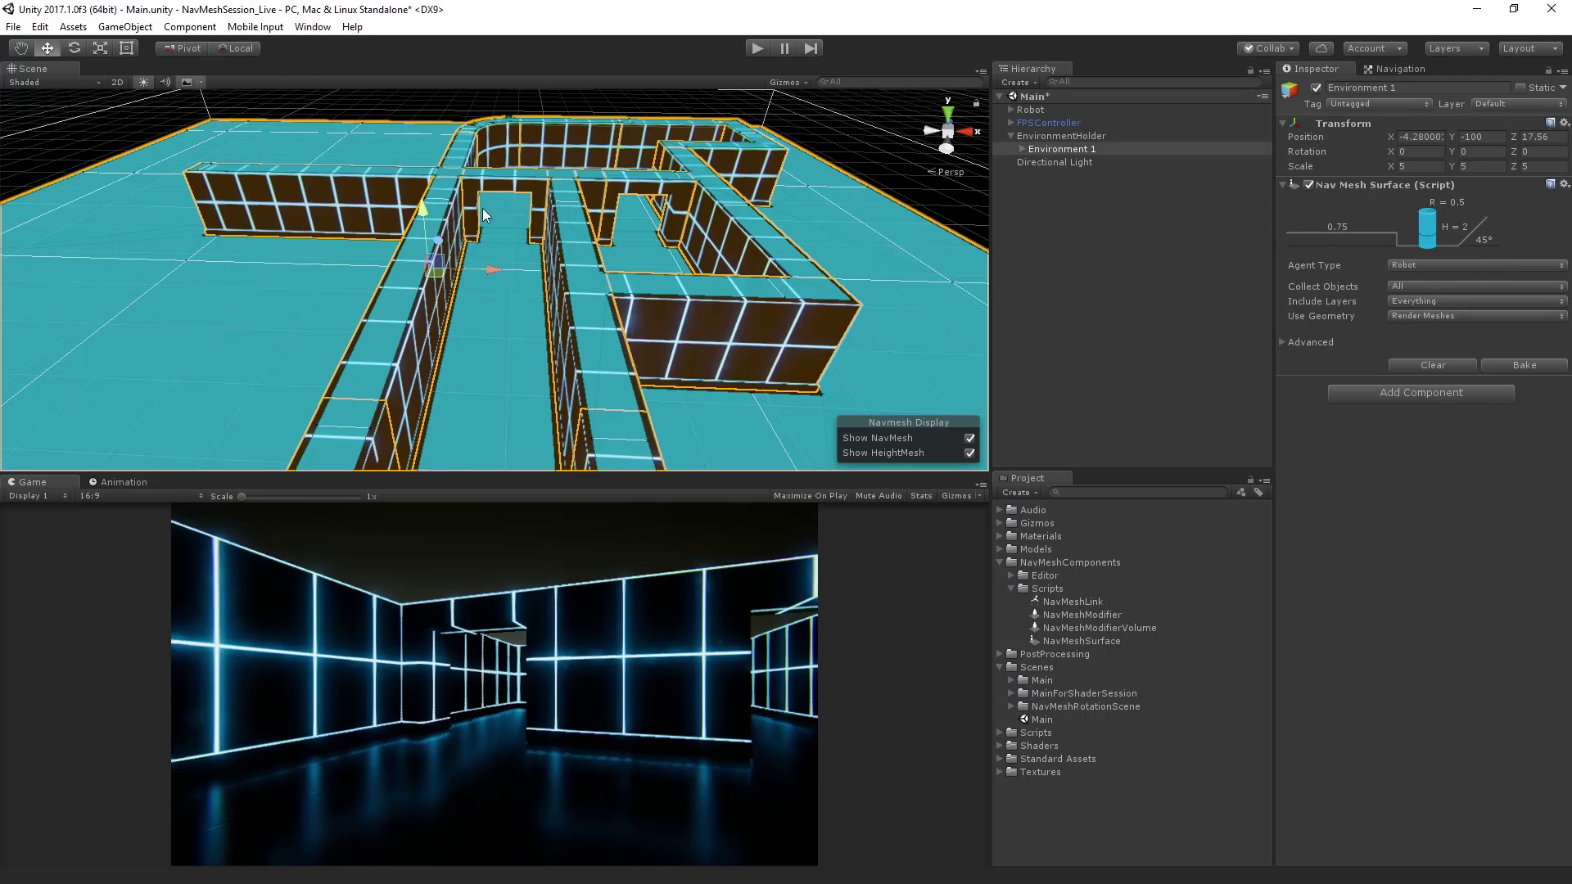
pyautogui.scroll(-5, 512, 207)
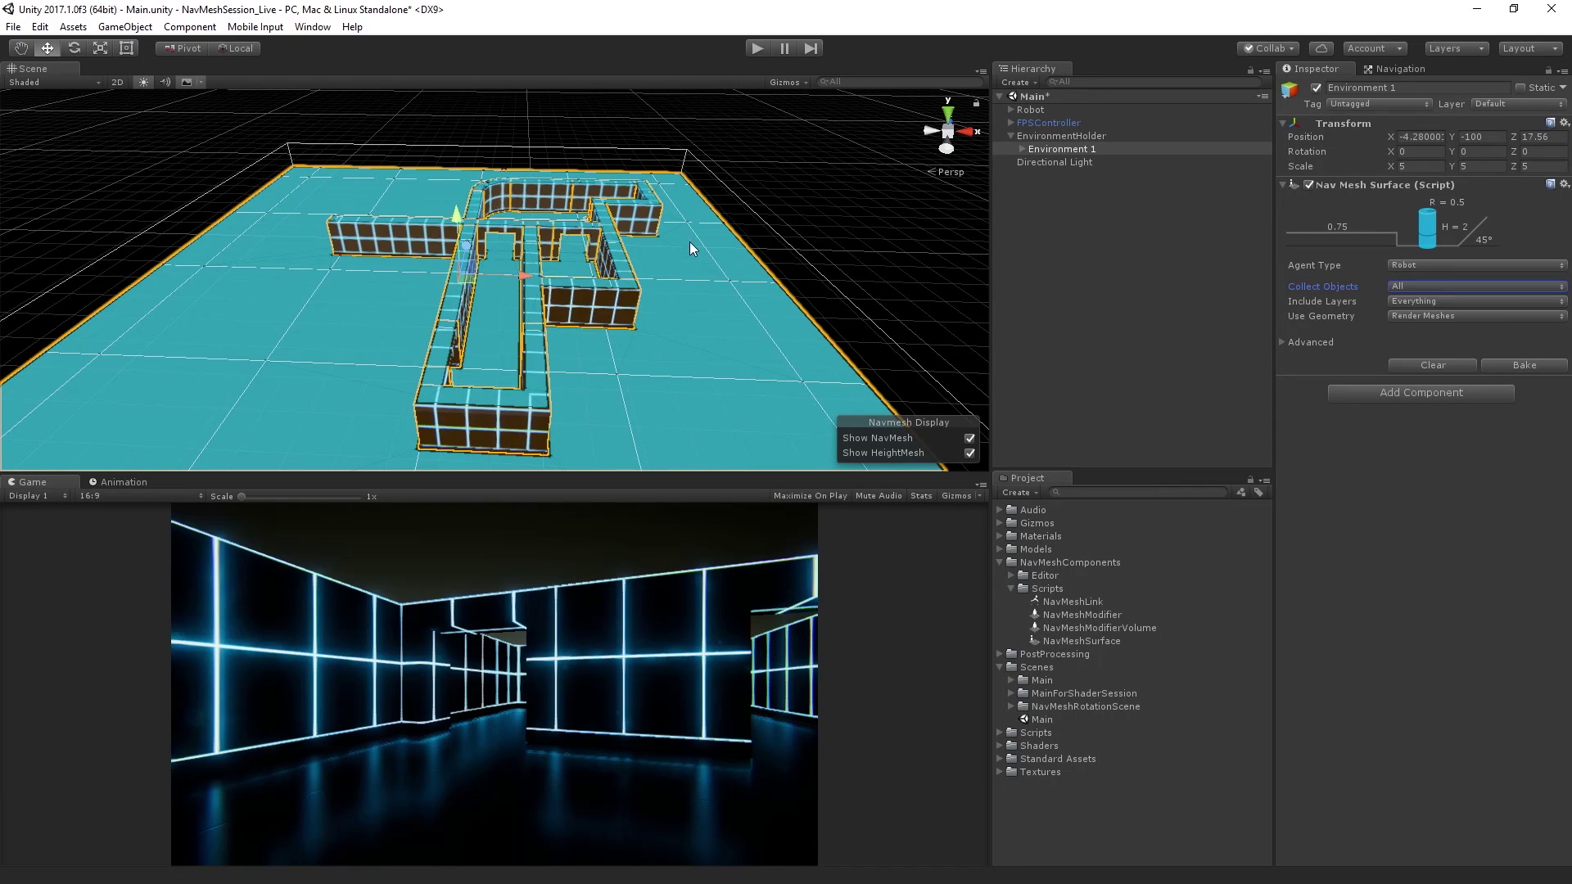
pyautogui.click(1404, 317)
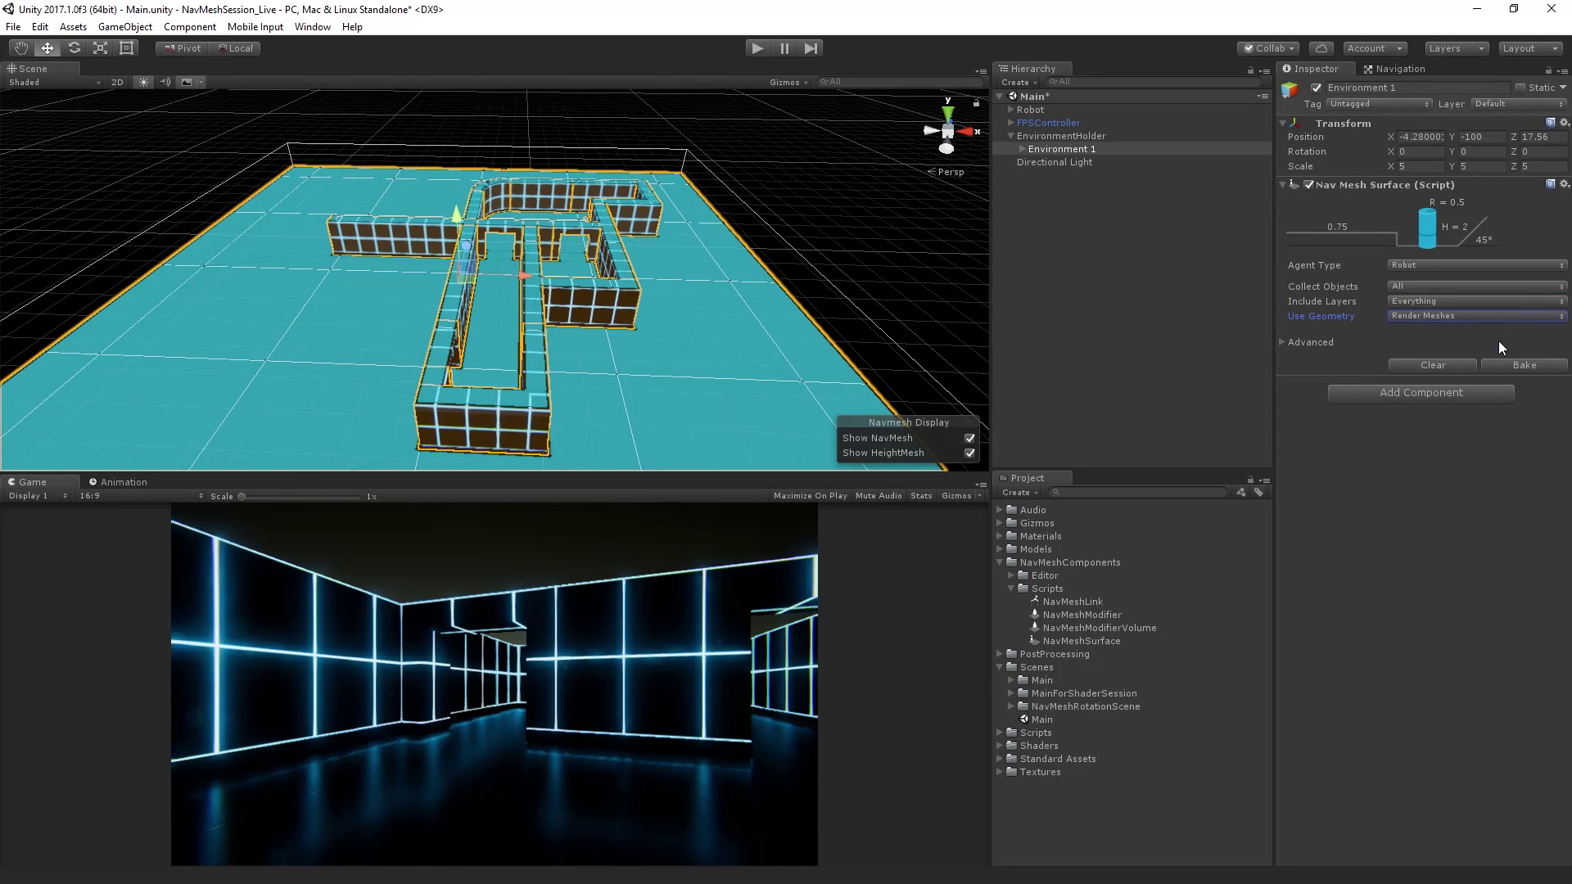
pyautogui.click(1328, 286)
pyautogui.click(1448, 288)
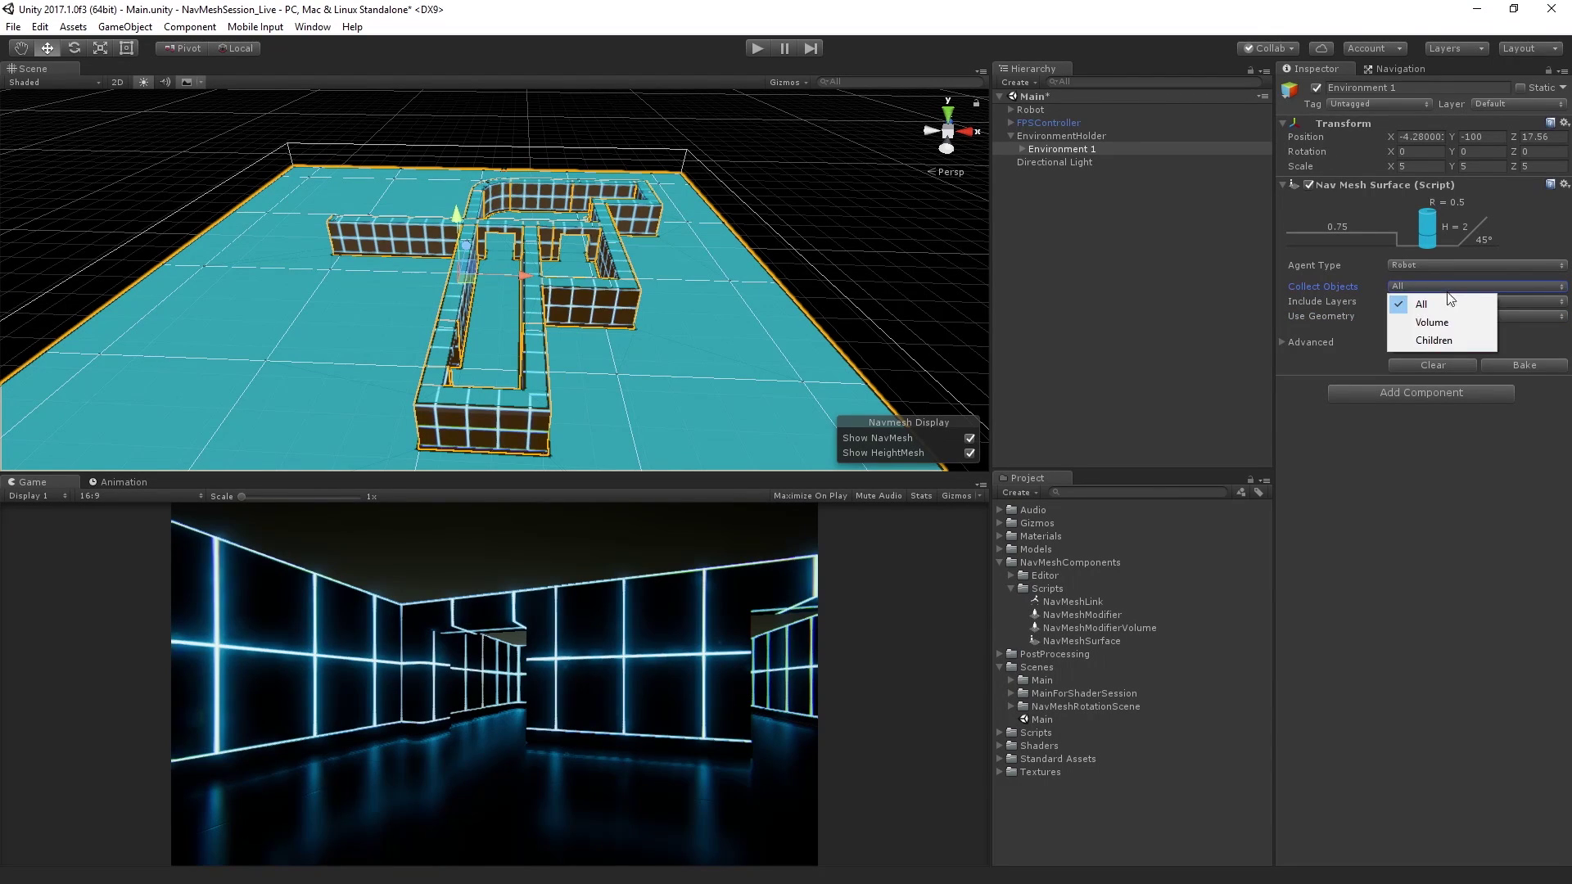
pyautogui.click(1447, 341)
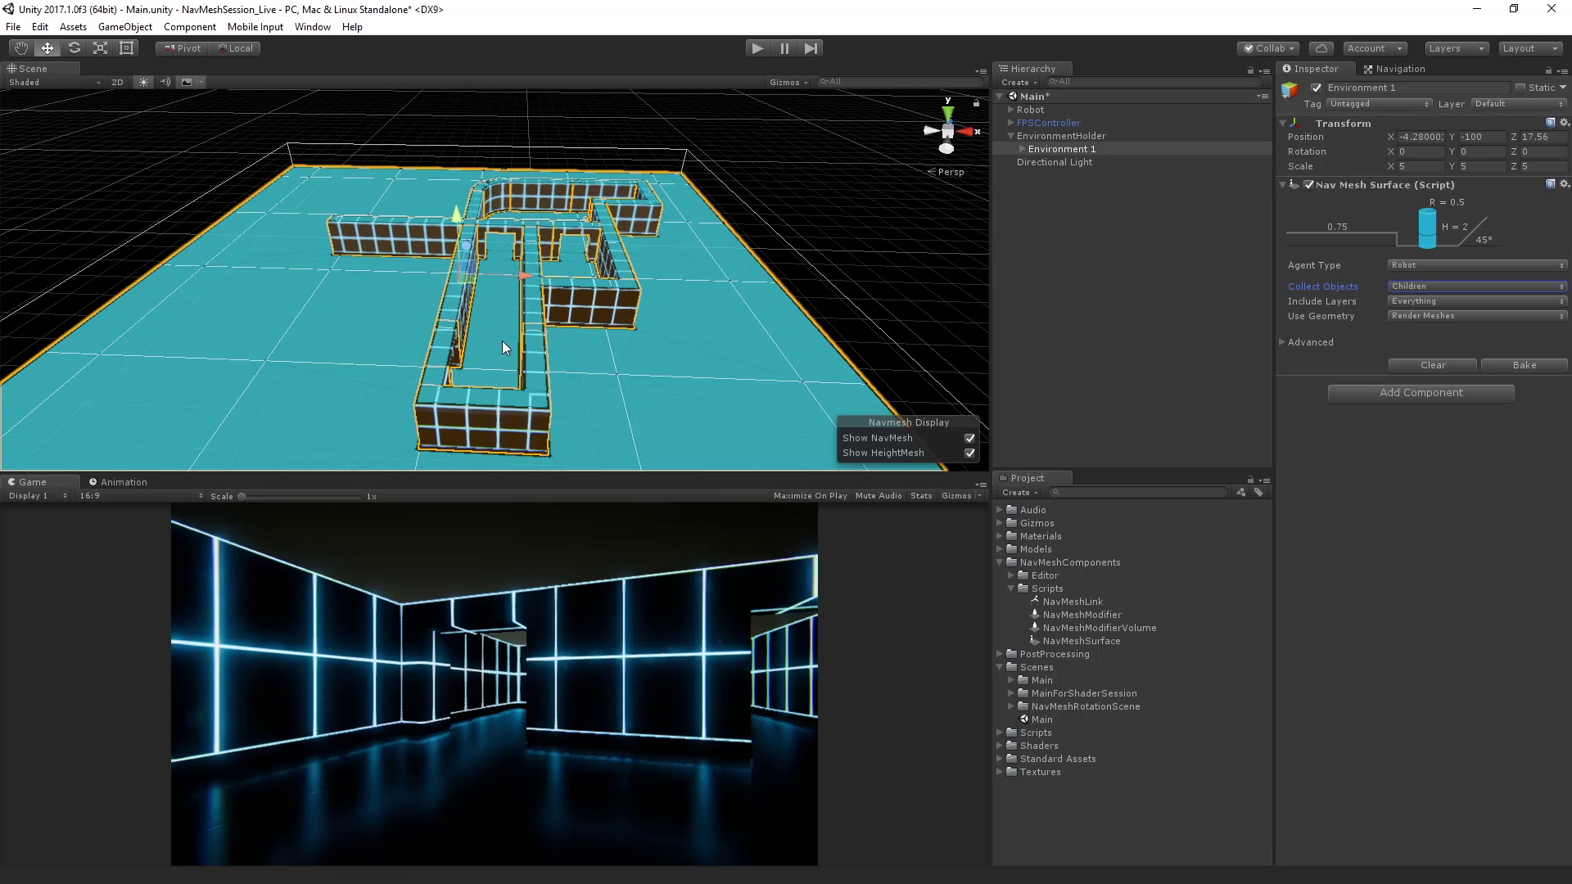
pyautogui.click(1392, 286)
pyautogui.click(1409, 305)
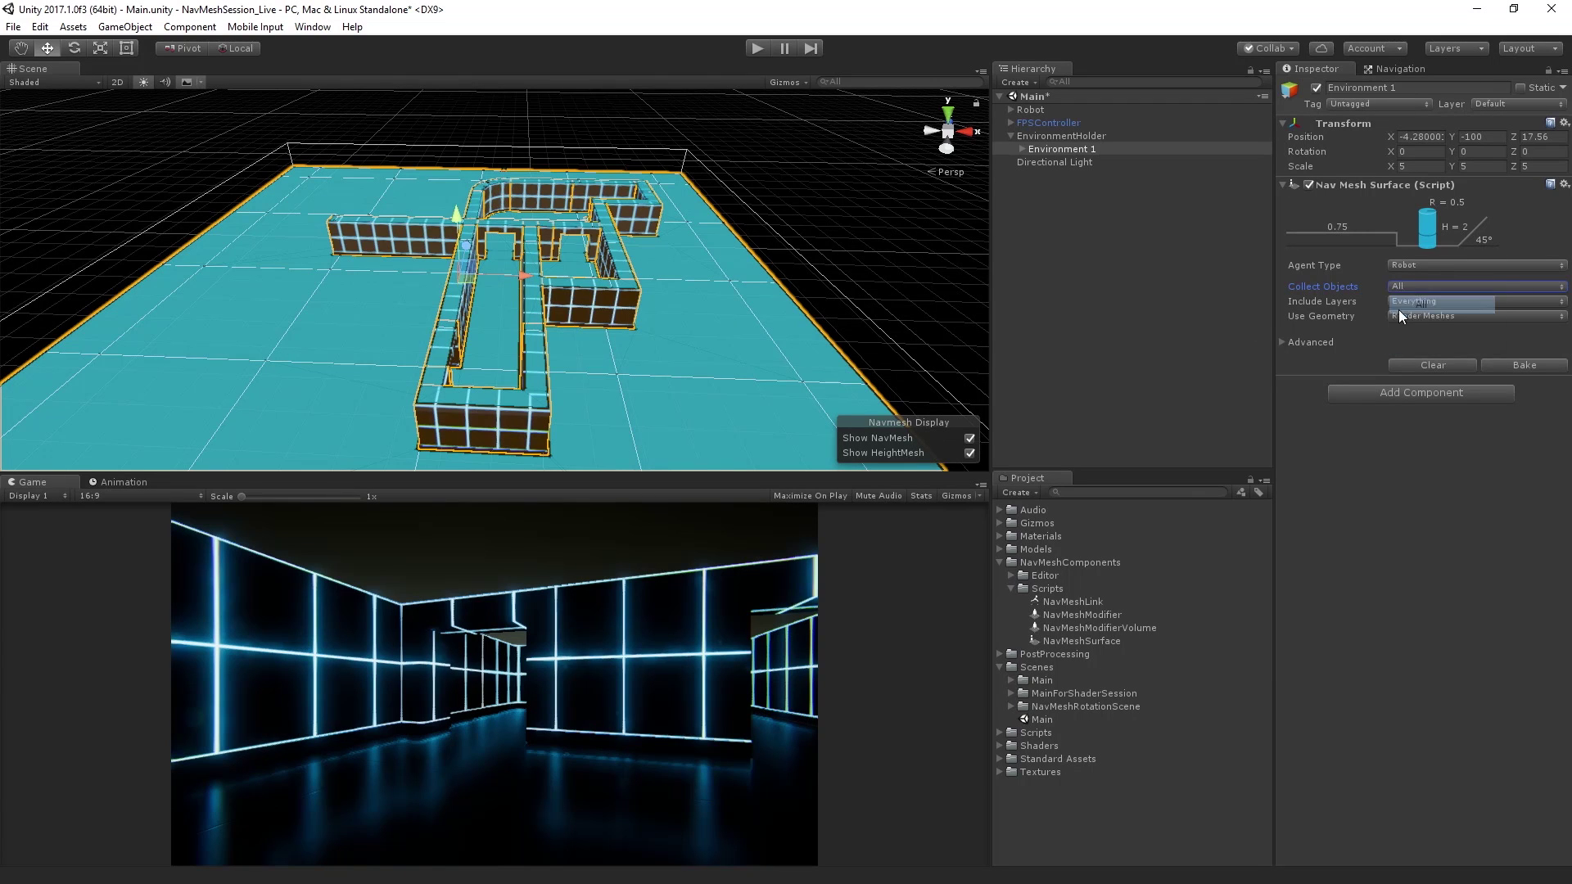
# Step: Create a 3D cube in the scene and set its scale to 10 on the X, Y and Z axes
pyautogui.keyDown('alt'); pyautogui.moveTo(984, 190); pyautogui.dragTo(136, 68); pyautogui.keyUp('alt')
pyautogui.click(125, 27)
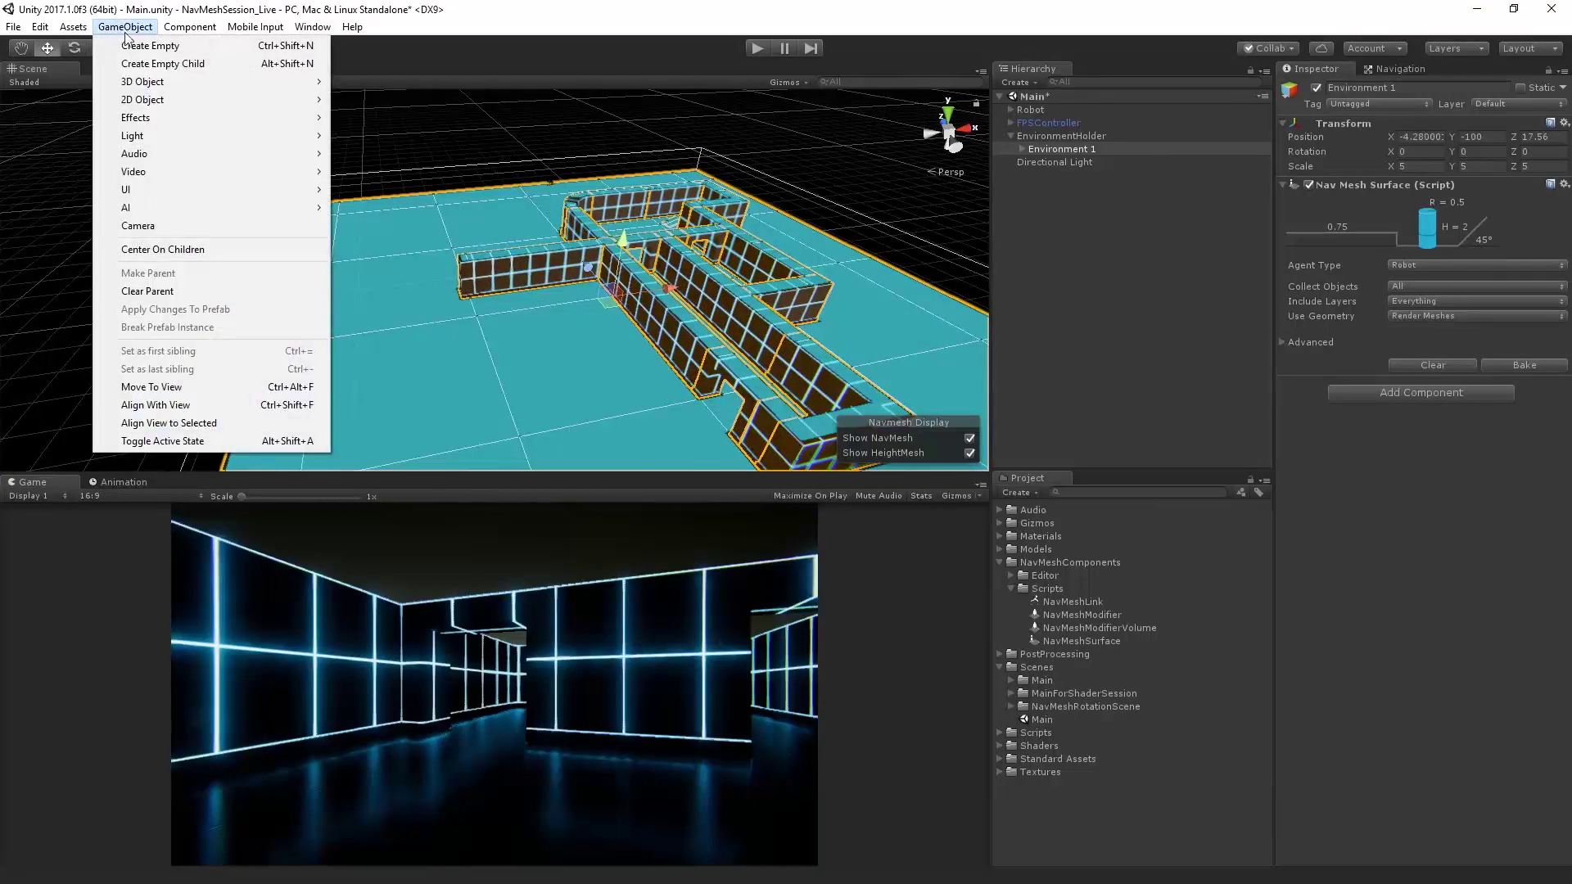
pyautogui.moveTo(161, 84)
pyautogui.click(401, 85)
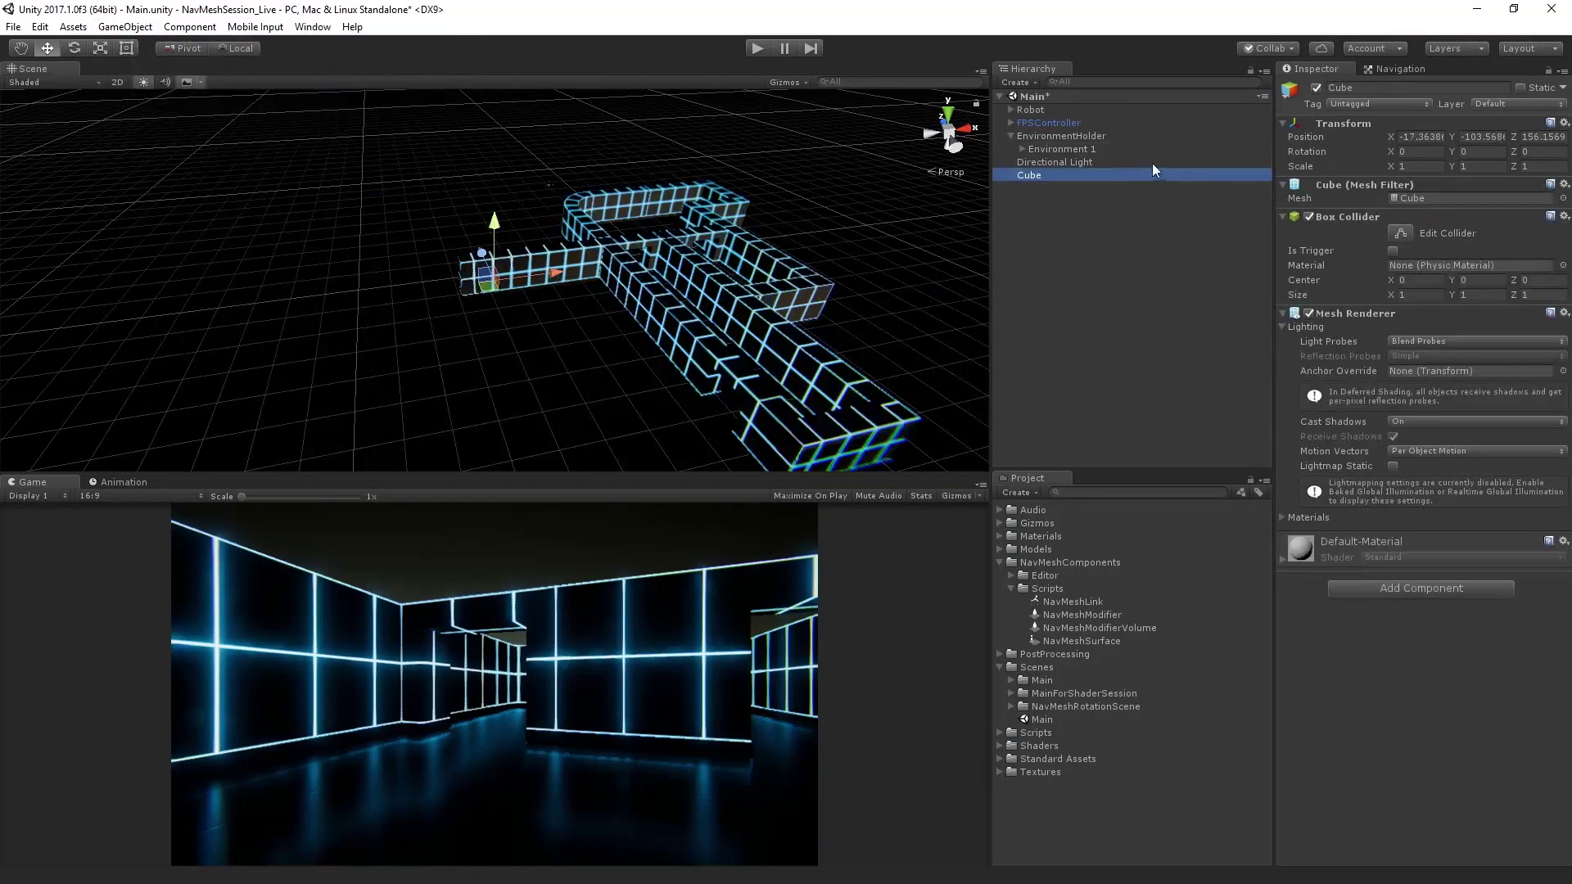
pyautogui.click(1423, 164)
pyautogui.write('10')
pyautogui.press('Tab')
pyautogui.write('10')
pyautogui.press('Tab')
pyautogui.write('10')
# Step: Set the cube's scale to 50 on all three axes and move it above the environment to about Y 42.1, Z 65.3
pyautogui.click(1413, 166)
pyautogui.write('50')
pyautogui.press('Tab')
pyautogui.write('50')
pyautogui.press('Tab')
pyautogui.write('50')
pyautogui.moveTo(483, 250); pyautogui.dragTo(577, 118)
pyautogui.scroll(-3, 578, 157)
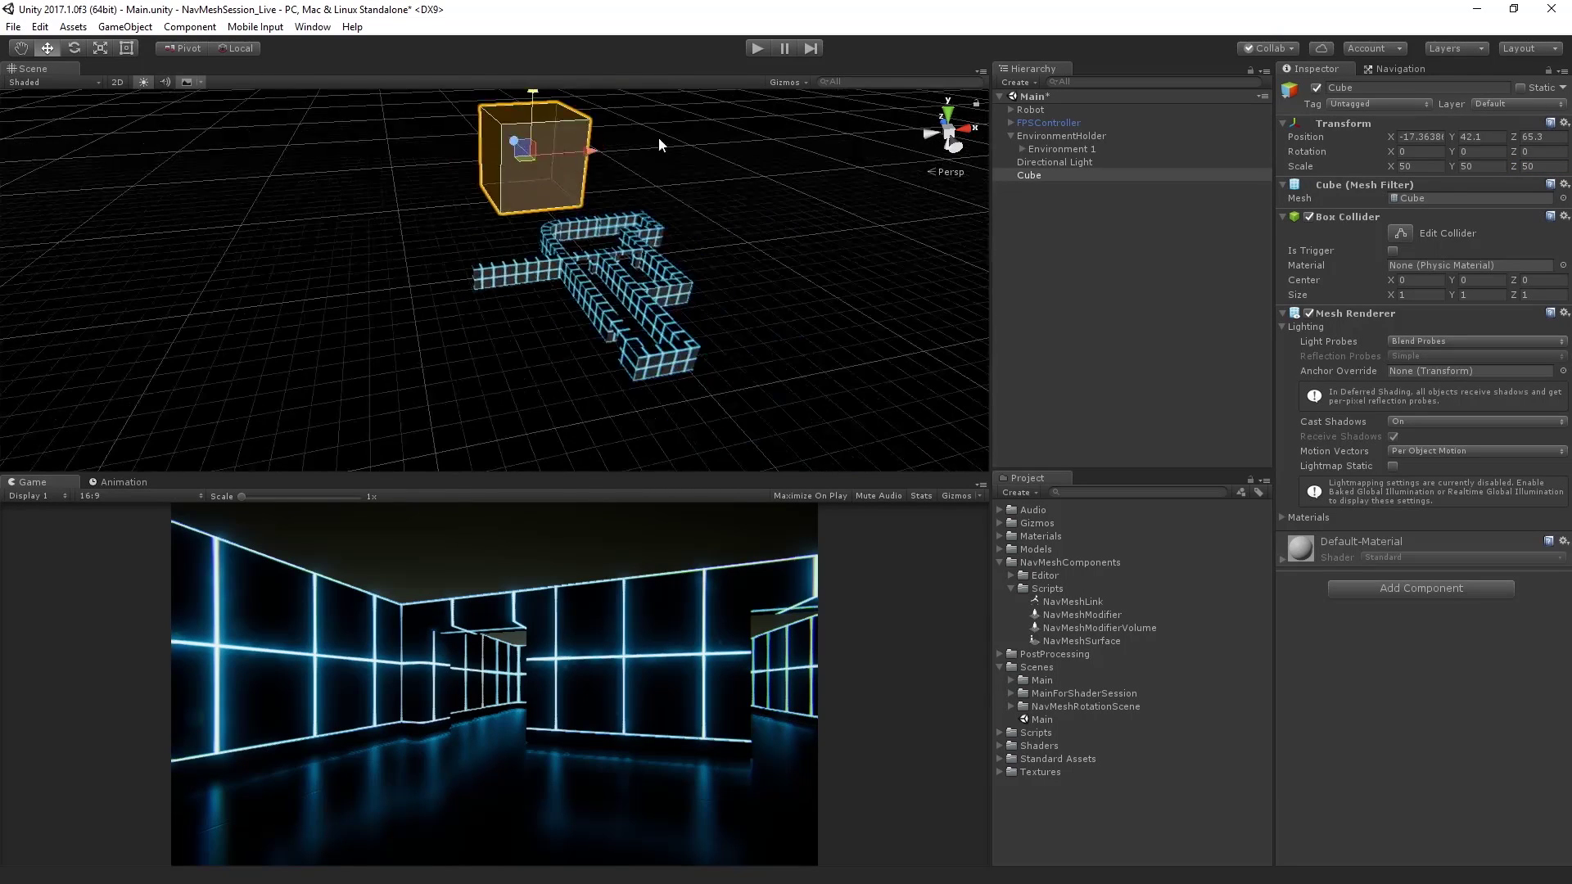
# Step: Bake the Nav Mesh Surface on Environment 1 again with the cube in the scene
pyautogui.keyDown('alt'); pyautogui.moveTo(797, 144); pyautogui.dragTo(860, 182); pyautogui.keyUp('alt')
pyautogui.click(1080, 150)
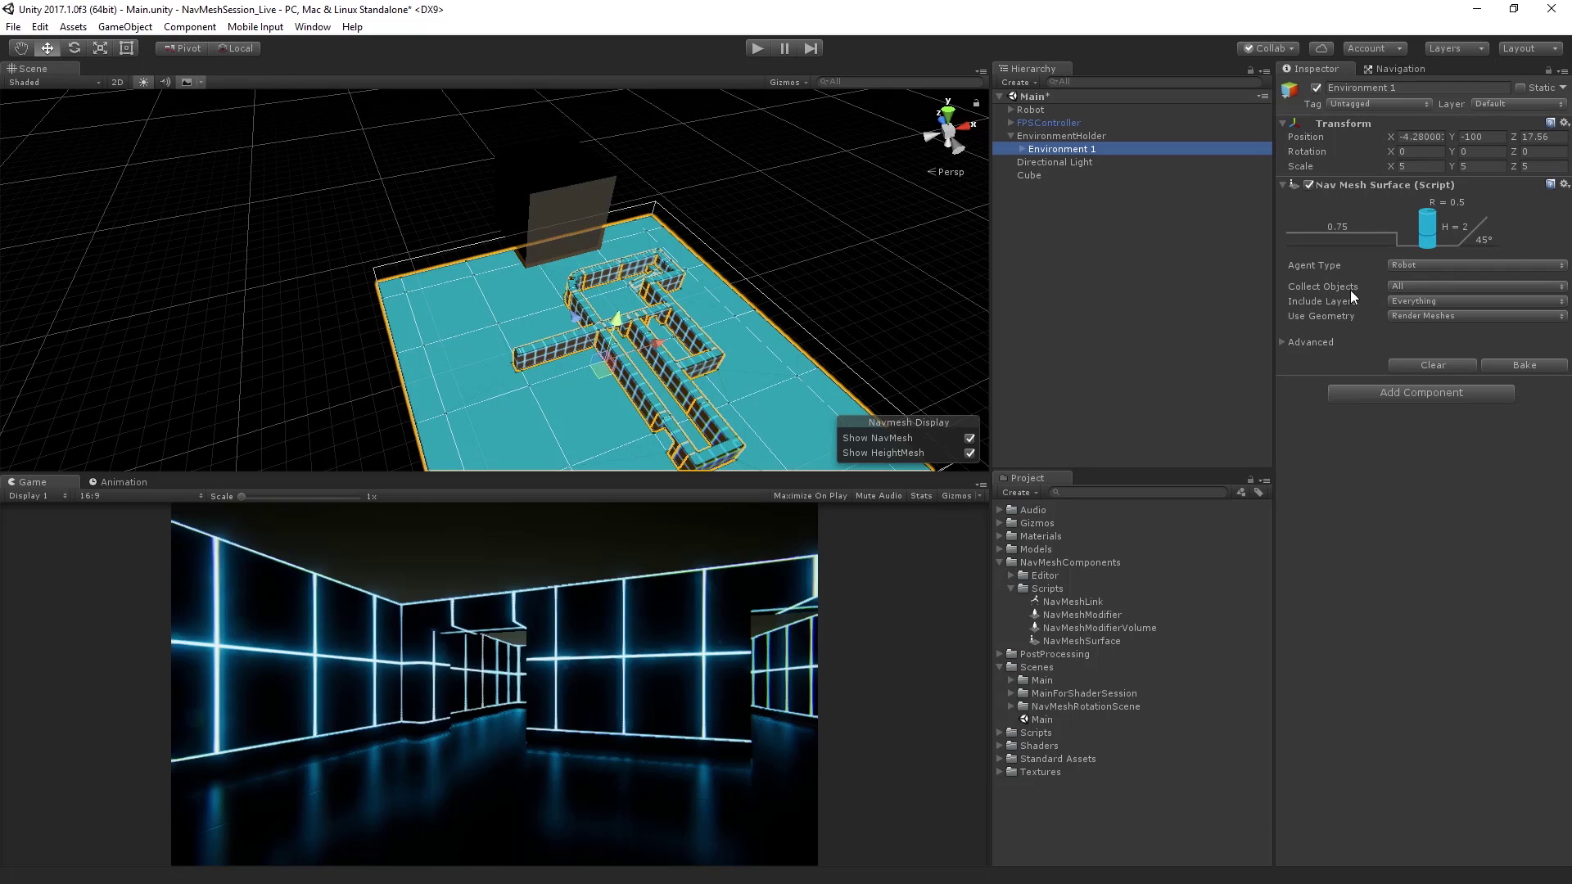
pyautogui.click(1515, 366)
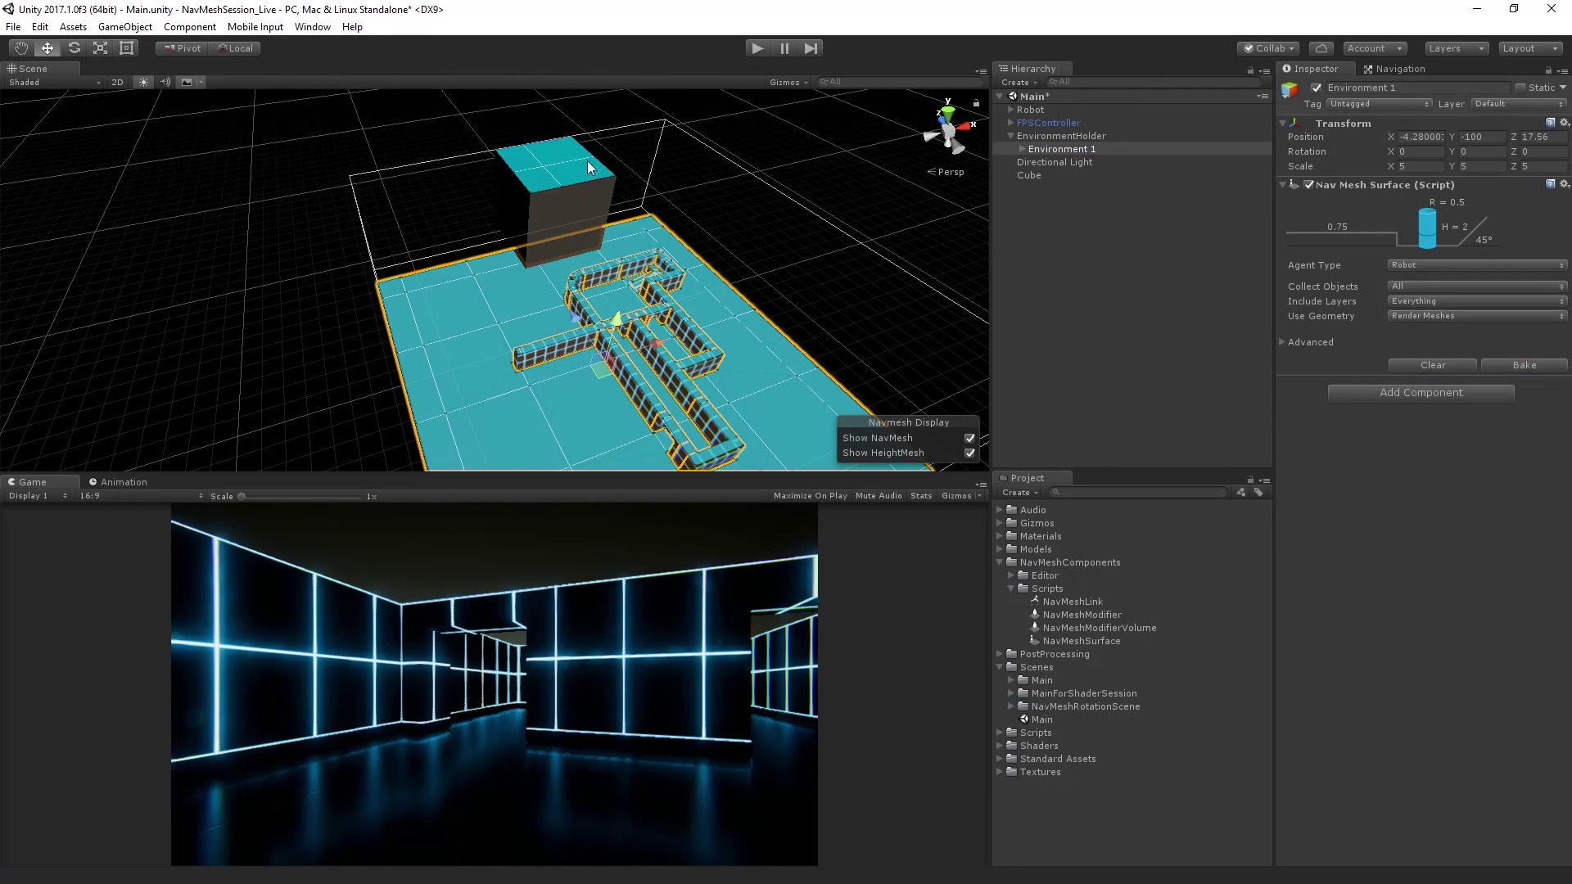
# Step: Set Environment 1's Collect Objects option to Volume with a size of 200 on X, Y and Z, and bake the surface
pyautogui.moveTo(602, 166)
pyautogui.keyDown('alt'); pyautogui.mouseDown()
pyautogui.moveTo(788, 206)
pyautogui.moveTo(615, 161)
pyautogui.mouseUp(); pyautogui.keyUp('alt')
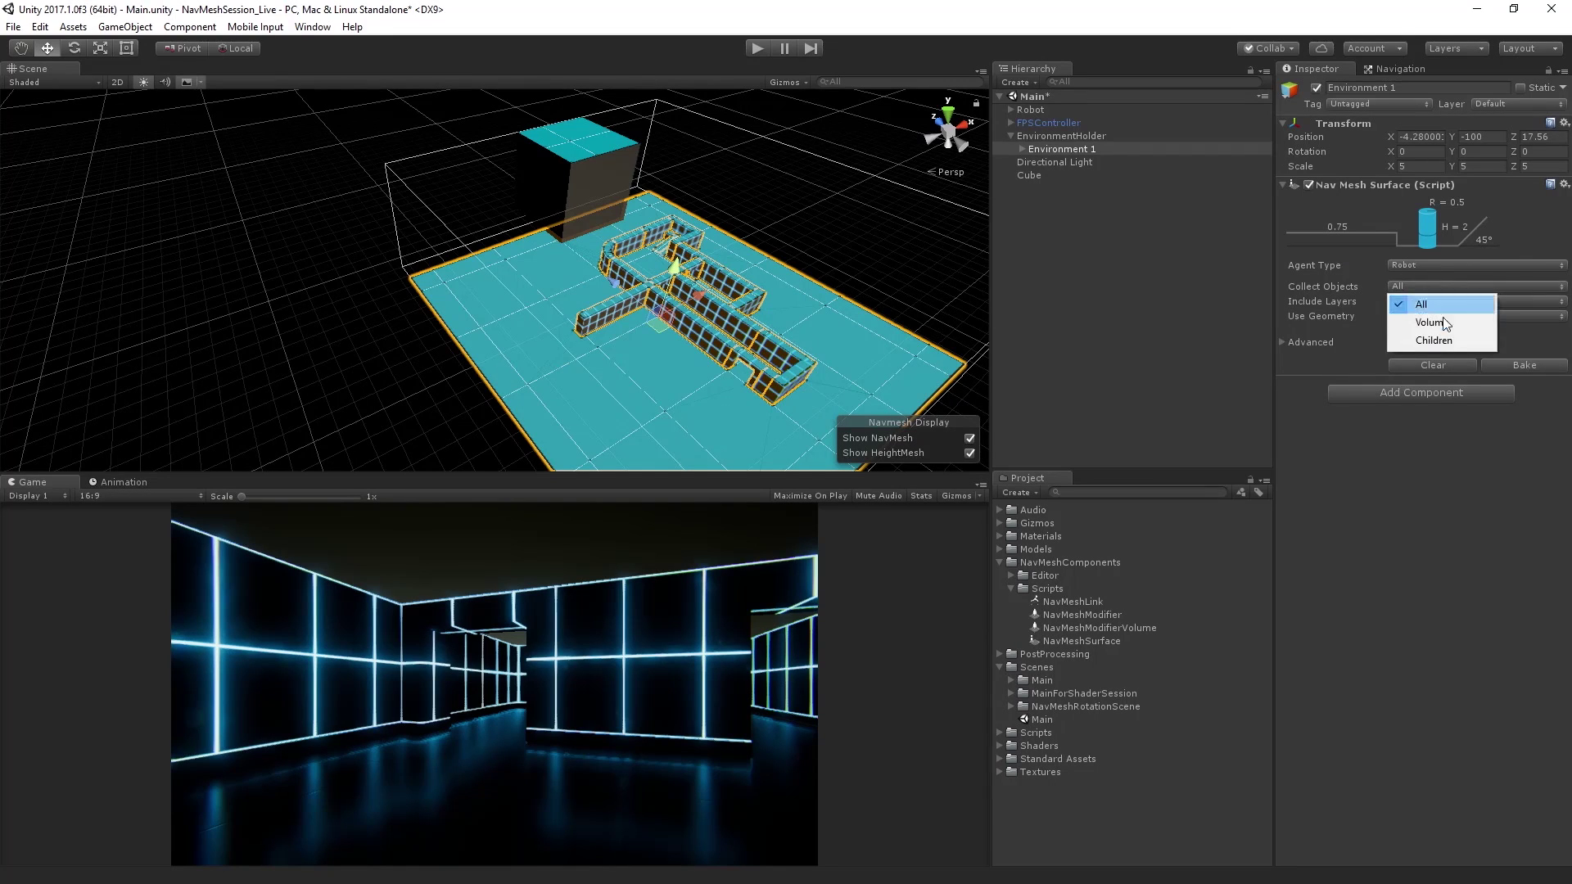
pyautogui.click(1445, 324)
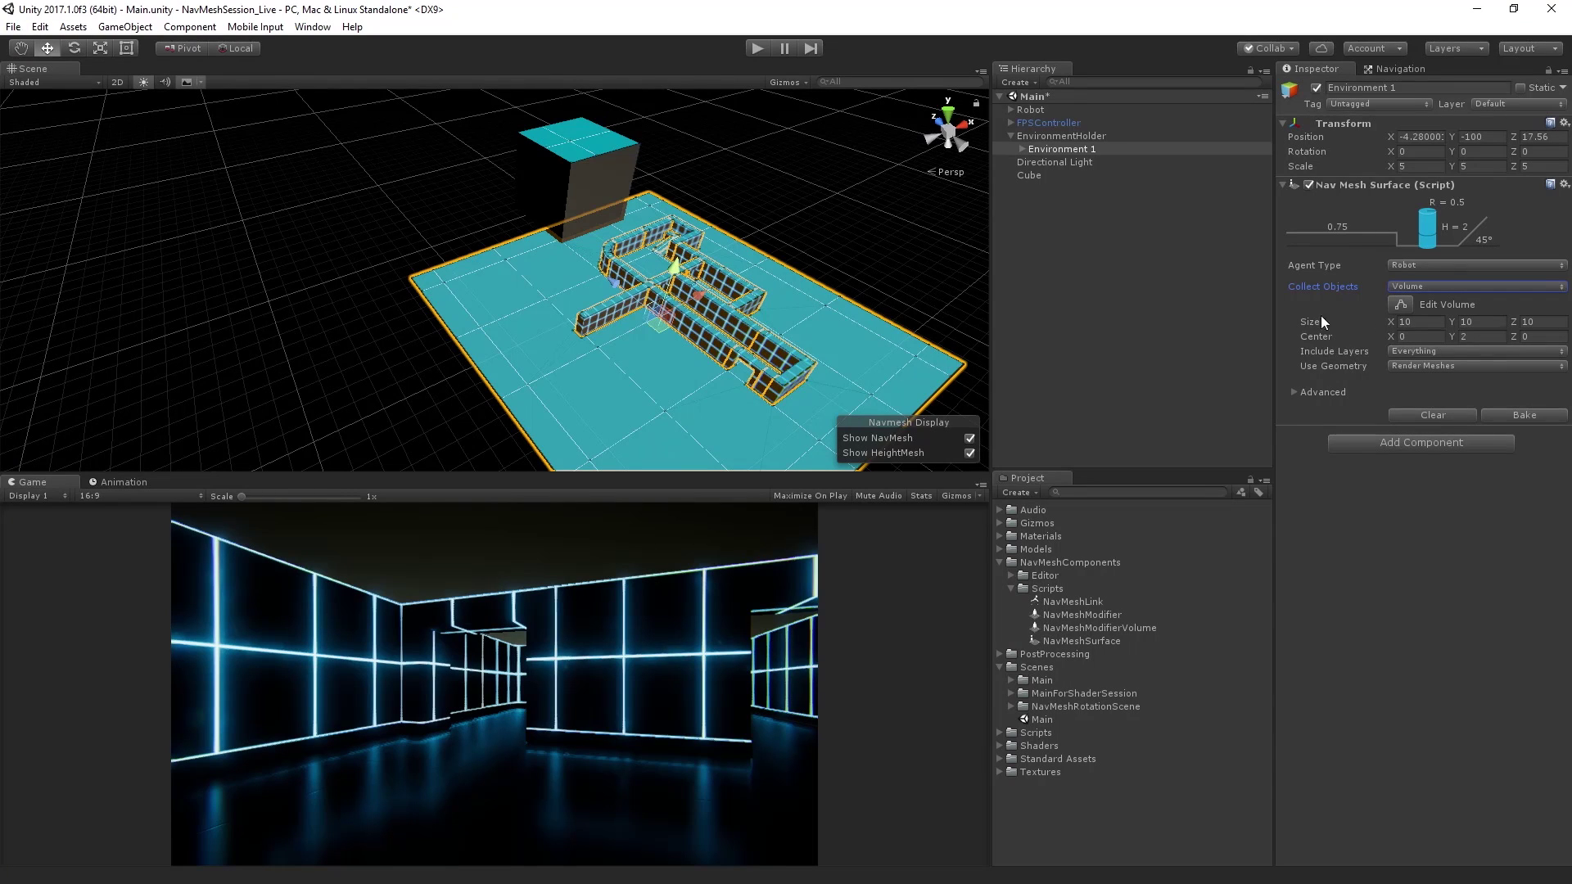
pyautogui.click(1416, 322)
pyautogui.write('200')
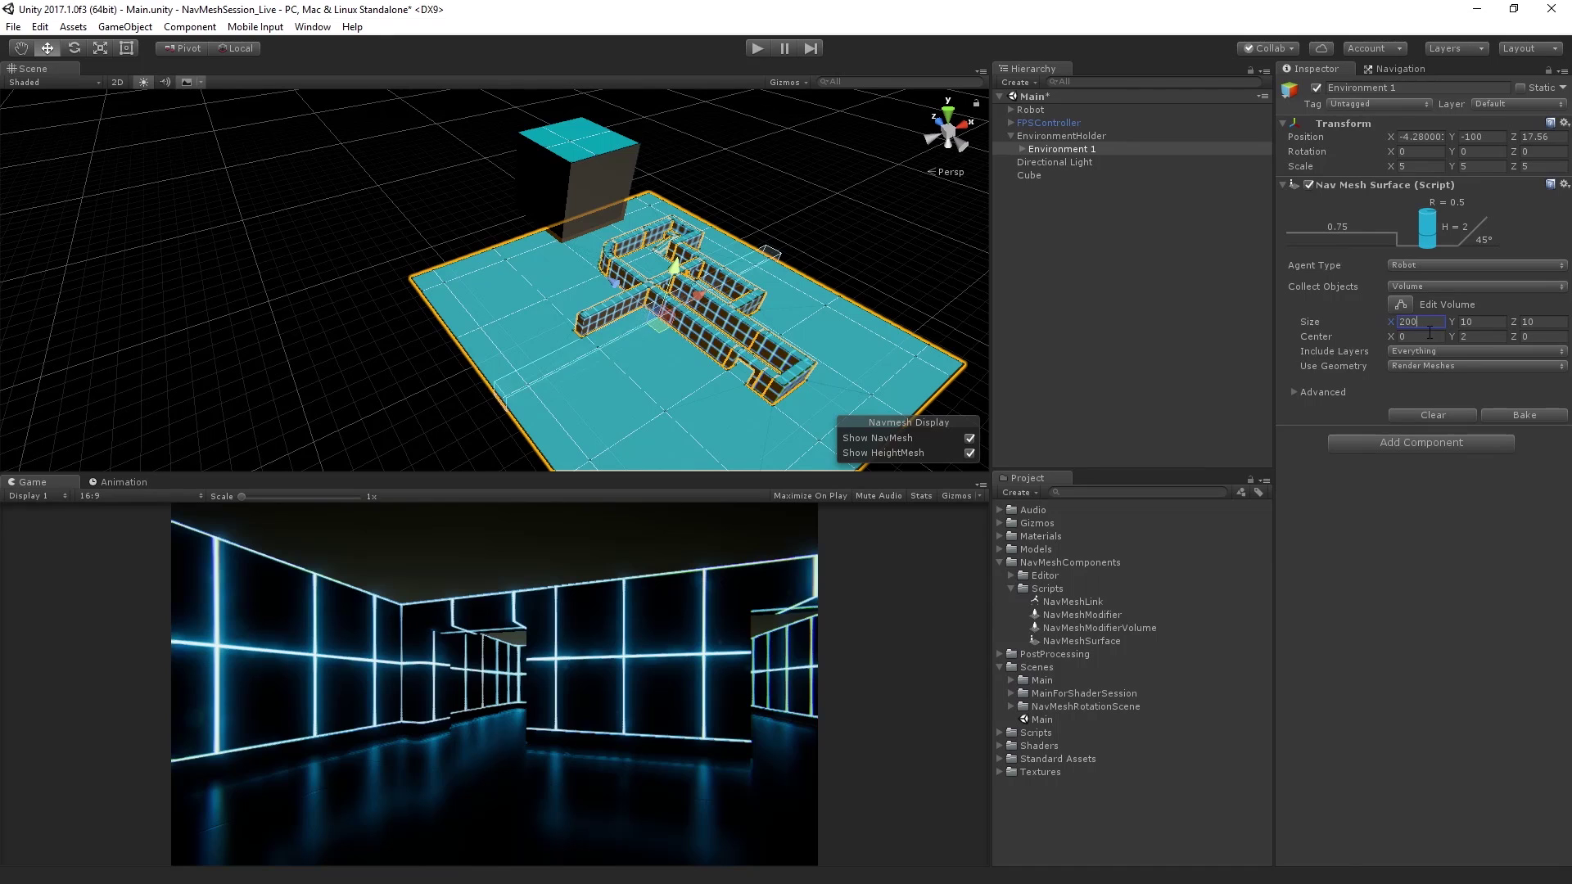
pyautogui.press('Tab')
pyautogui.write('200')
pyautogui.press('Tab')
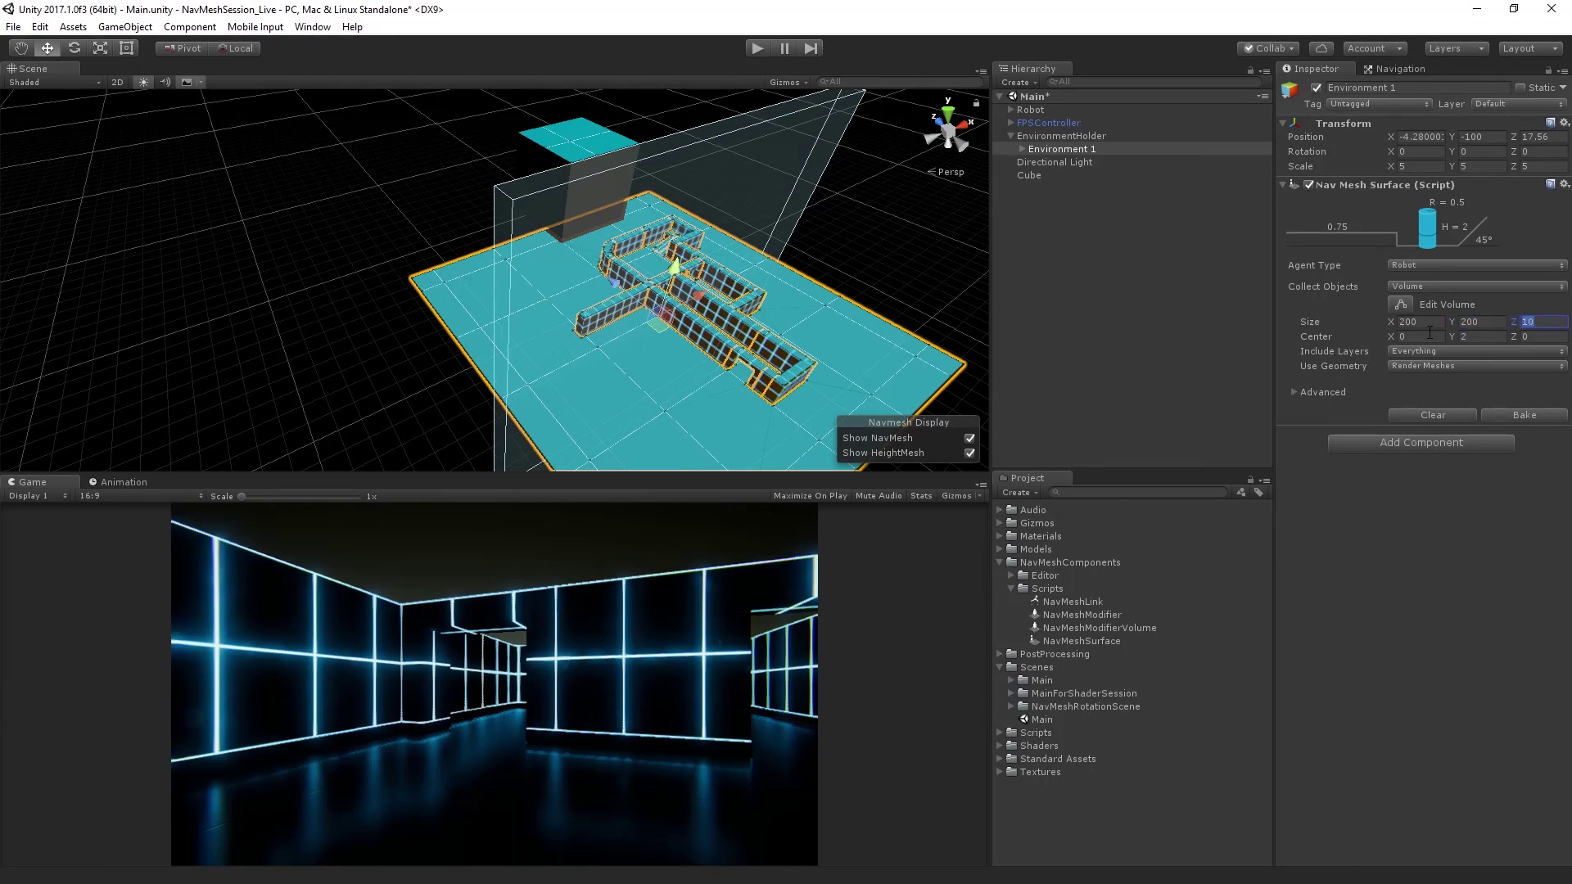
pyautogui.write('200')
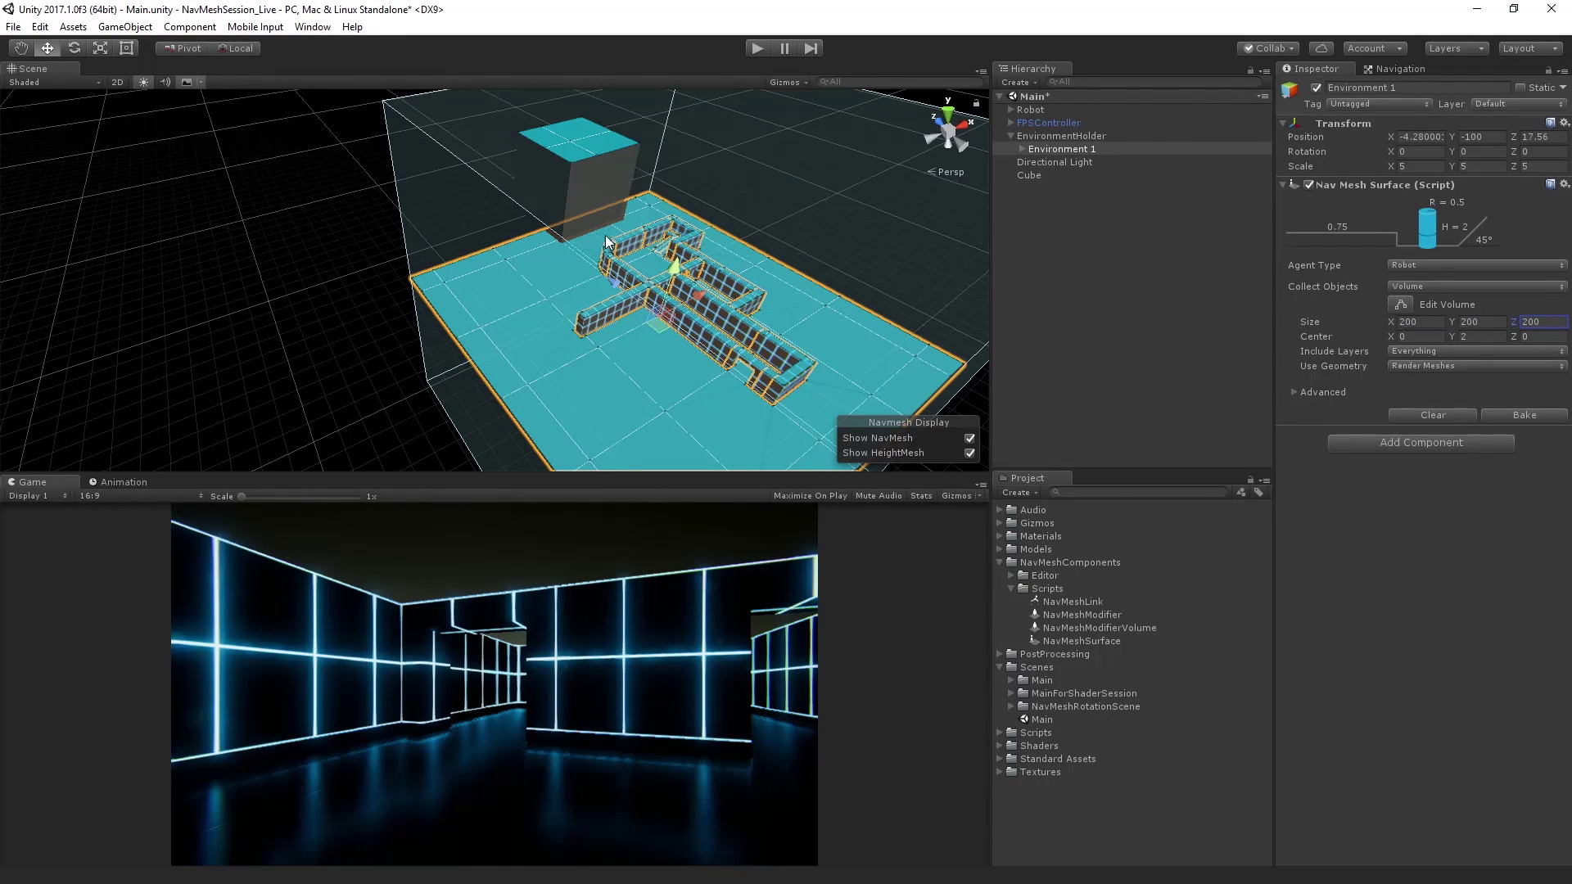
pyautogui.keyDown('alt'); pyautogui.moveTo(932, 271); pyautogui.dragTo(524, 230); pyautogui.keyUp('alt')
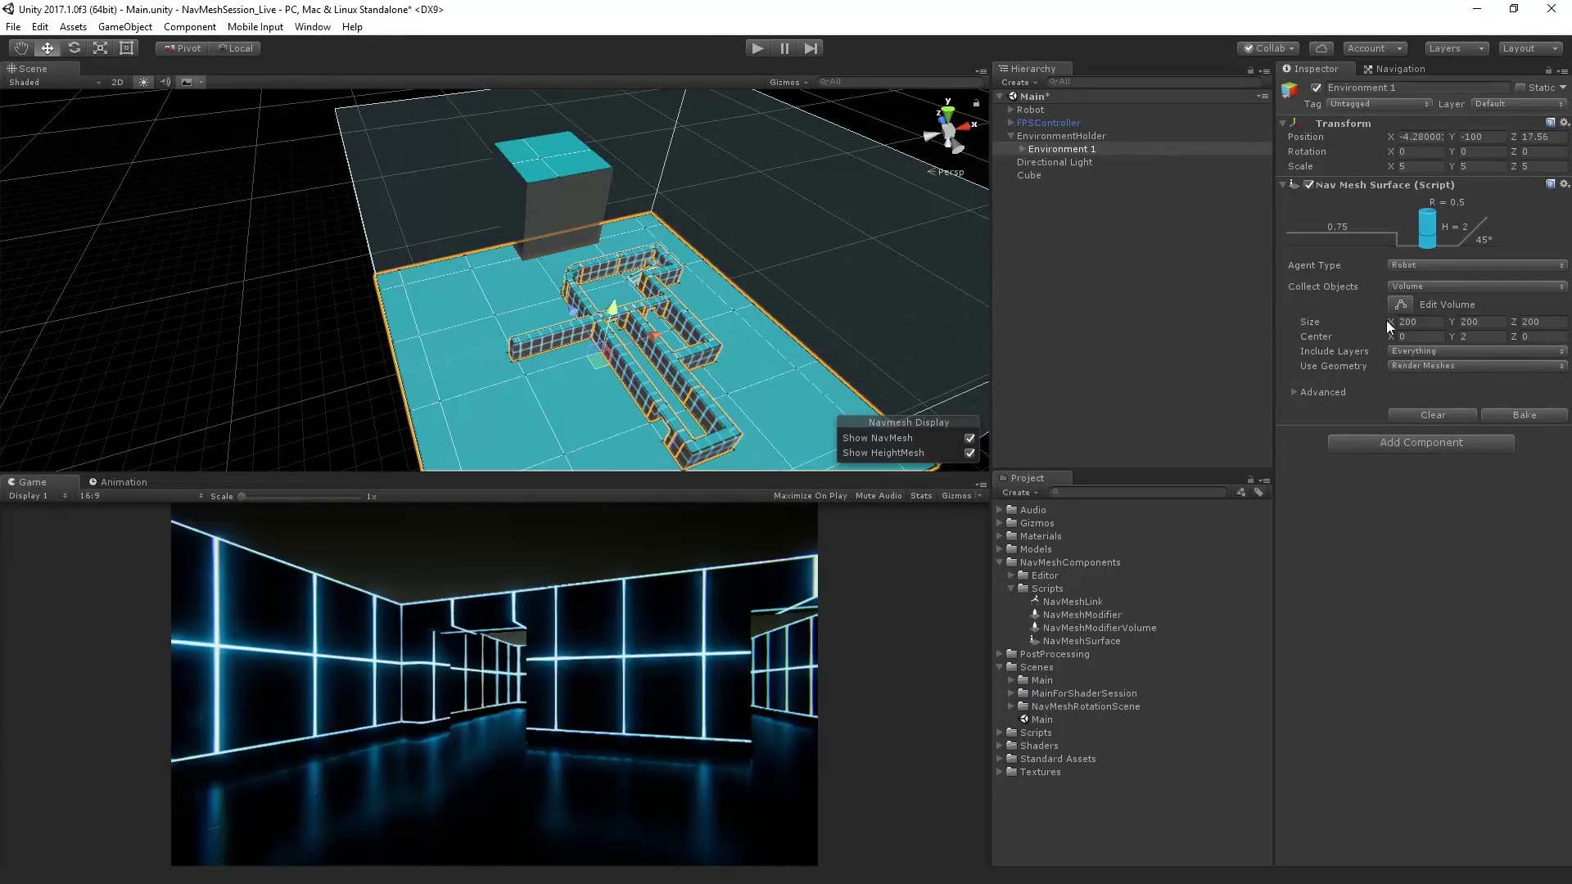
pyautogui.click(1531, 416)
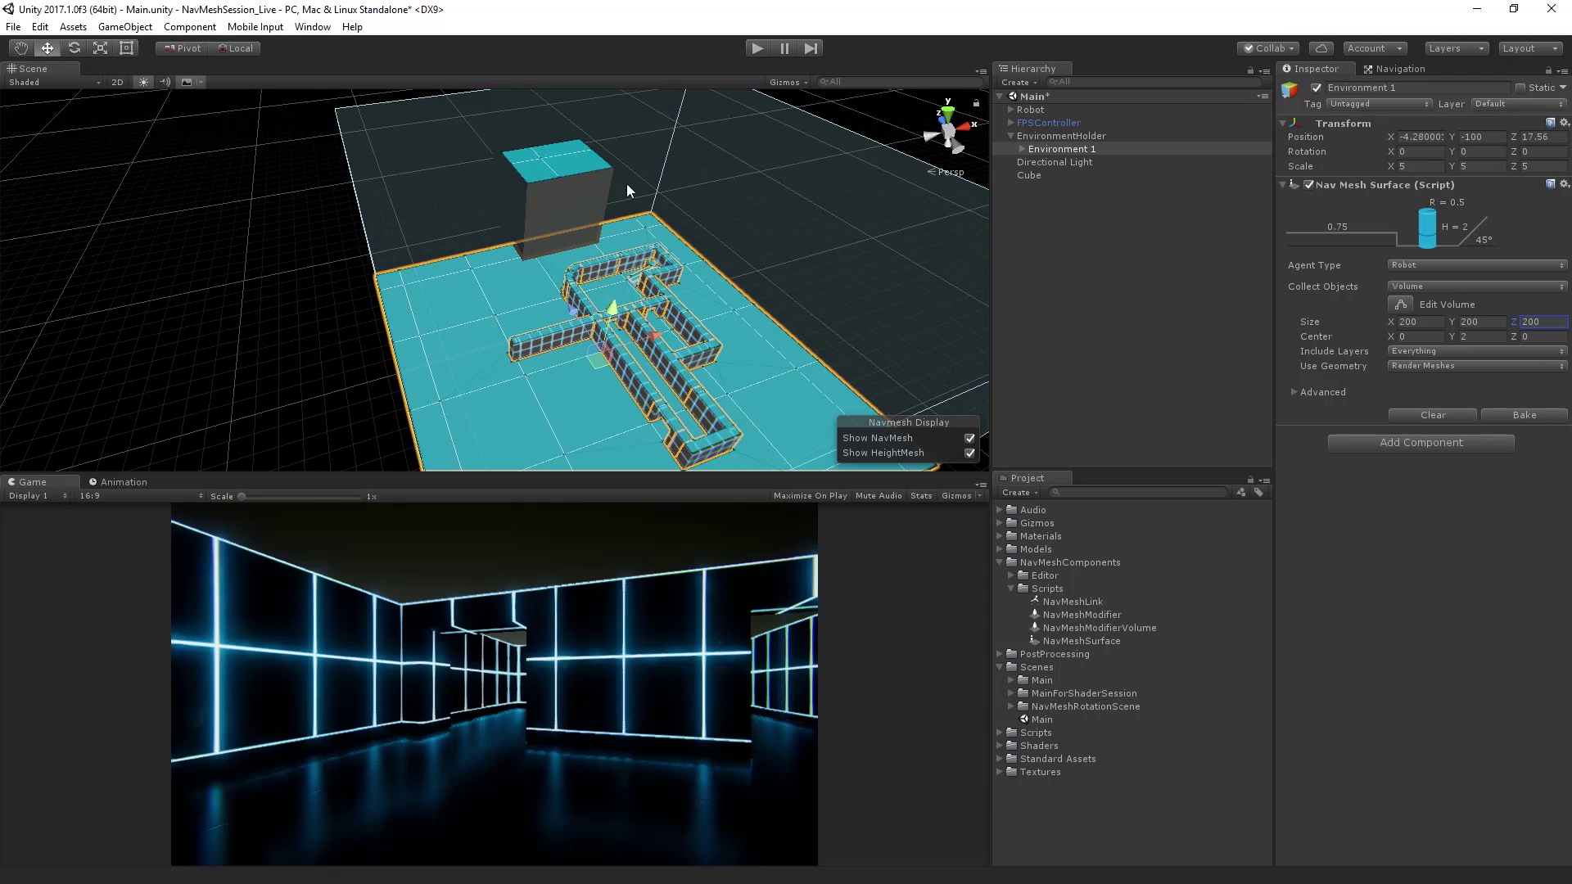
# Step: Move the cube along Z to about 86.5, partly outside the Nav Mesh Surface volume
pyautogui.keyDown('alt'); pyautogui.moveTo(584, 184); pyautogui.dragTo(639, 215); pyautogui.keyUp('alt')
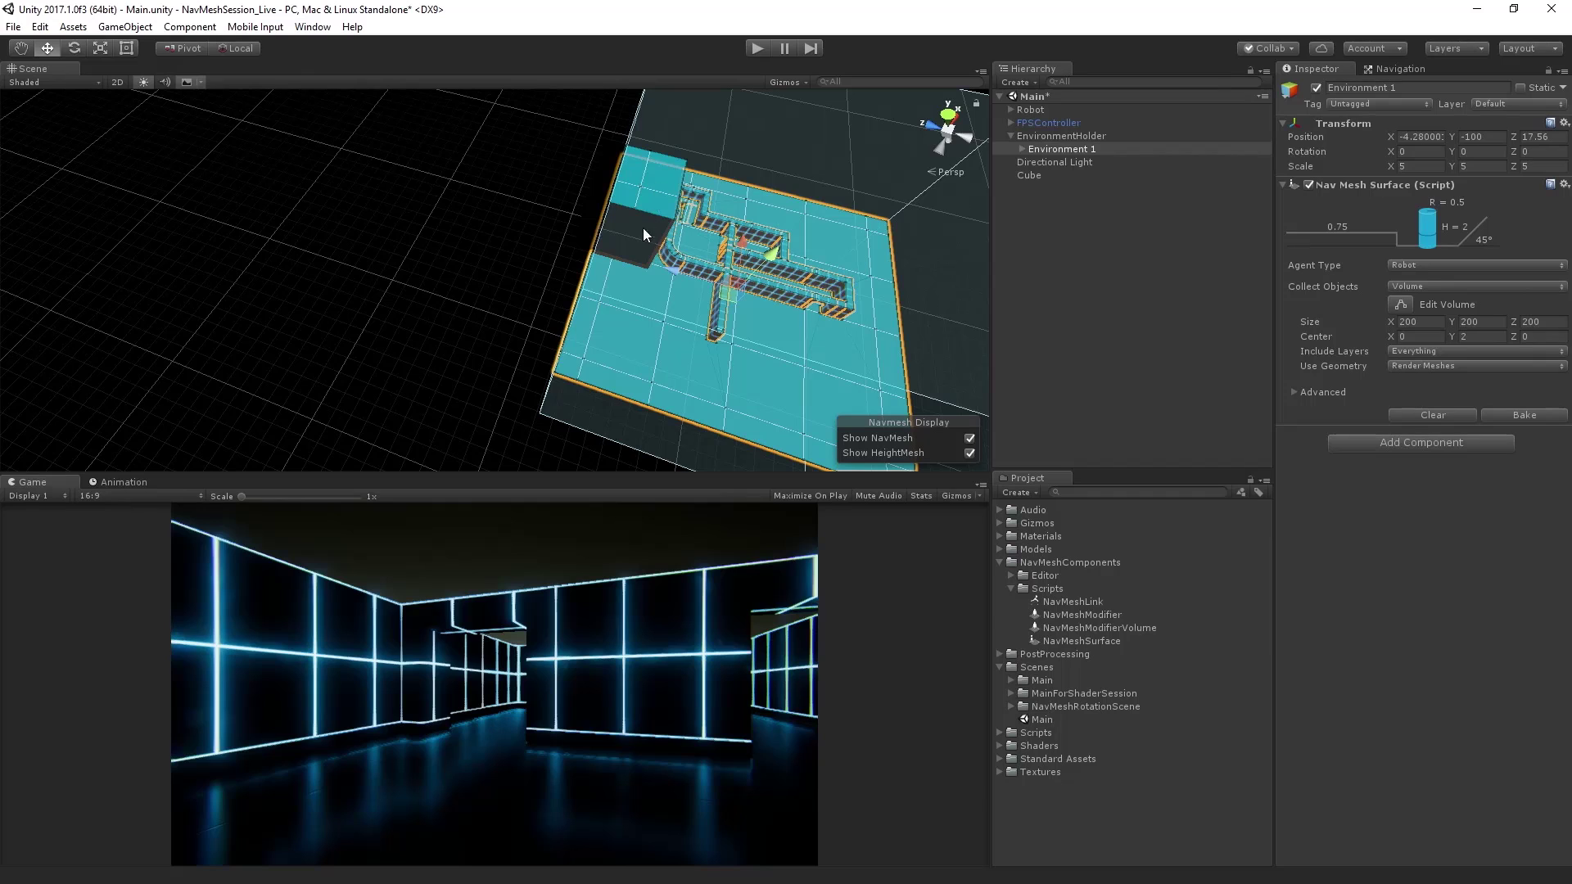
pyautogui.click(1042, 173)
pyautogui.moveTo(1389, 136); pyautogui.dragTo(1393, 254)
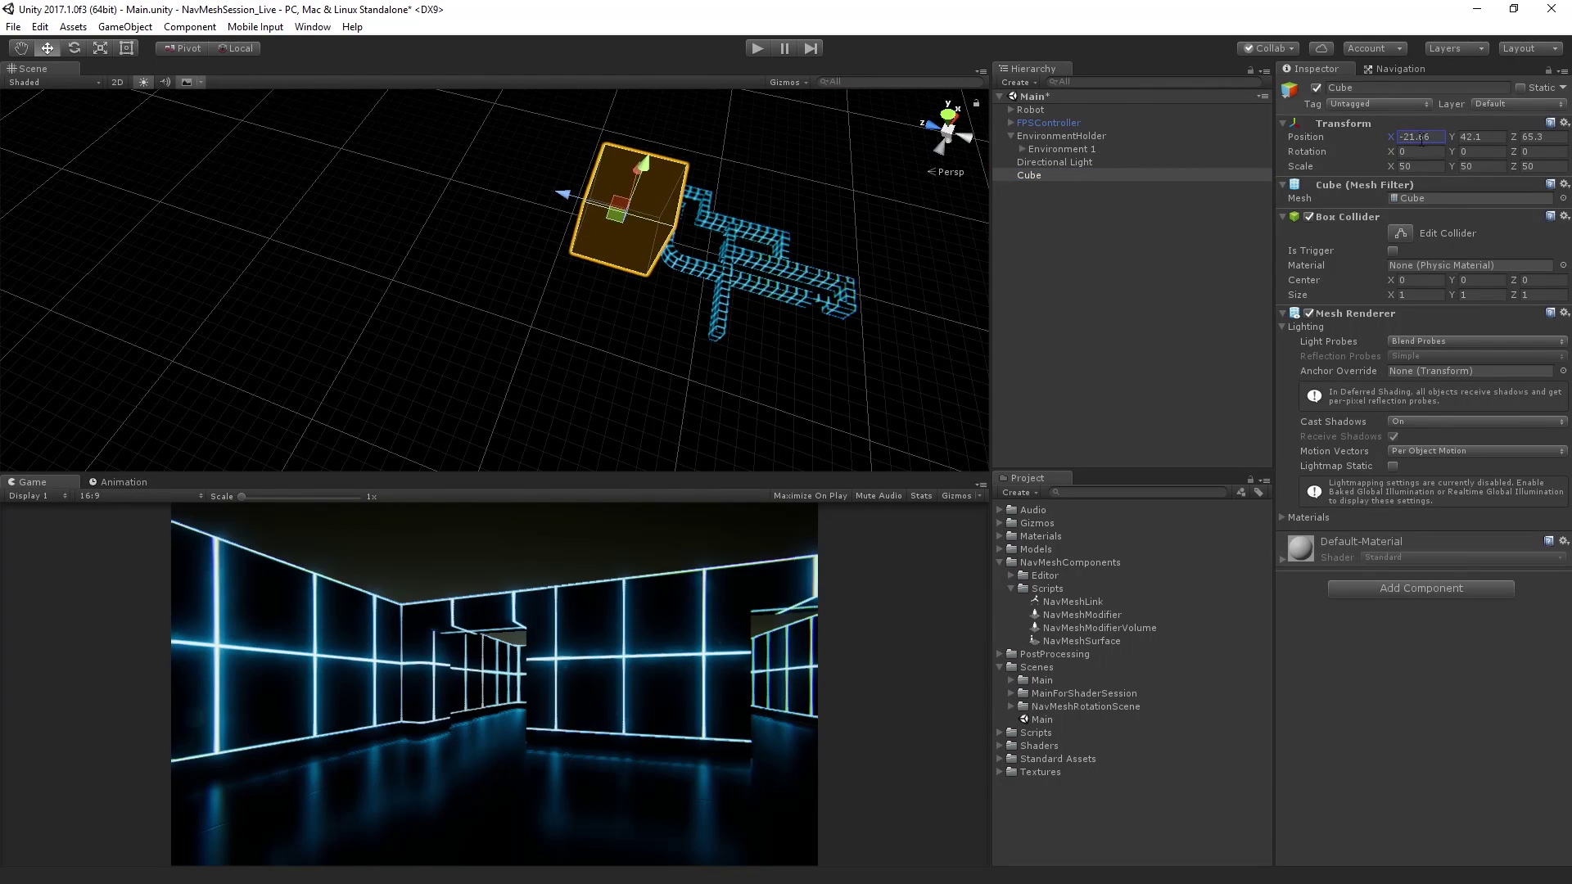
pyautogui.moveTo(562, 194); pyautogui.dragTo(528, 195)
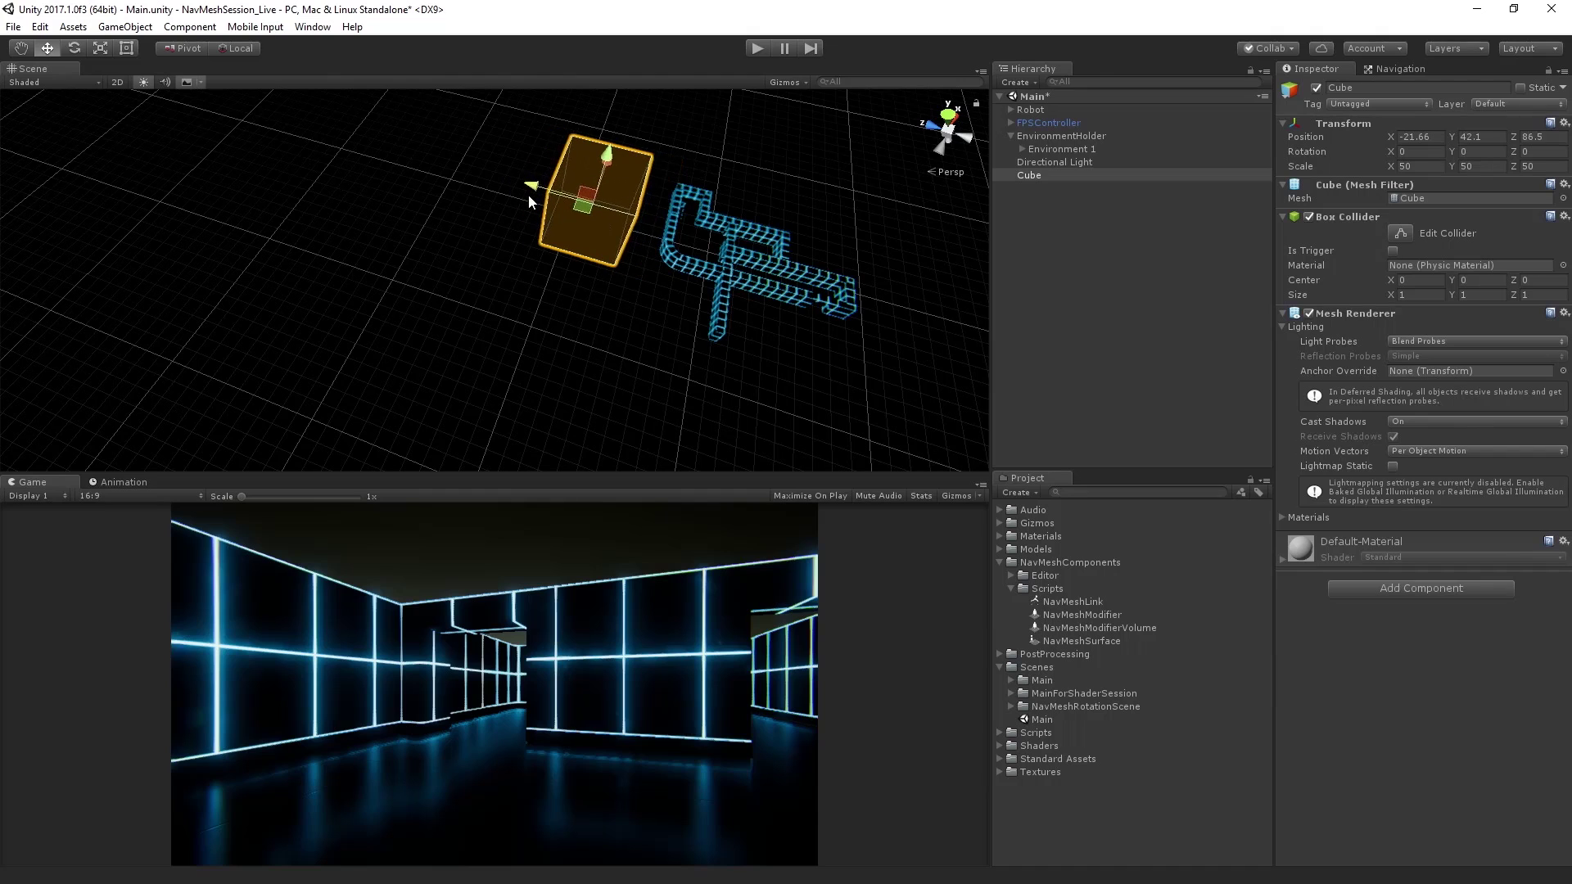
# Step: Bake Environment 1's Nav Mesh Surface again using the volume with the moved cube
pyautogui.click(1069, 136)
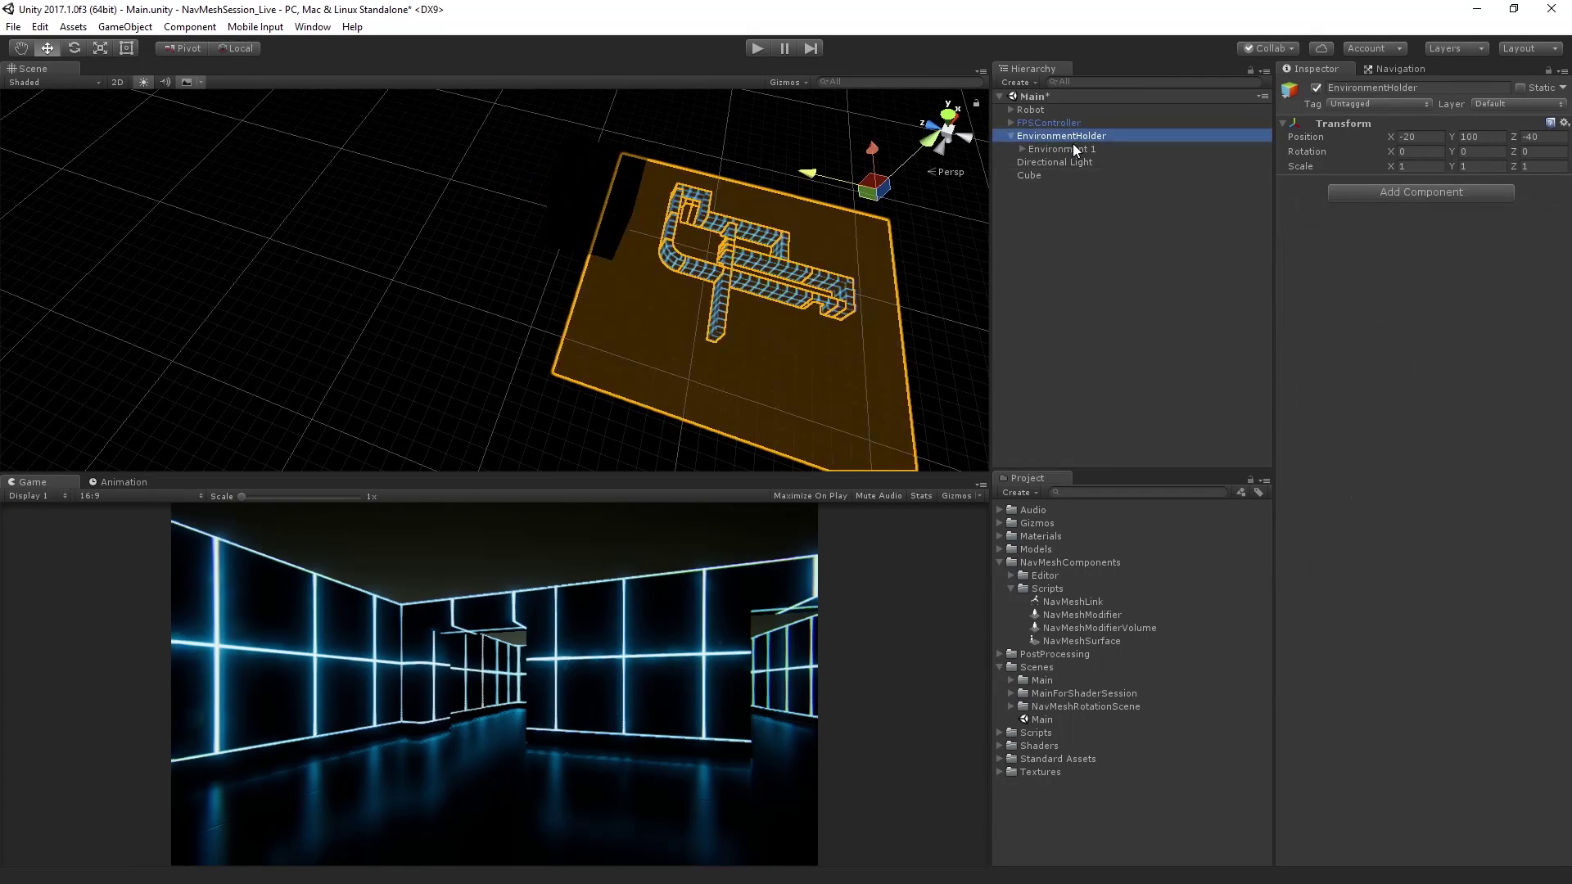
pyautogui.click(1073, 148)
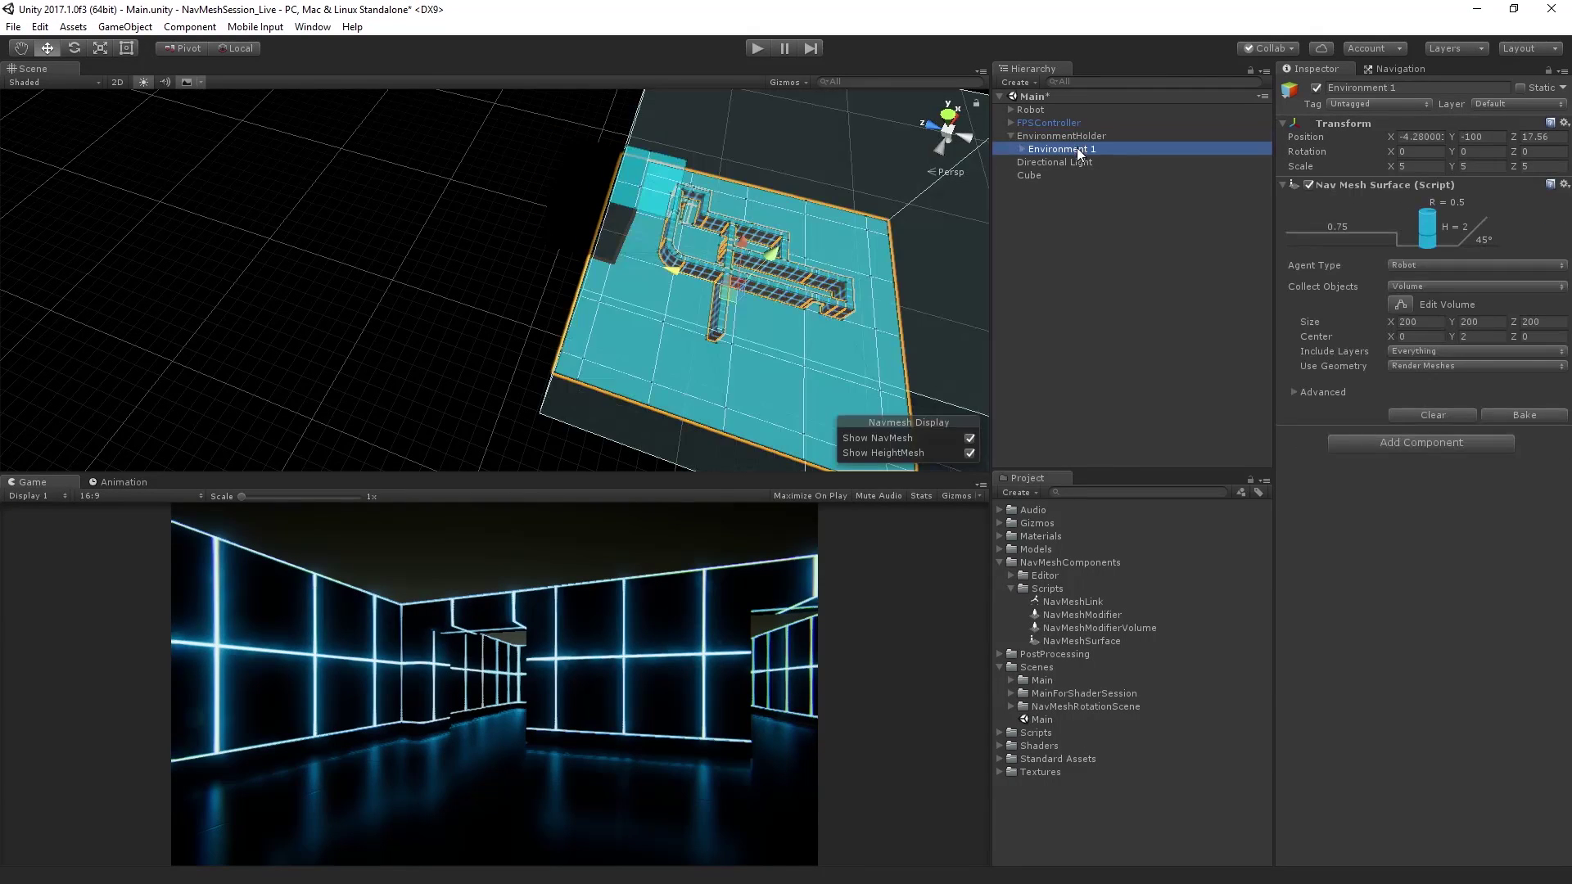
pyautogui.click(1509, 410)
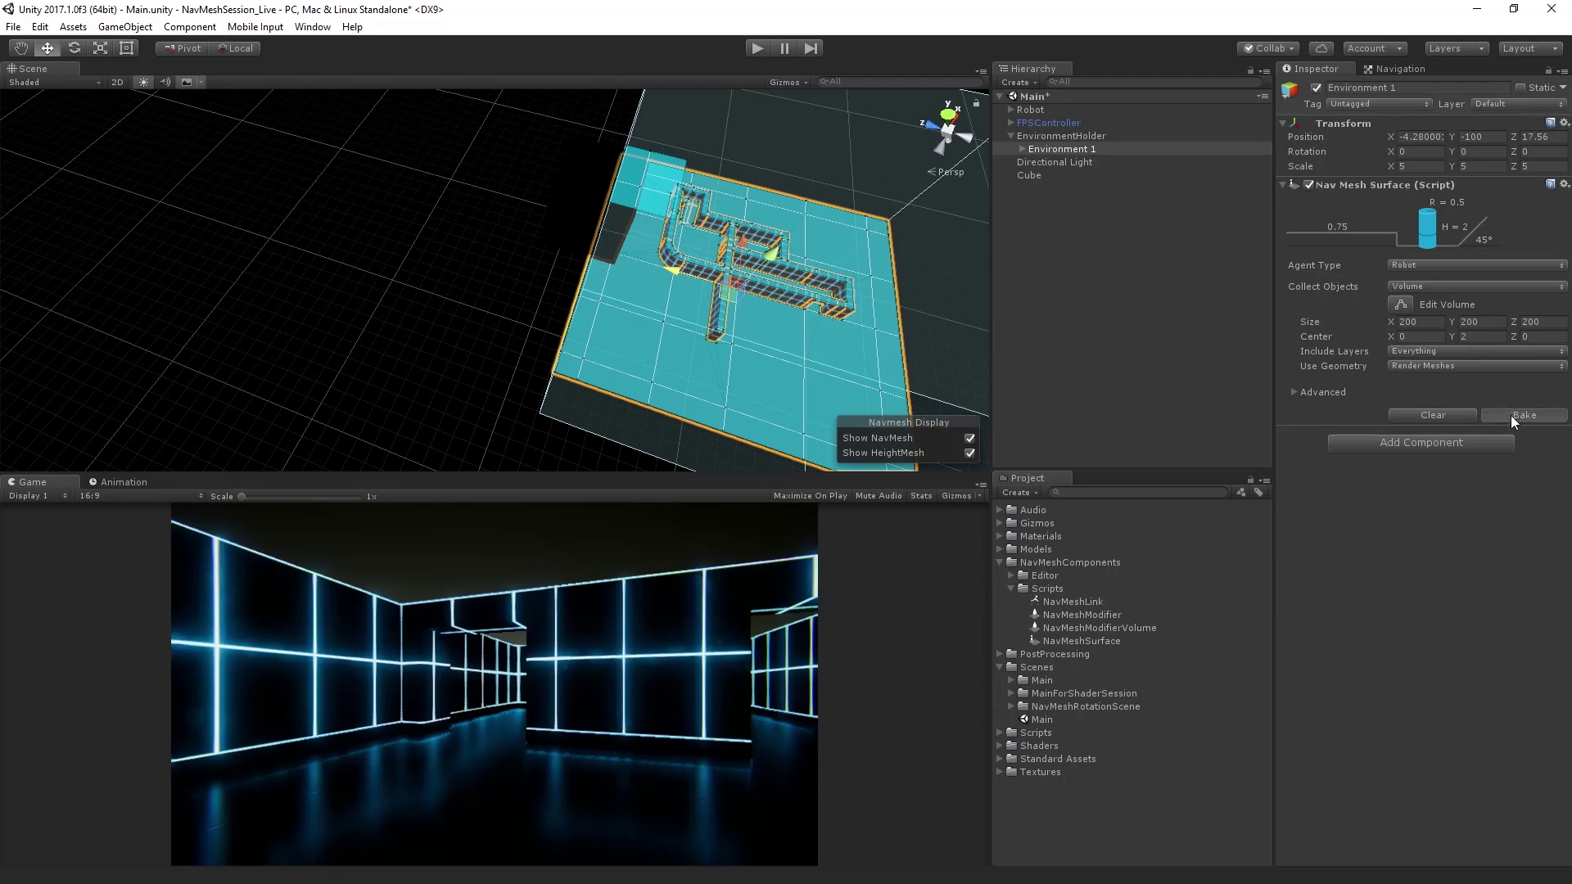
# Step: Set Environment 1's Collect Objects option to Children and bake the Nav Mesh Surface
pyautogui.keyDown('alt'); pyautogui.moveTo(883, 254); pyautogui.dragTo(575, 172); pyautogui.keyUp('alt')
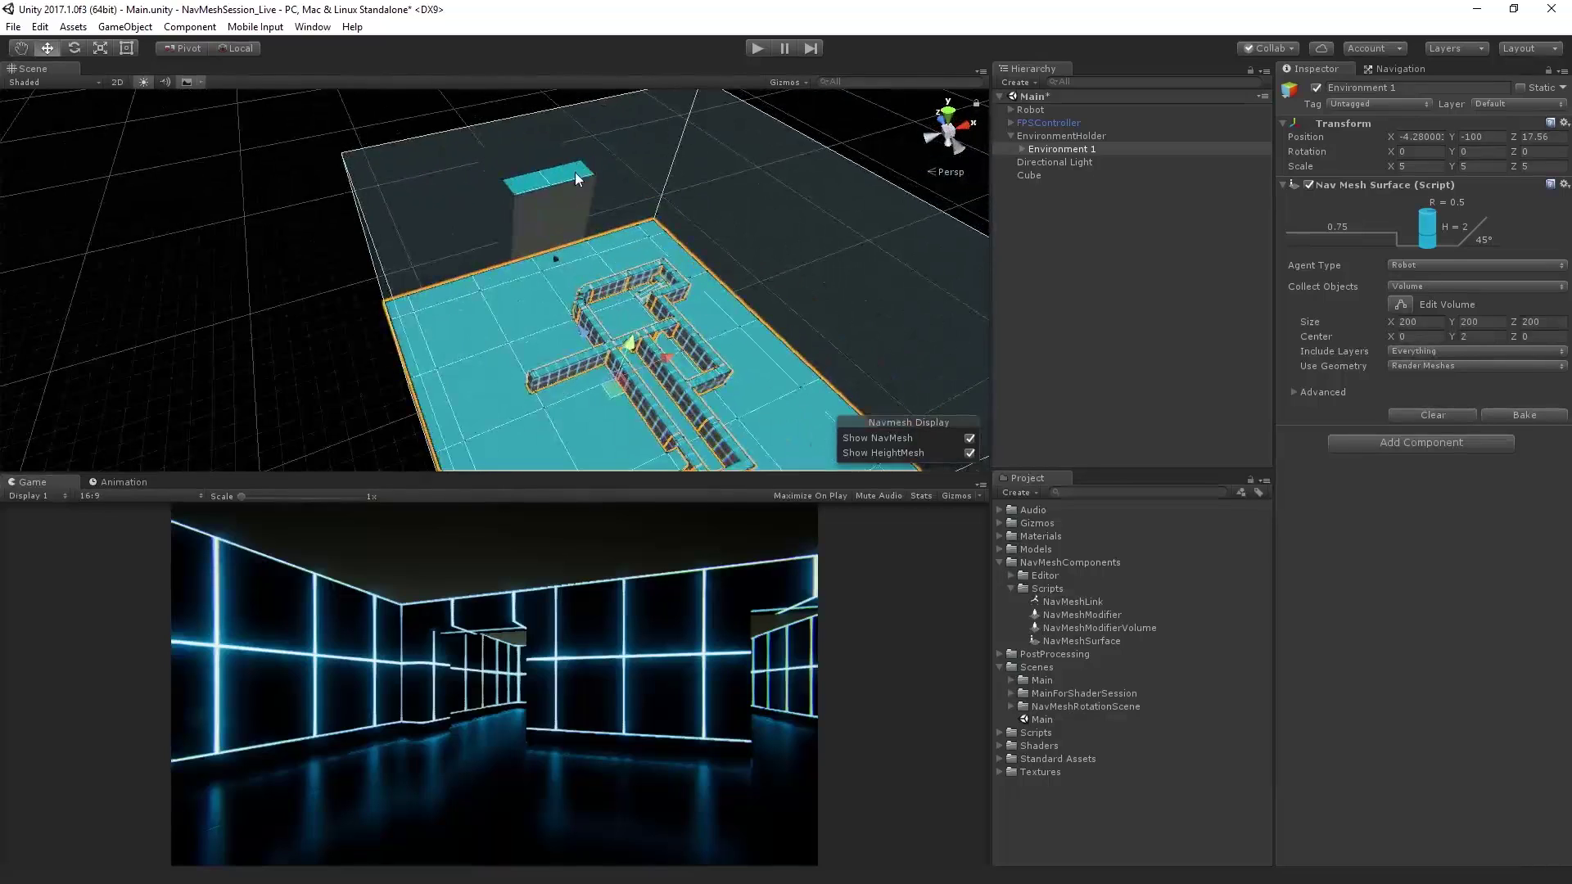
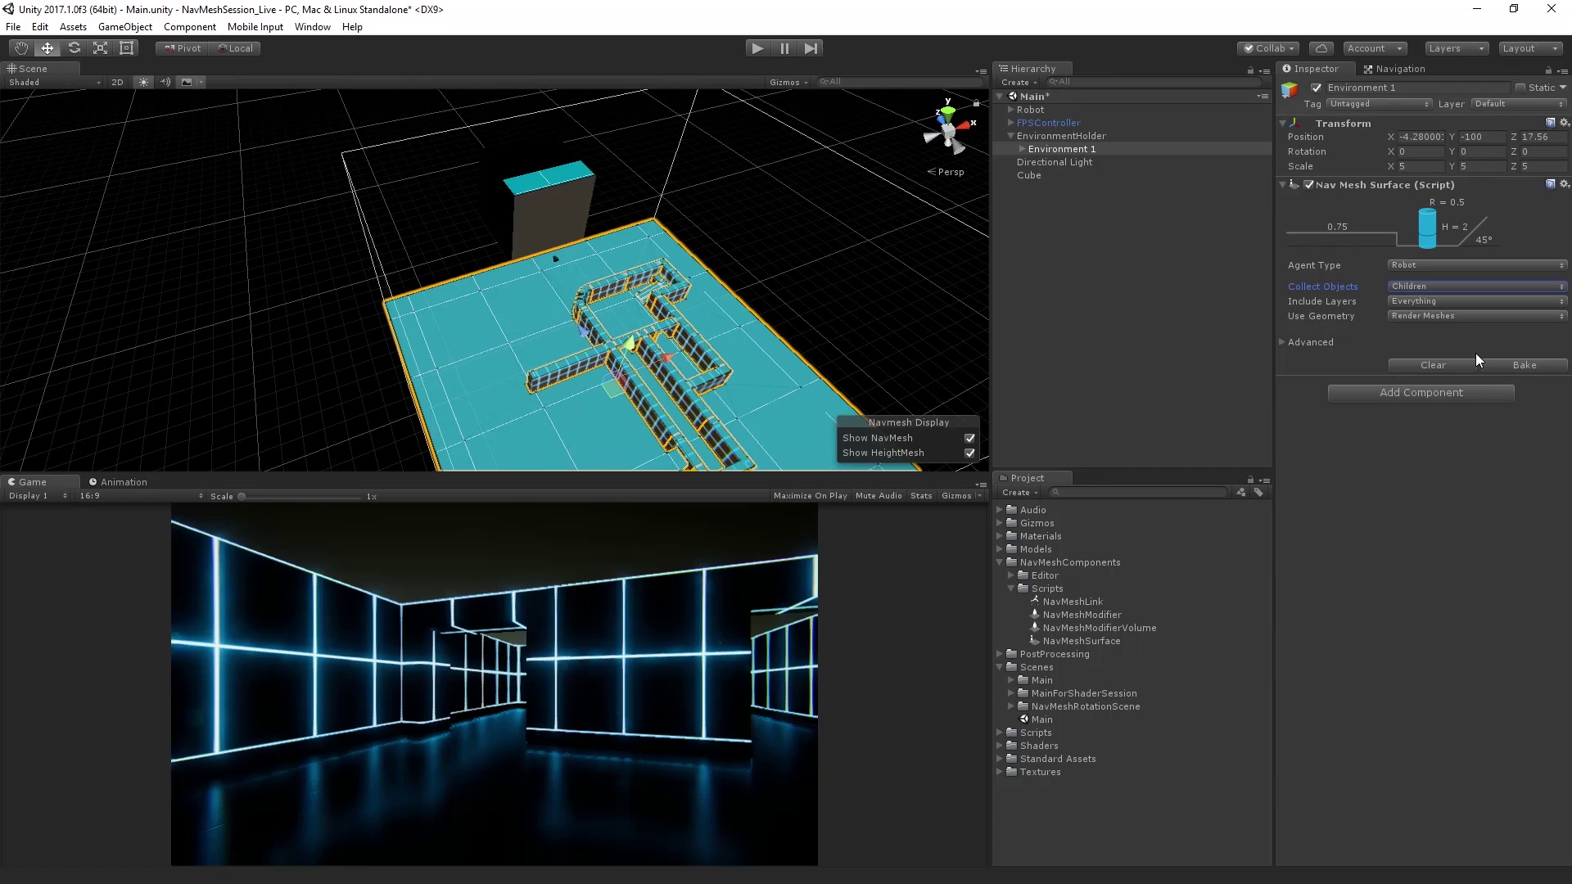
pyautogui.click(1527, 369)
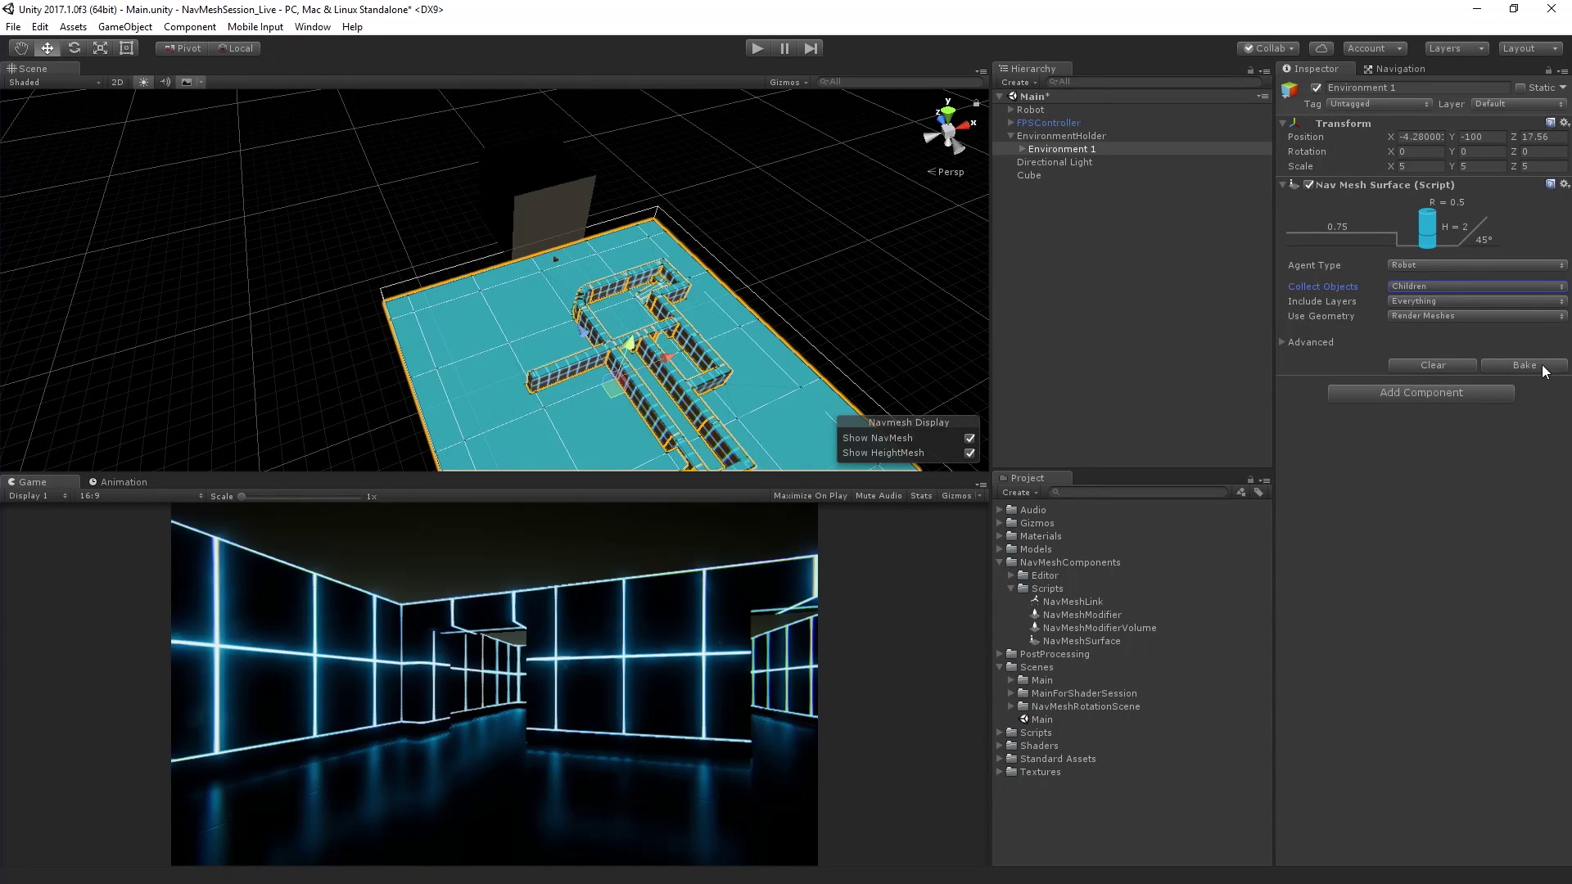
# Step: Delete the test cube from the scene
pyautogui.click(553, 194)
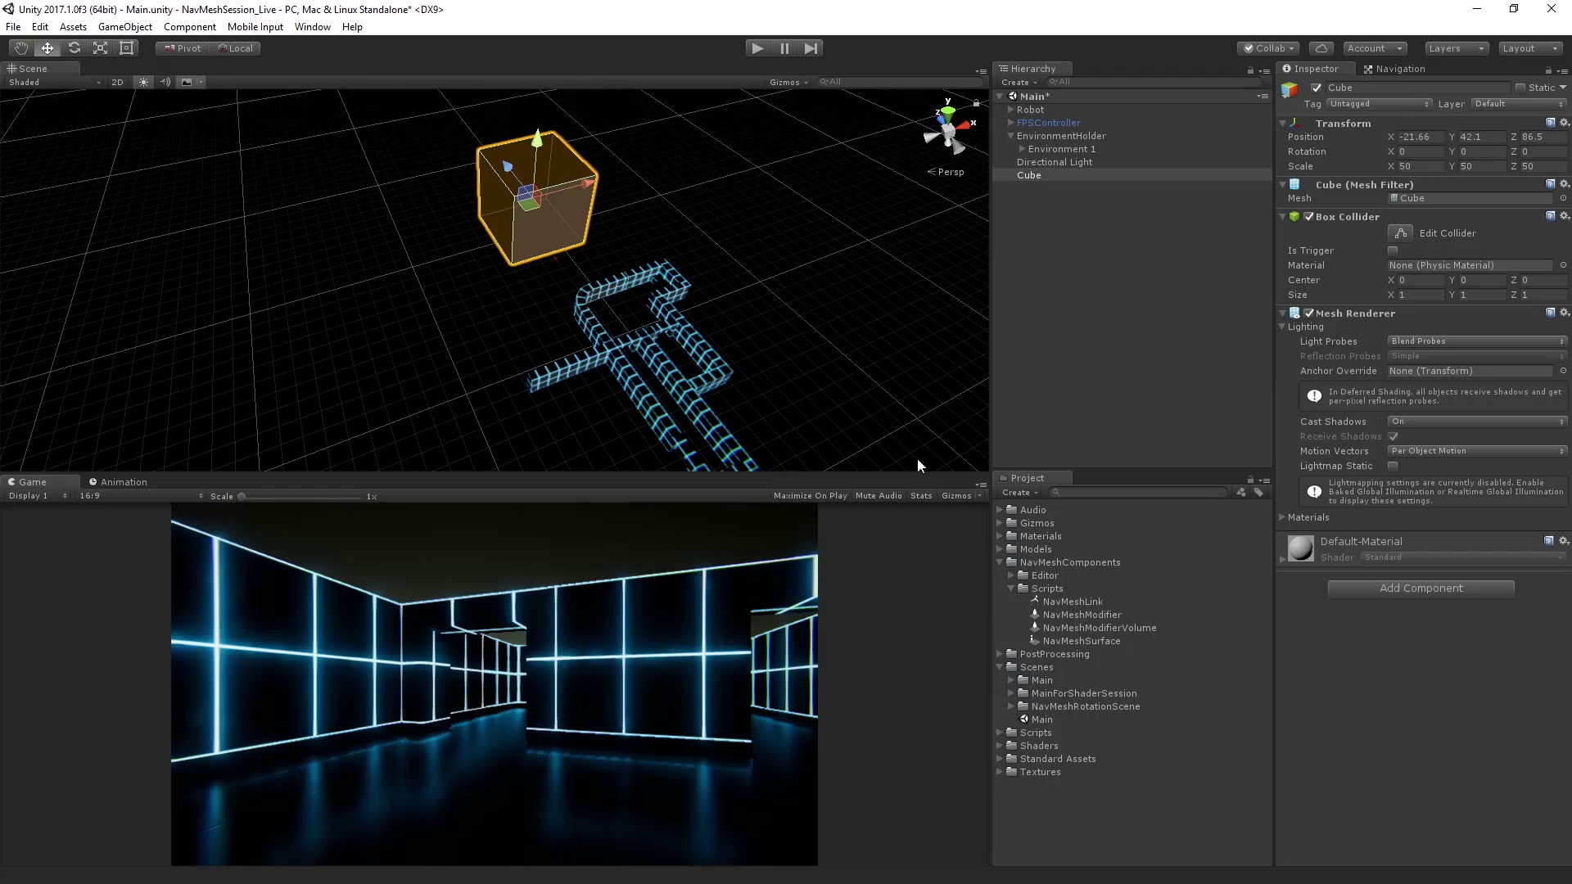
pyautogui.click(1083, 175)
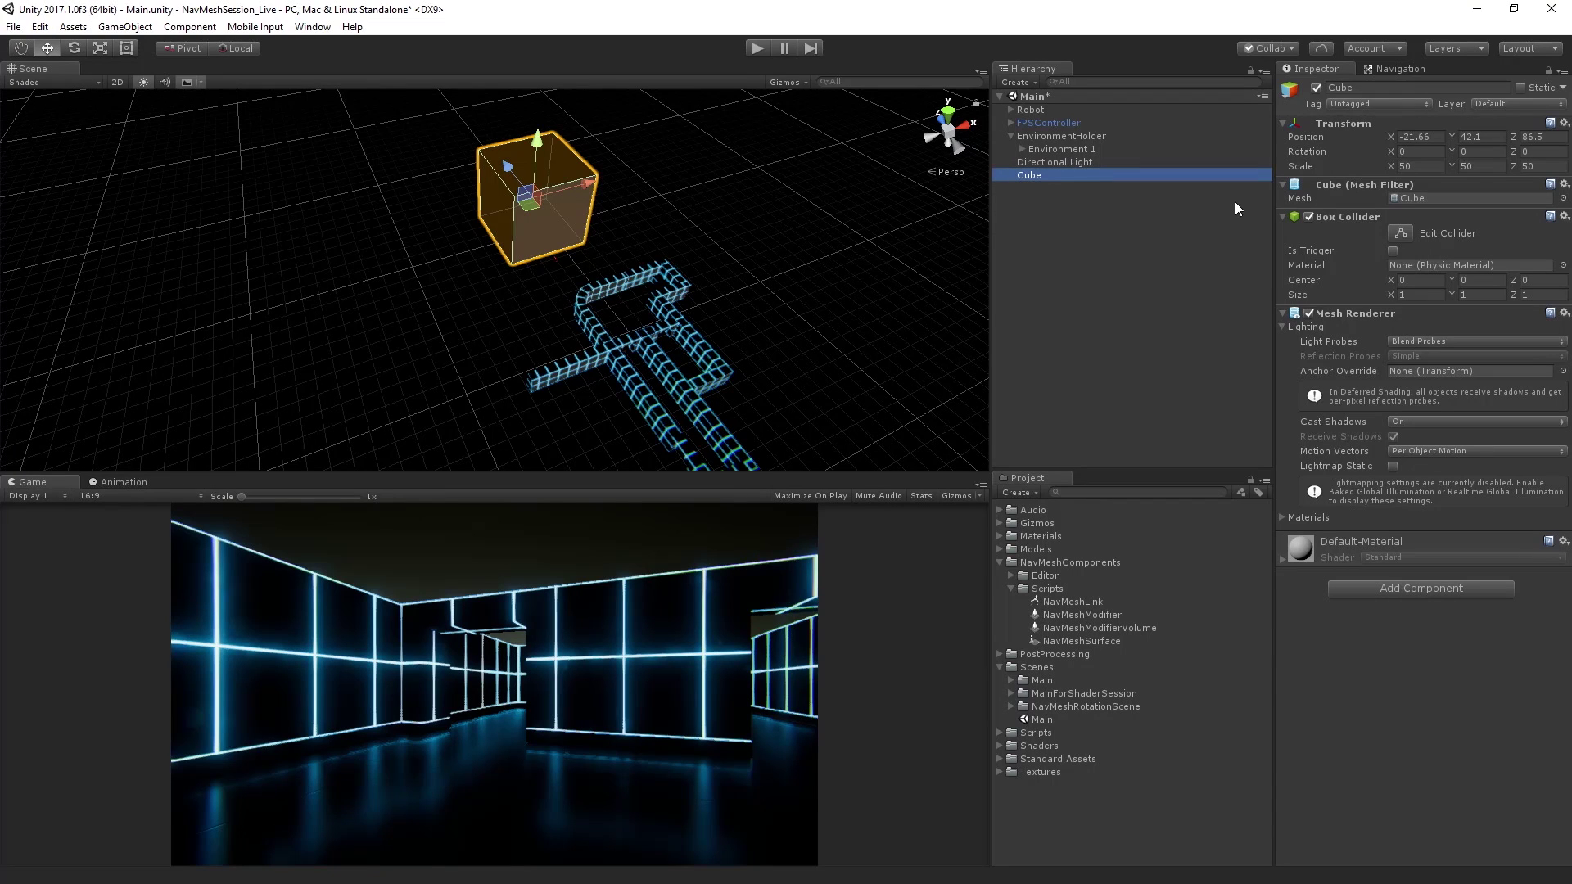
pyautogui.press('Delete')
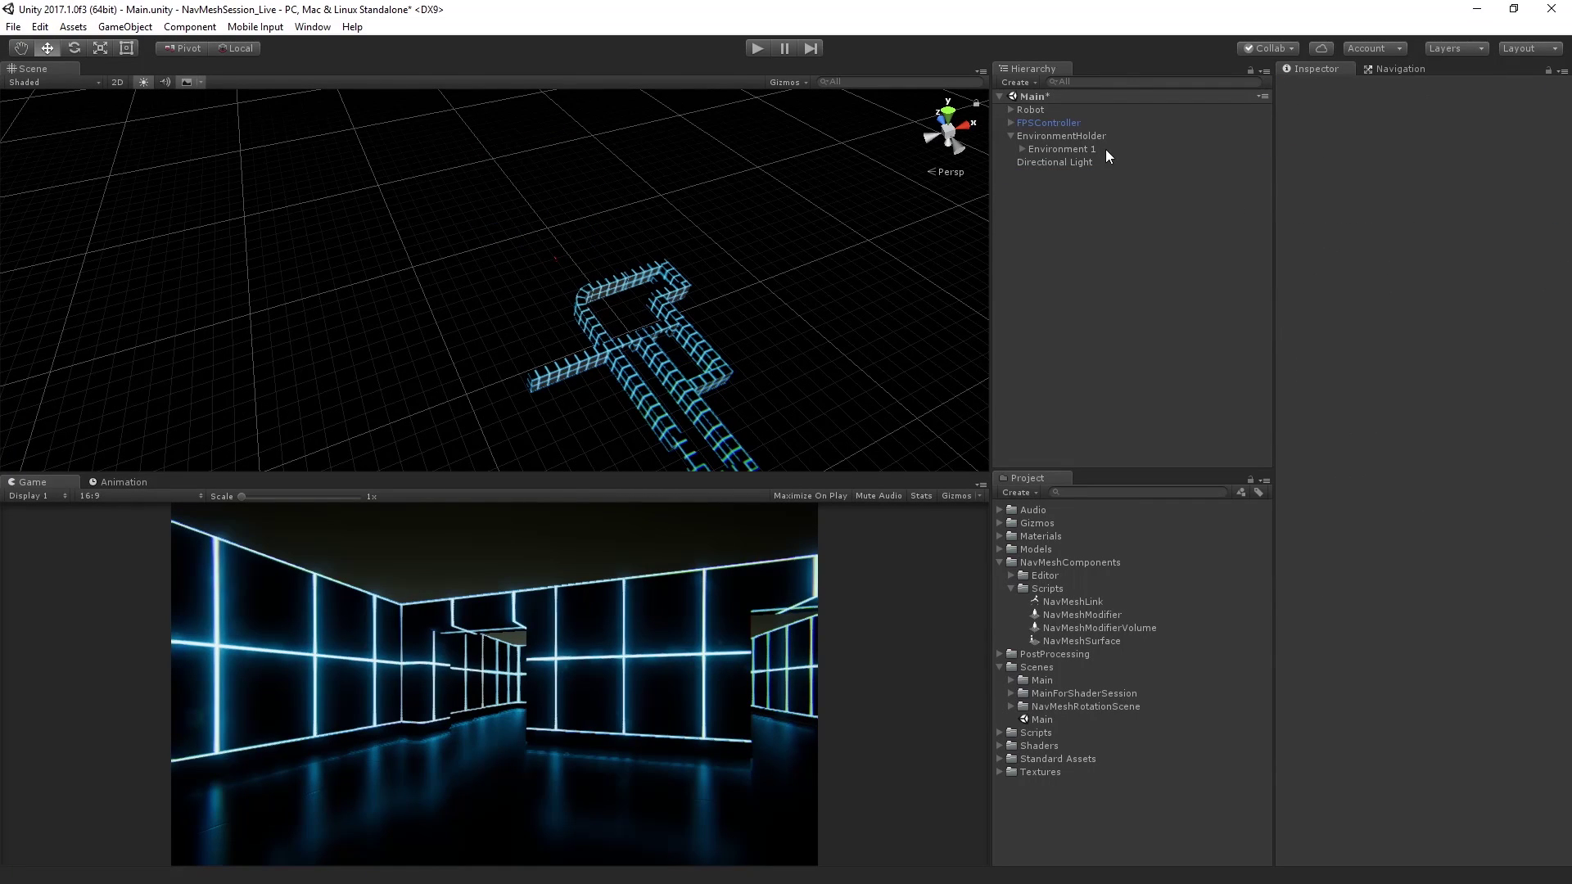
# Step: Examine Environment 1's layer choices and its Nav Mesh Surface options for Include Layers, Use Geometry and the Advanced settings
pyautogui.click(1065, 149)
pyautogui.click(1448, 478)
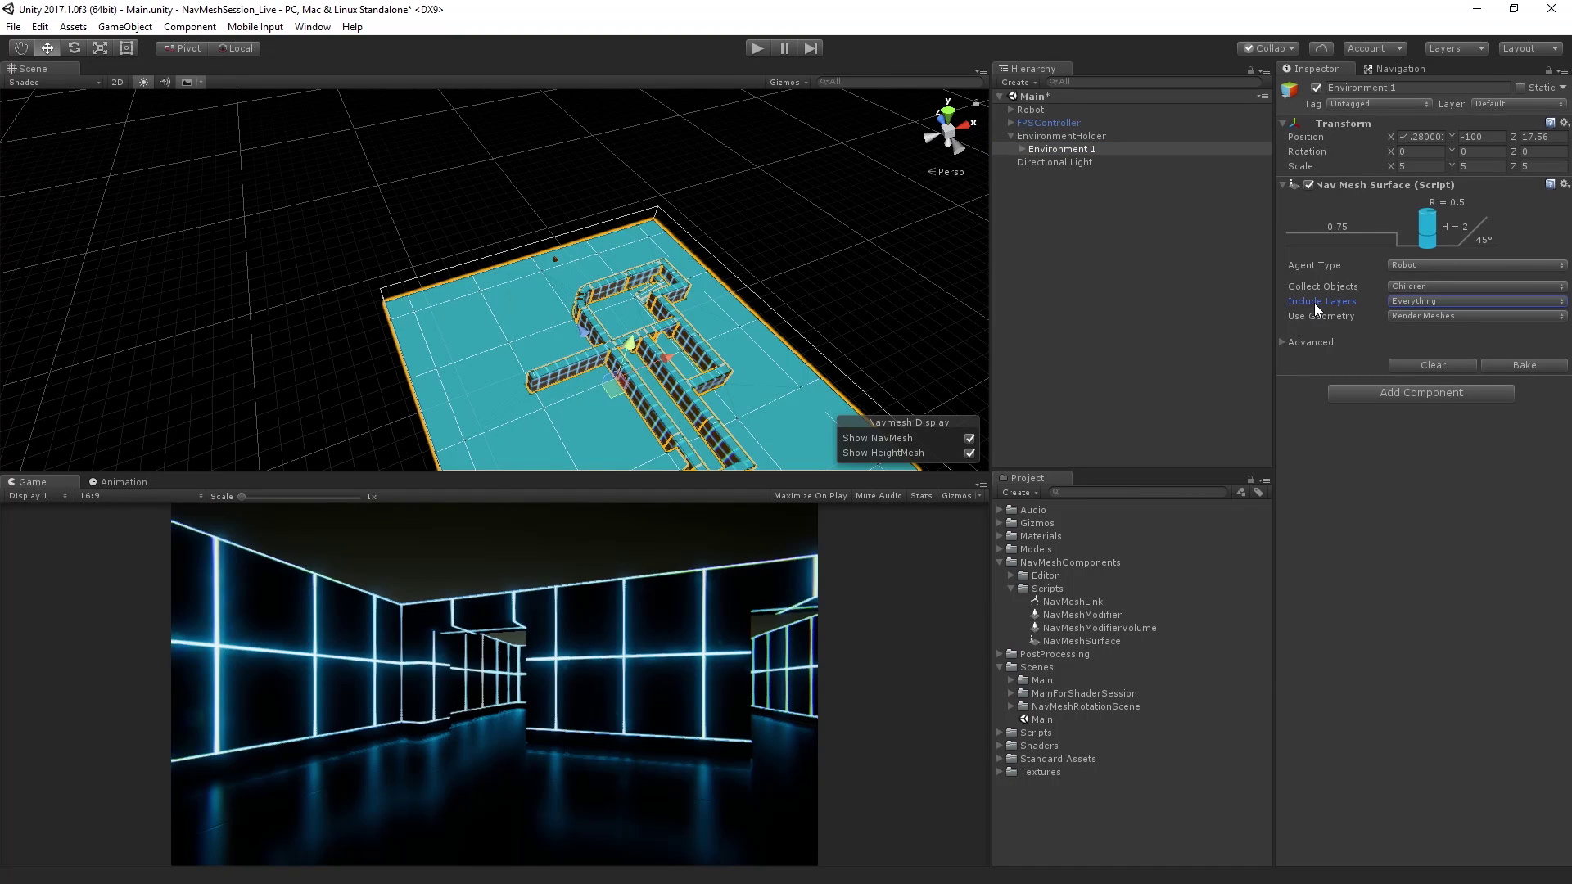
pyautogui.click(1486, 104)
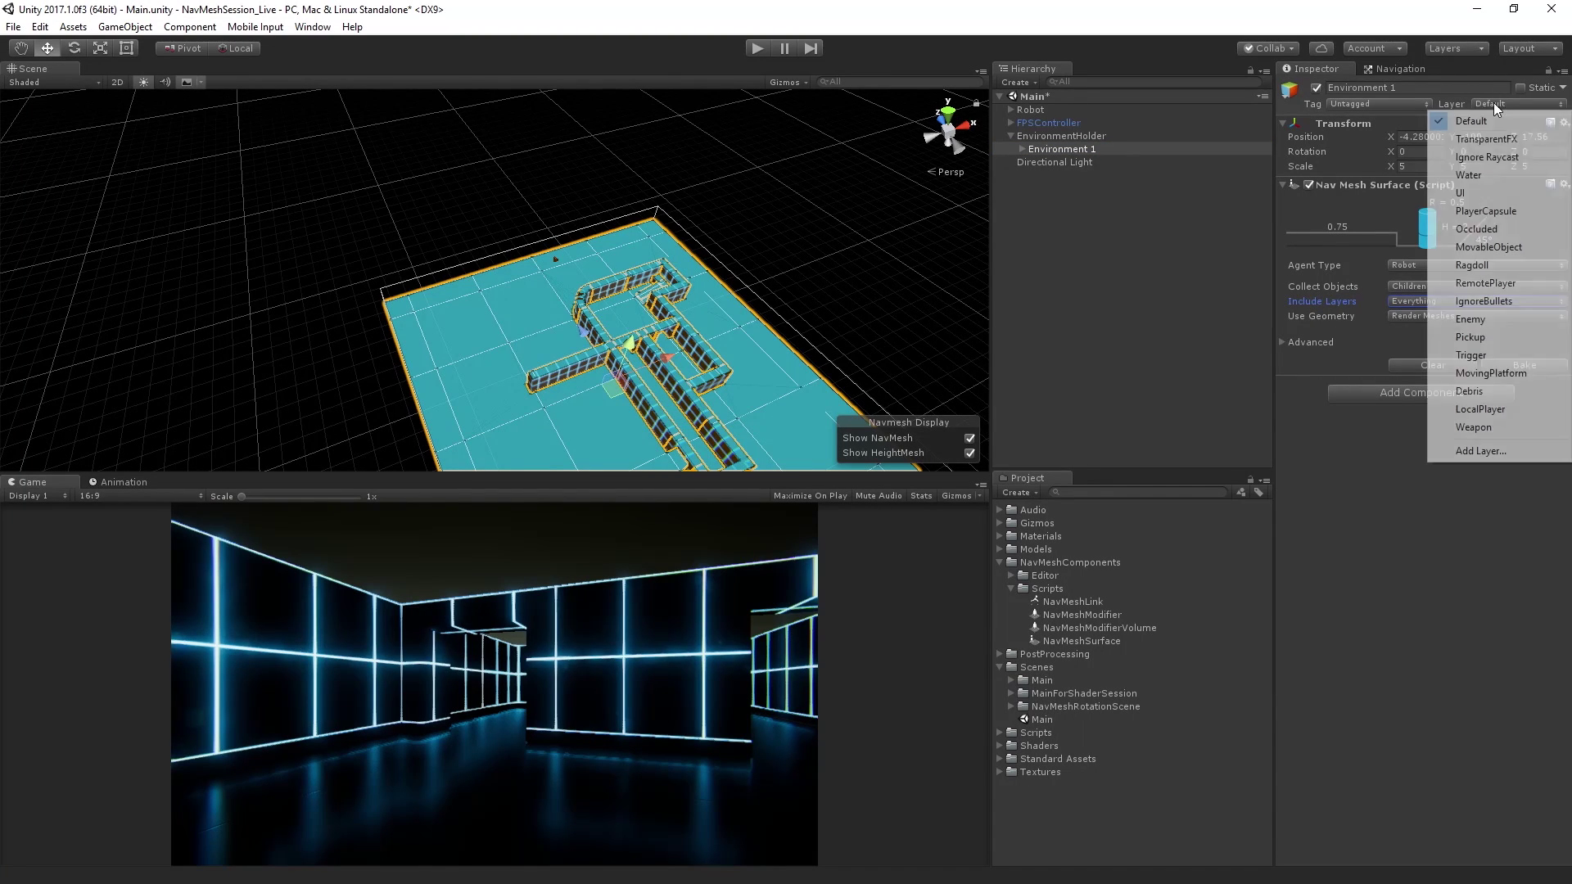
pyautogui.click(1468, 521)
pyautogui.click(1442, 317)
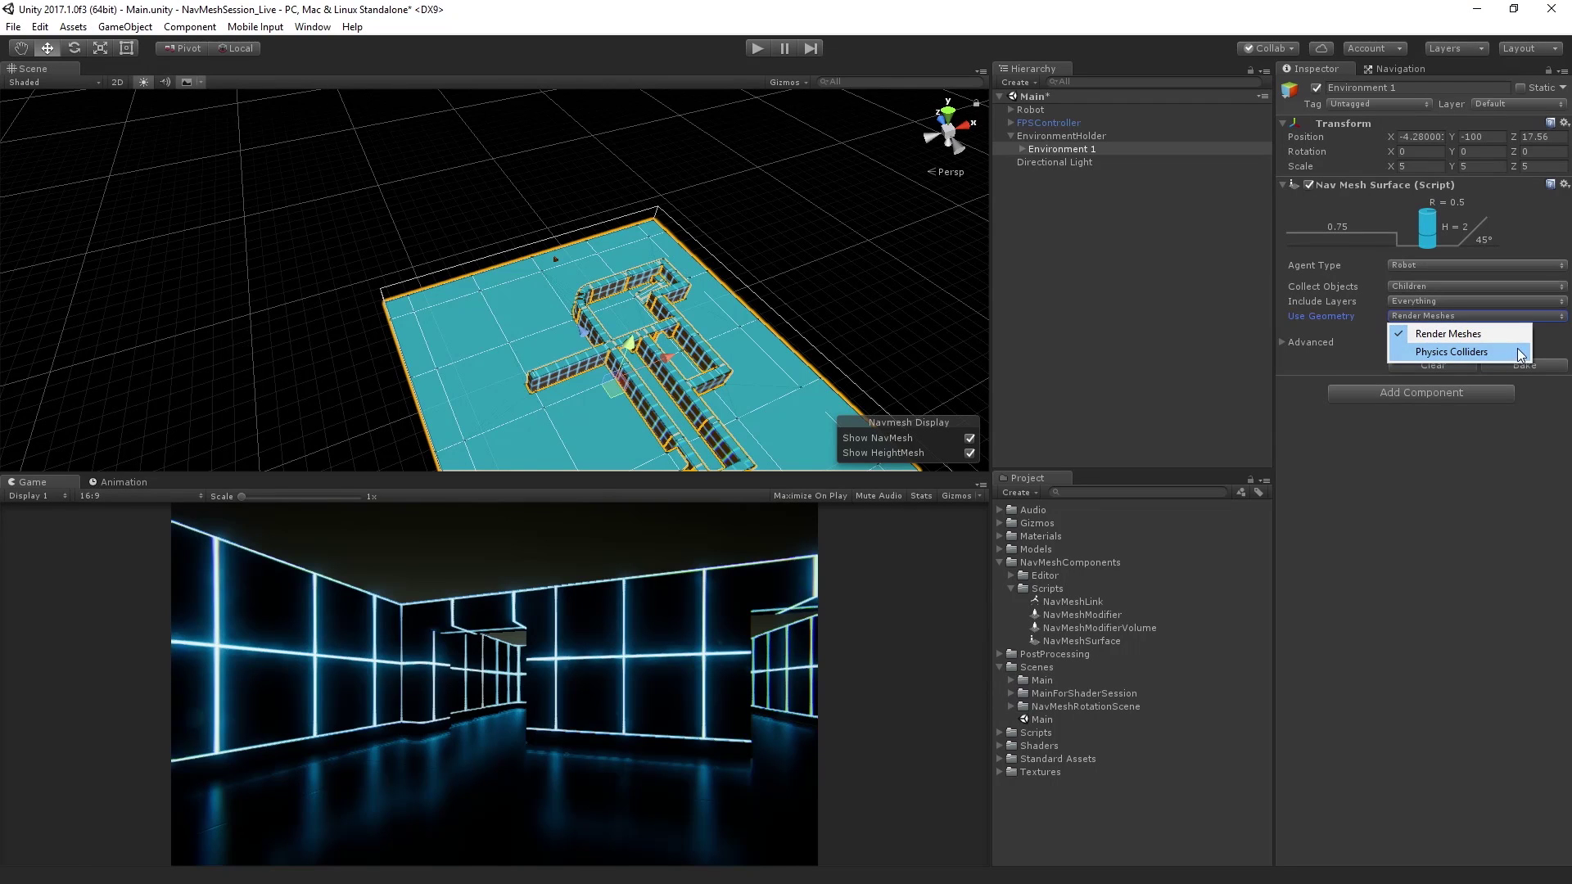
pyautogui.click(1445, 469)
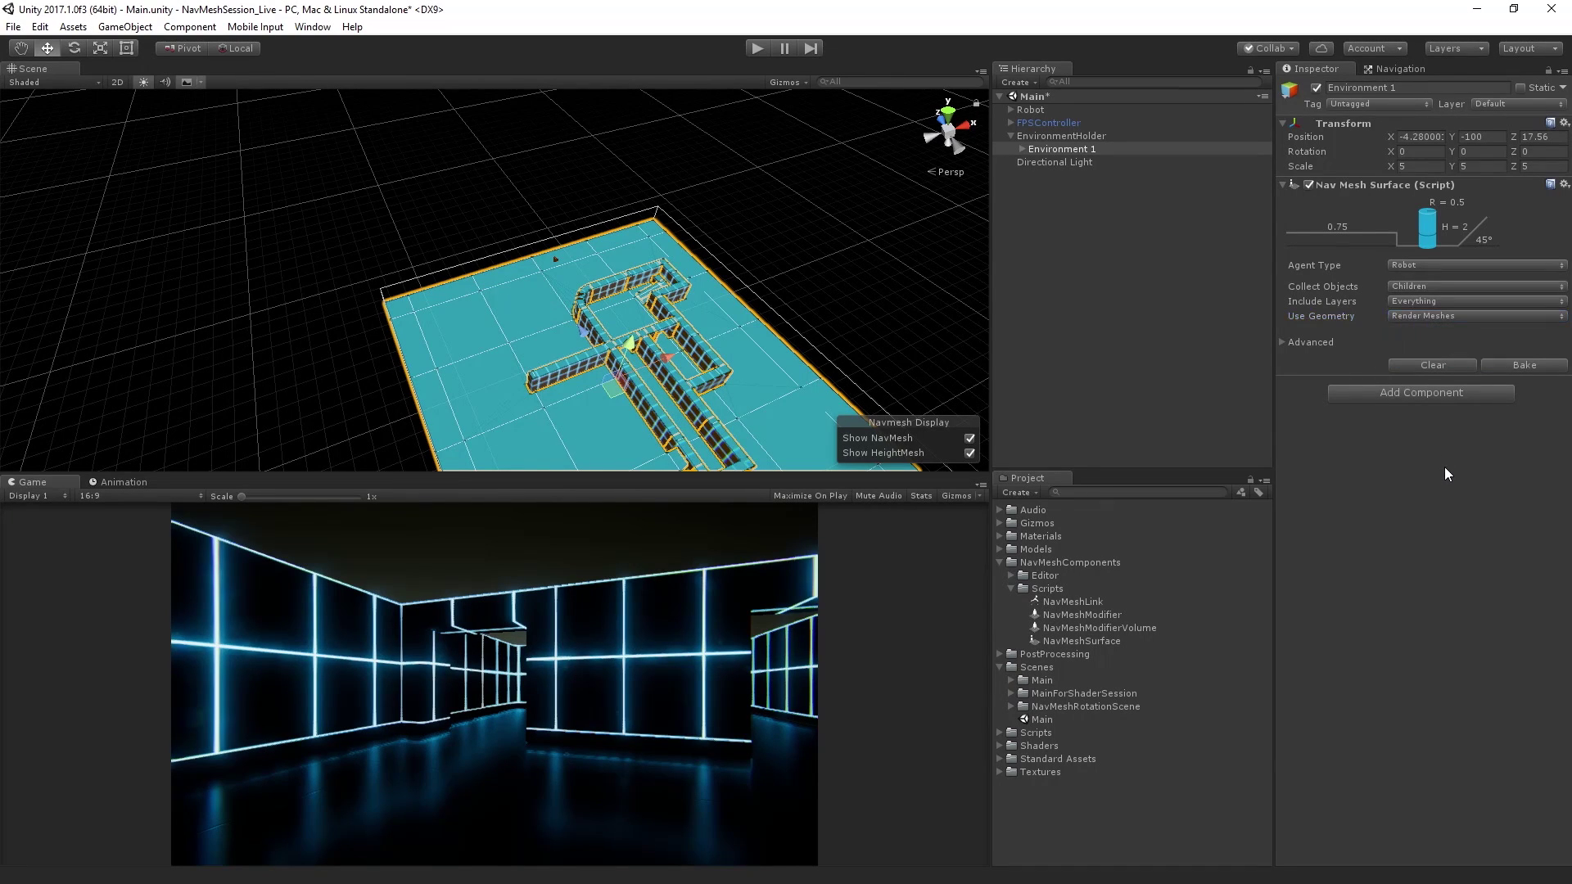
pyautogui.click(1282, 343)
pyautogui.click(1427, 357)
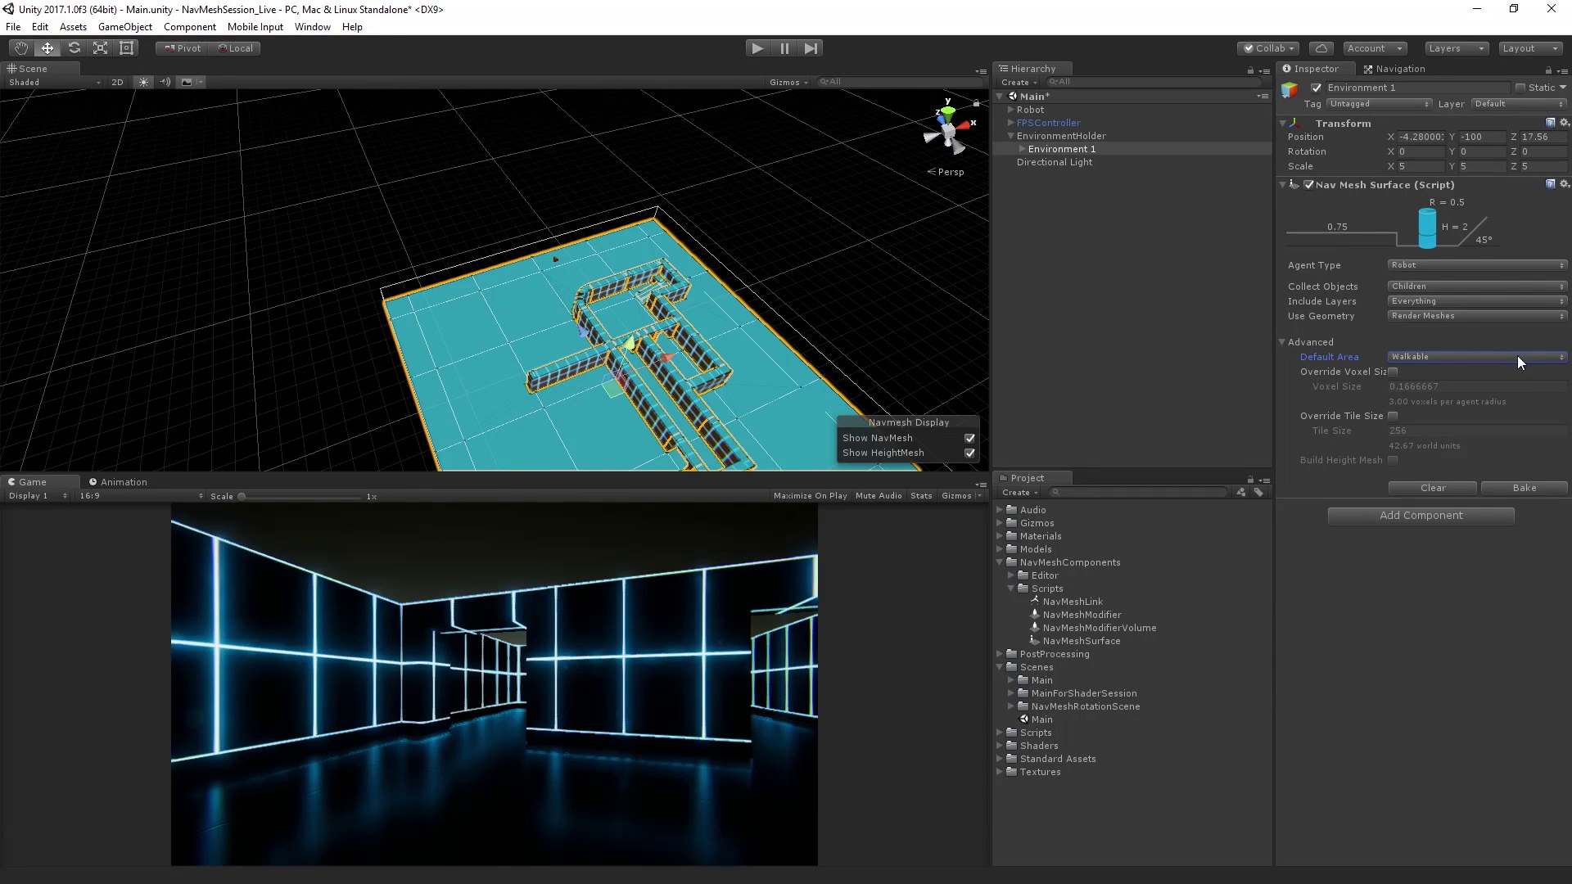
pyautogui.click(1307, 372)
pyautogui.click(1284, 343)
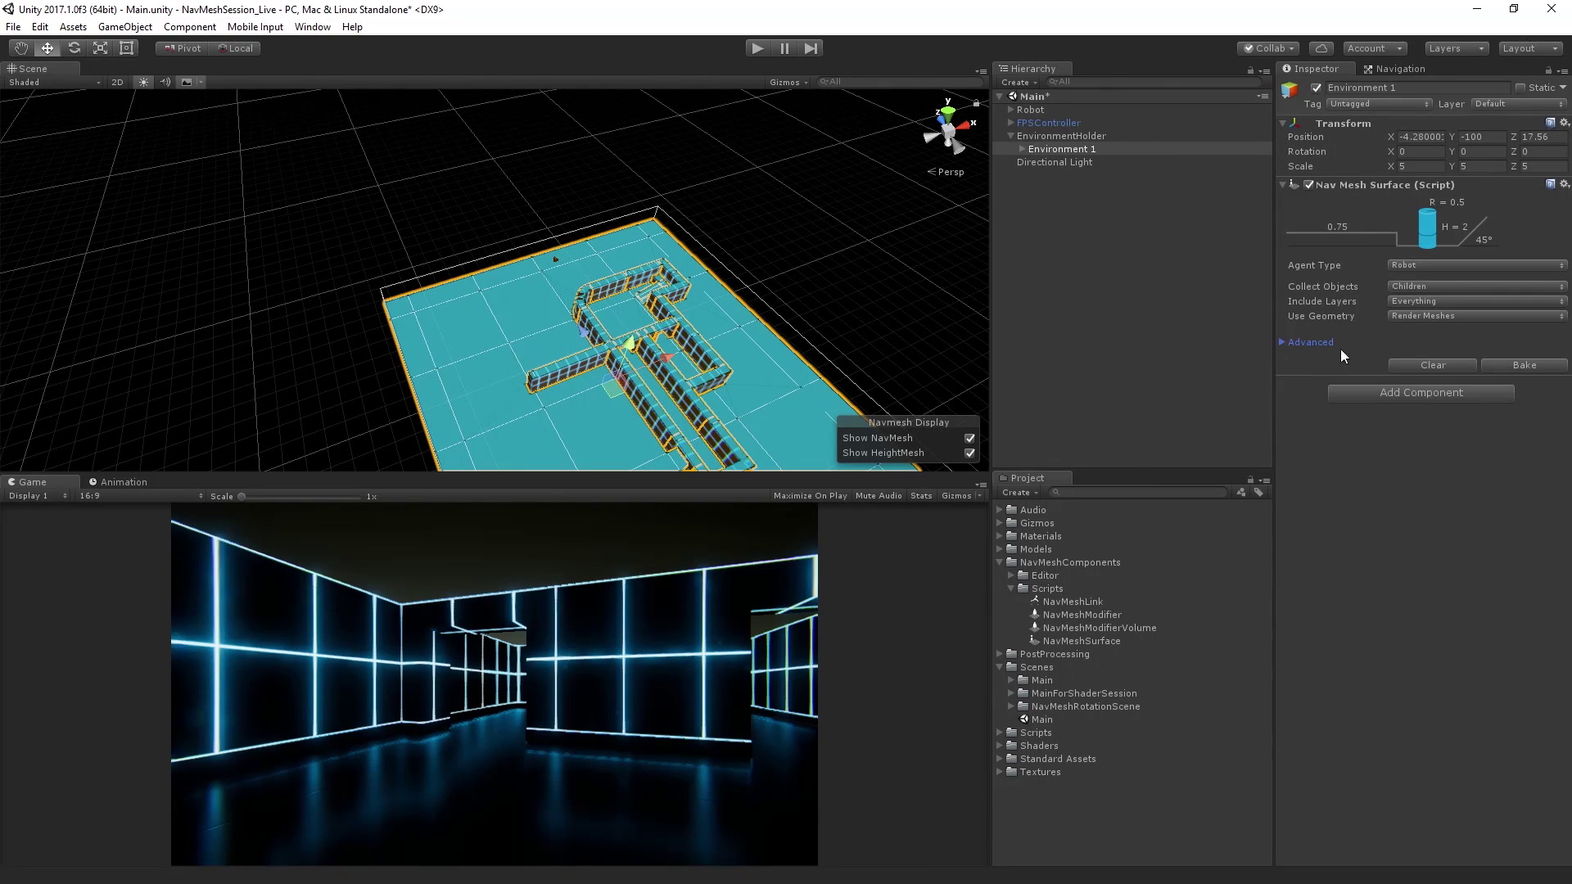
pyautogui.scroll(-3, 779, 316)
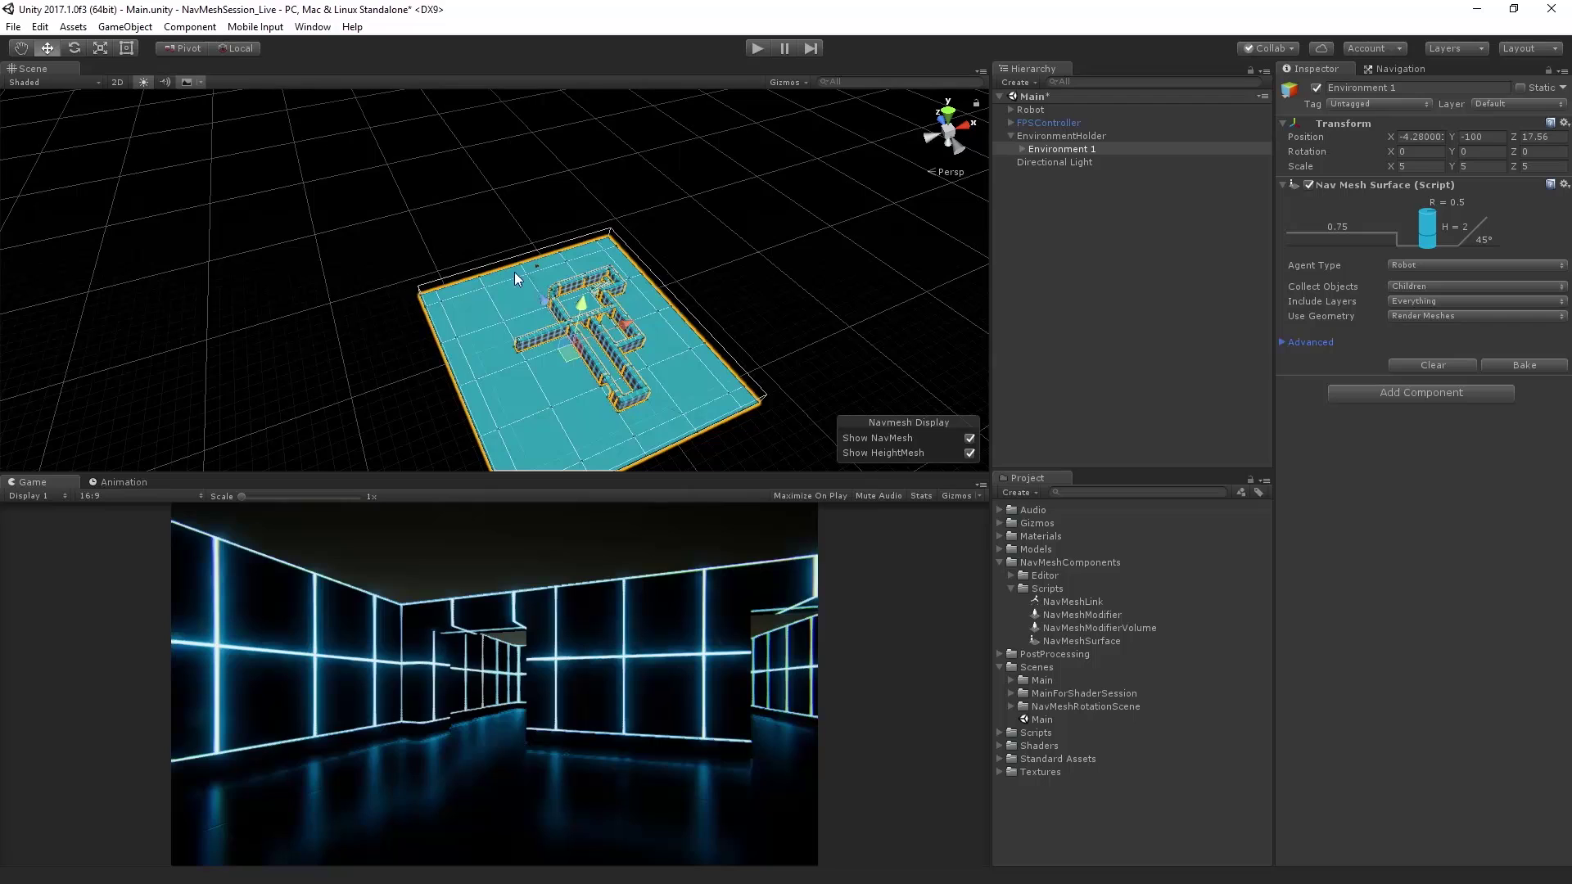